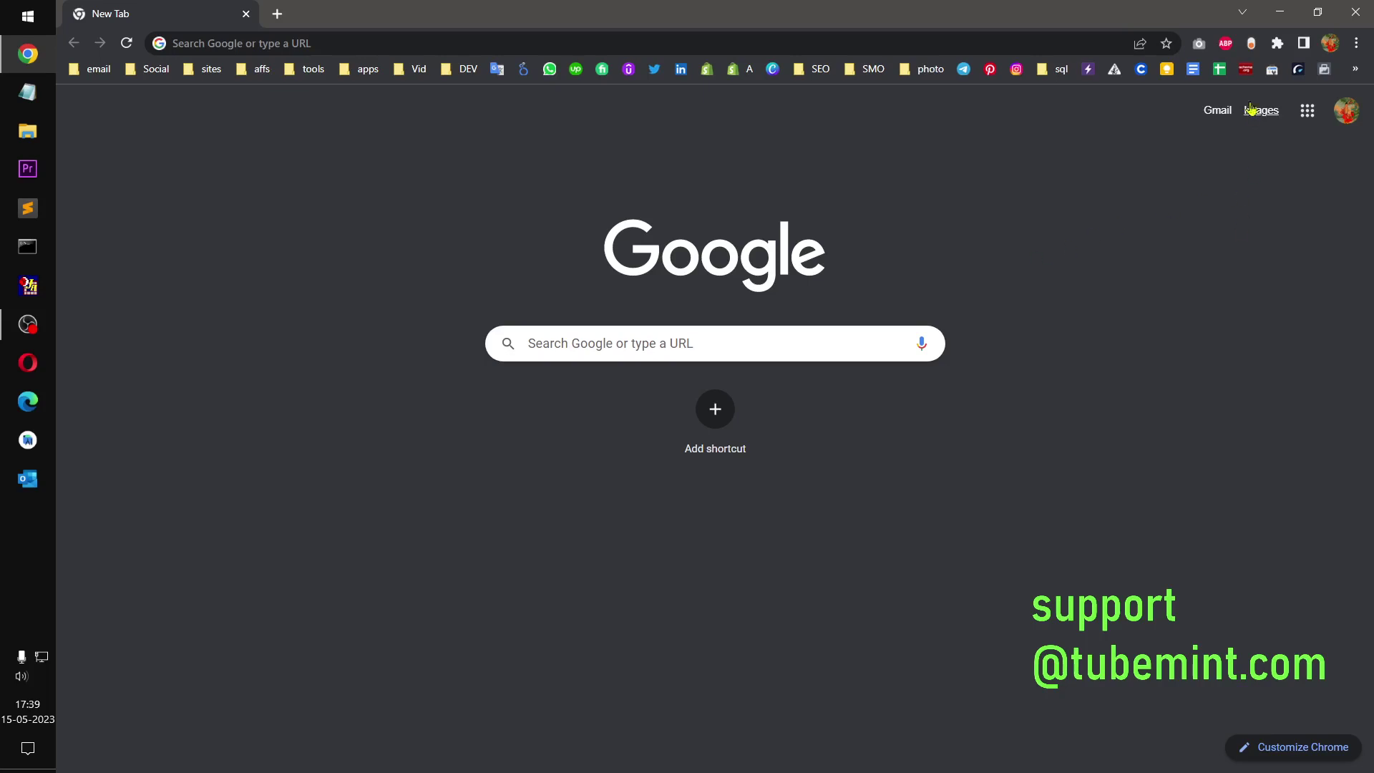
- Open the Schema Markup Validator, Google's Rich Results Test and the Facebook microdata debug tool on separate browser pages
click(1246, 72)
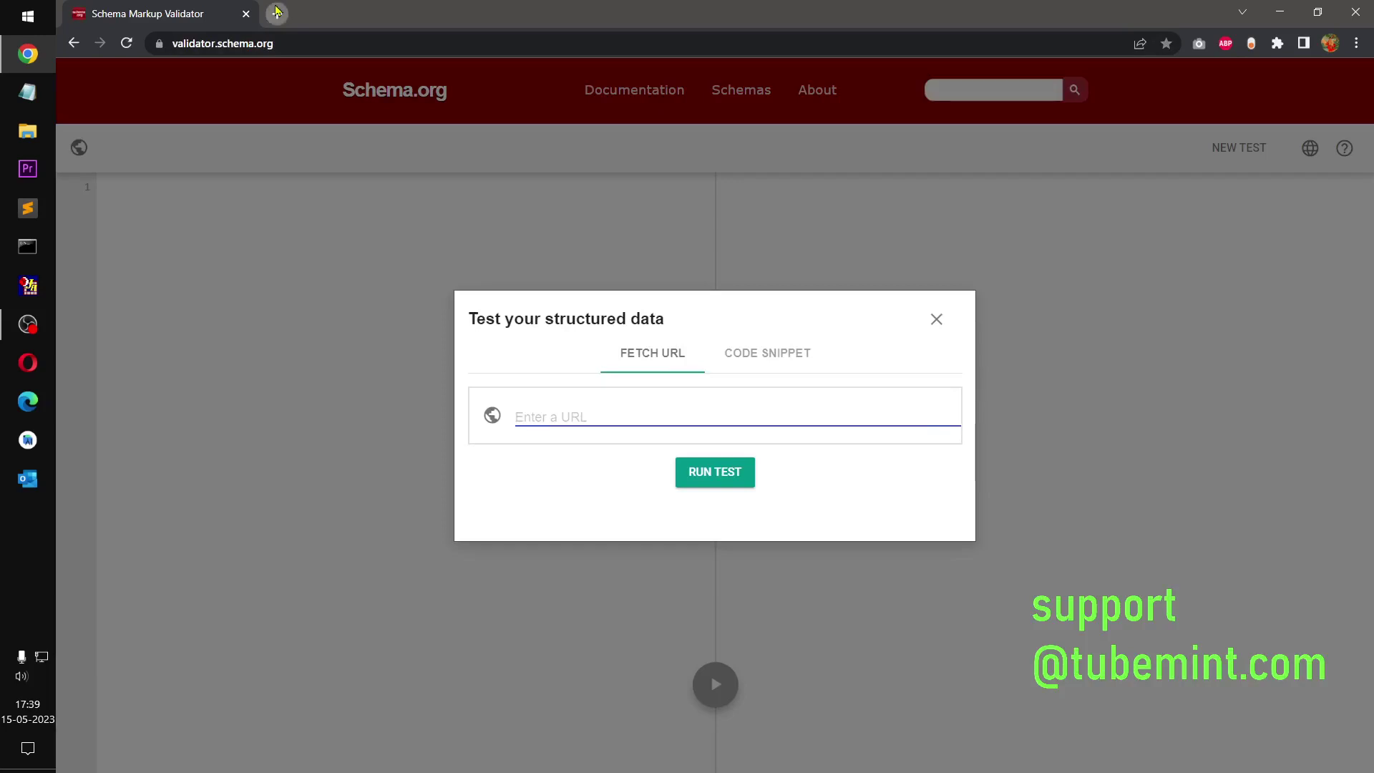
click(275, 14)
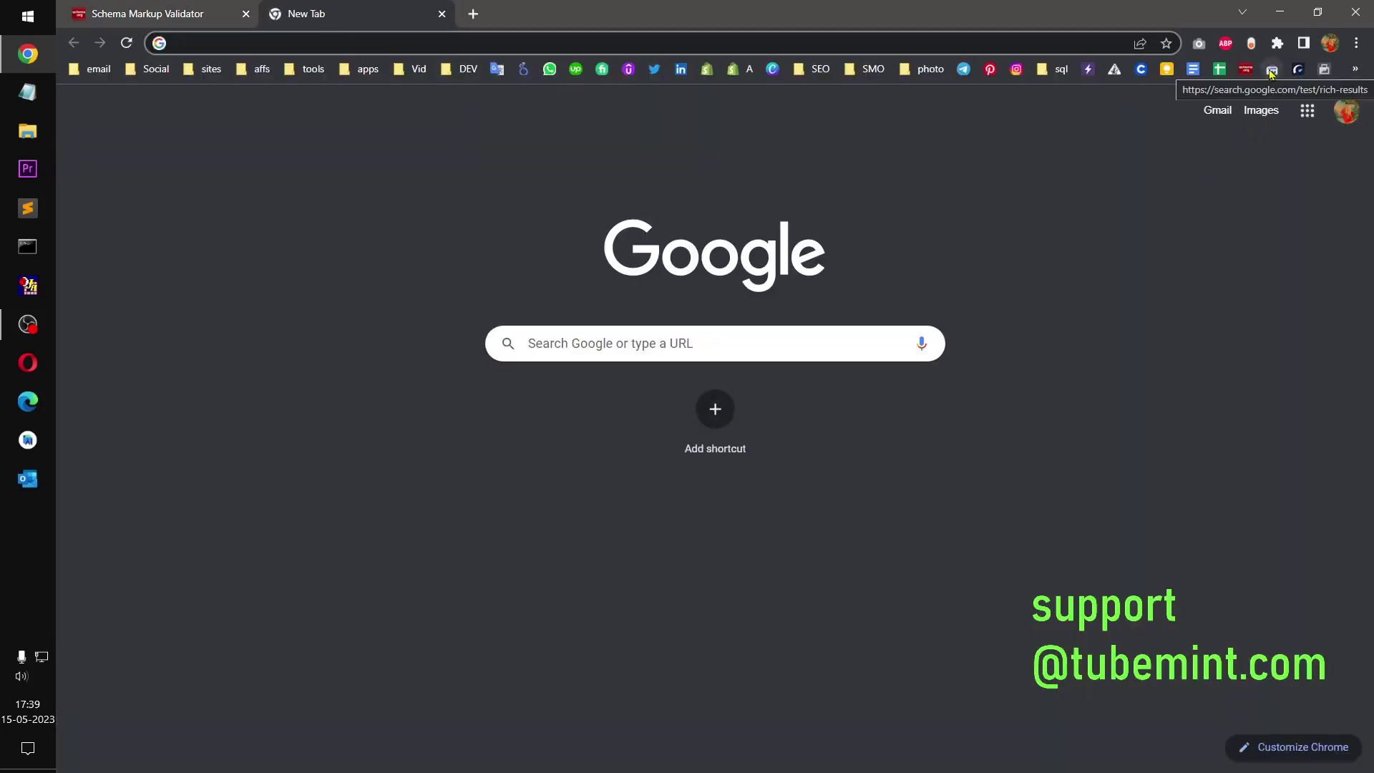
click(1272, 70)
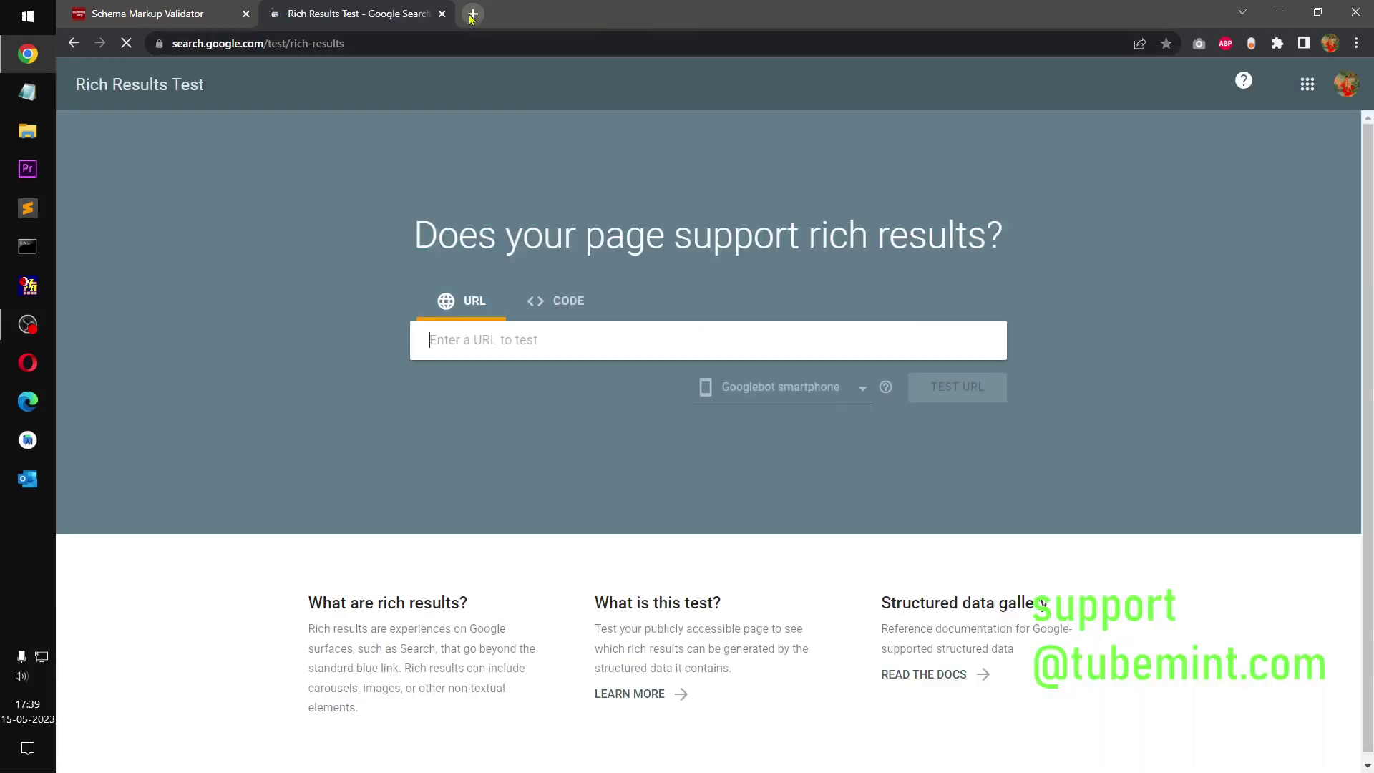
click(471, 15)
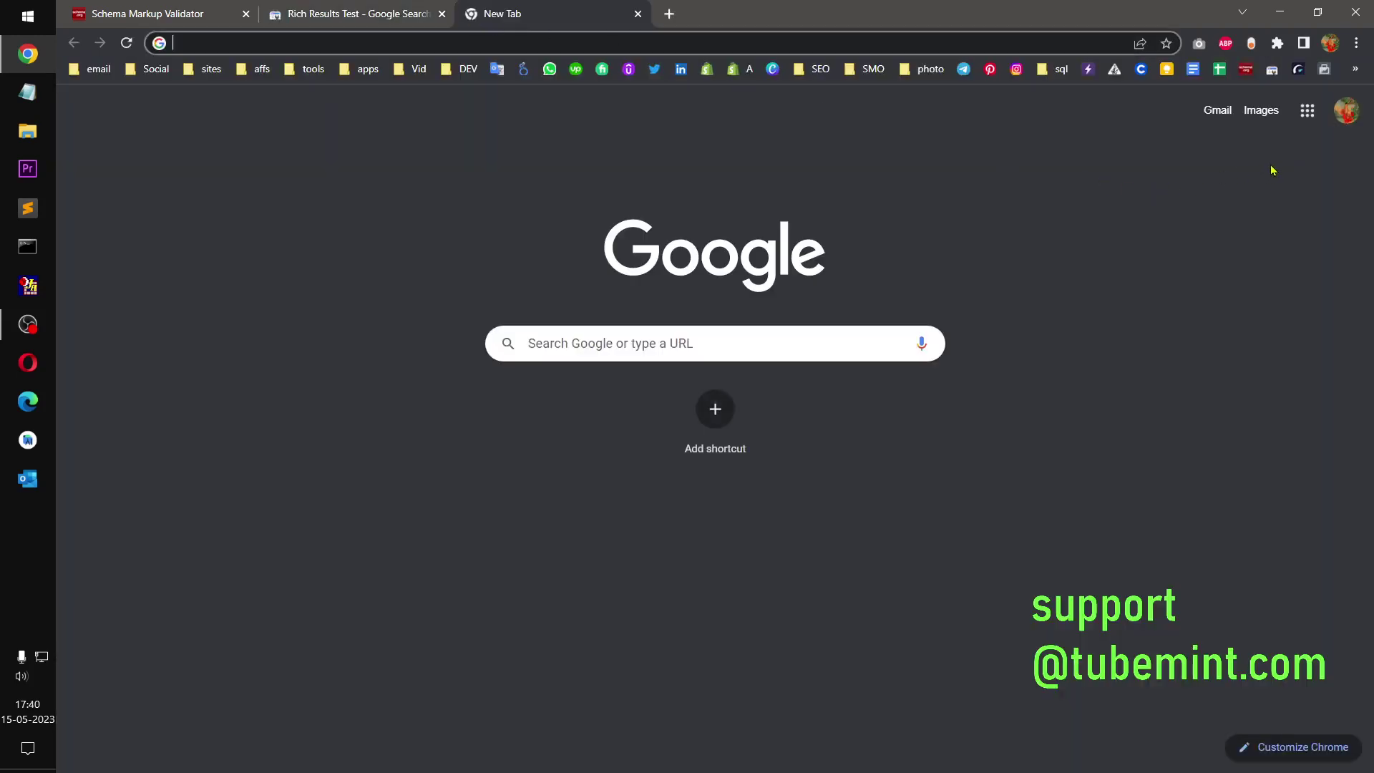
click(1325, 72)
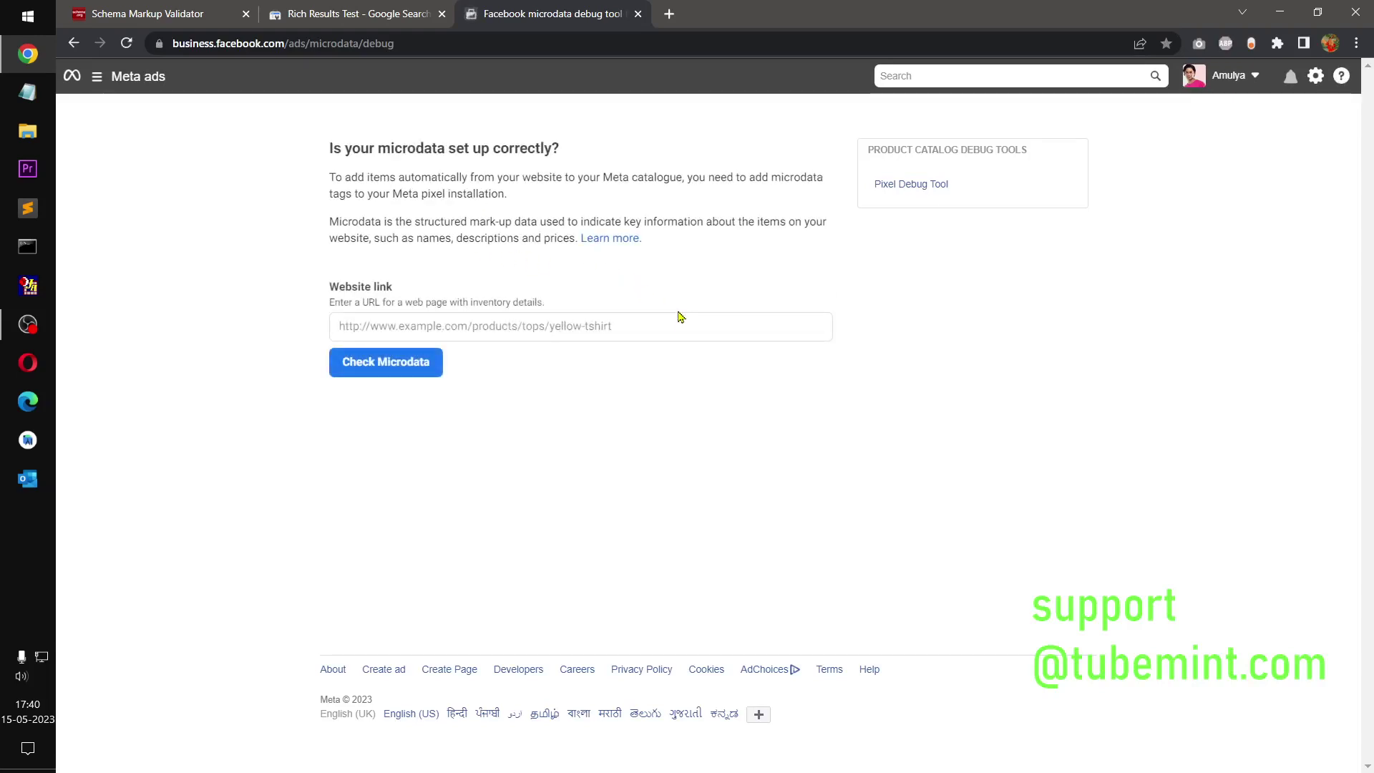
click(115, 8)
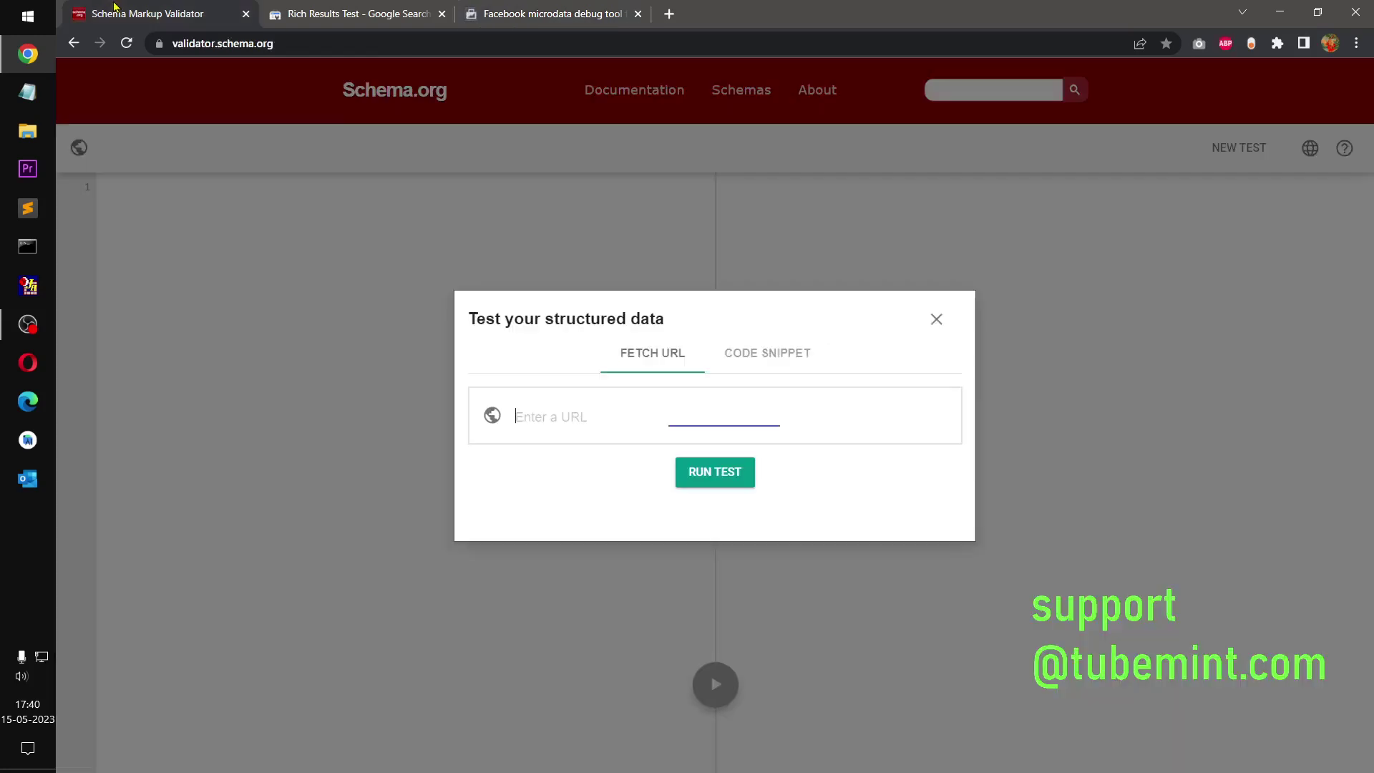
click(625, 413)
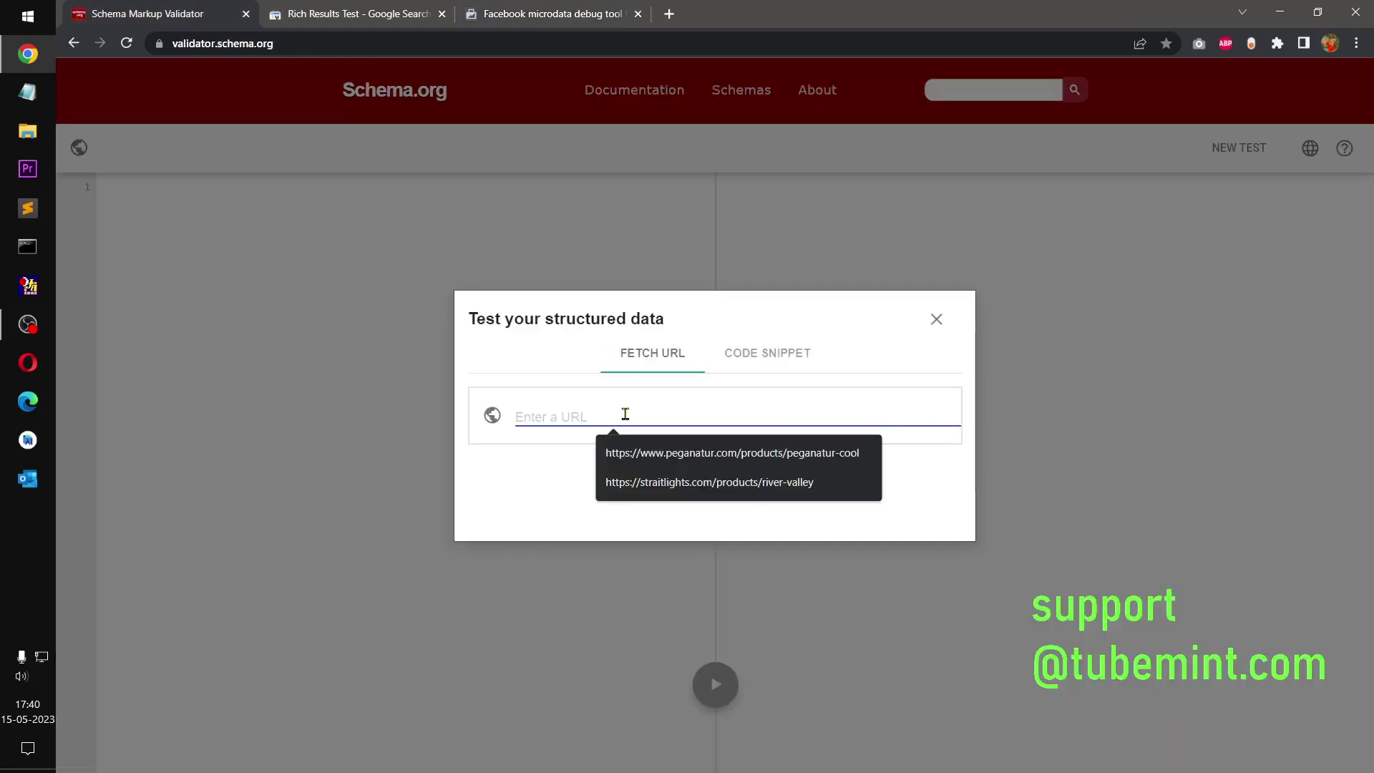
text(https://straitlights.com/products/botanics-gardens-bracelet)
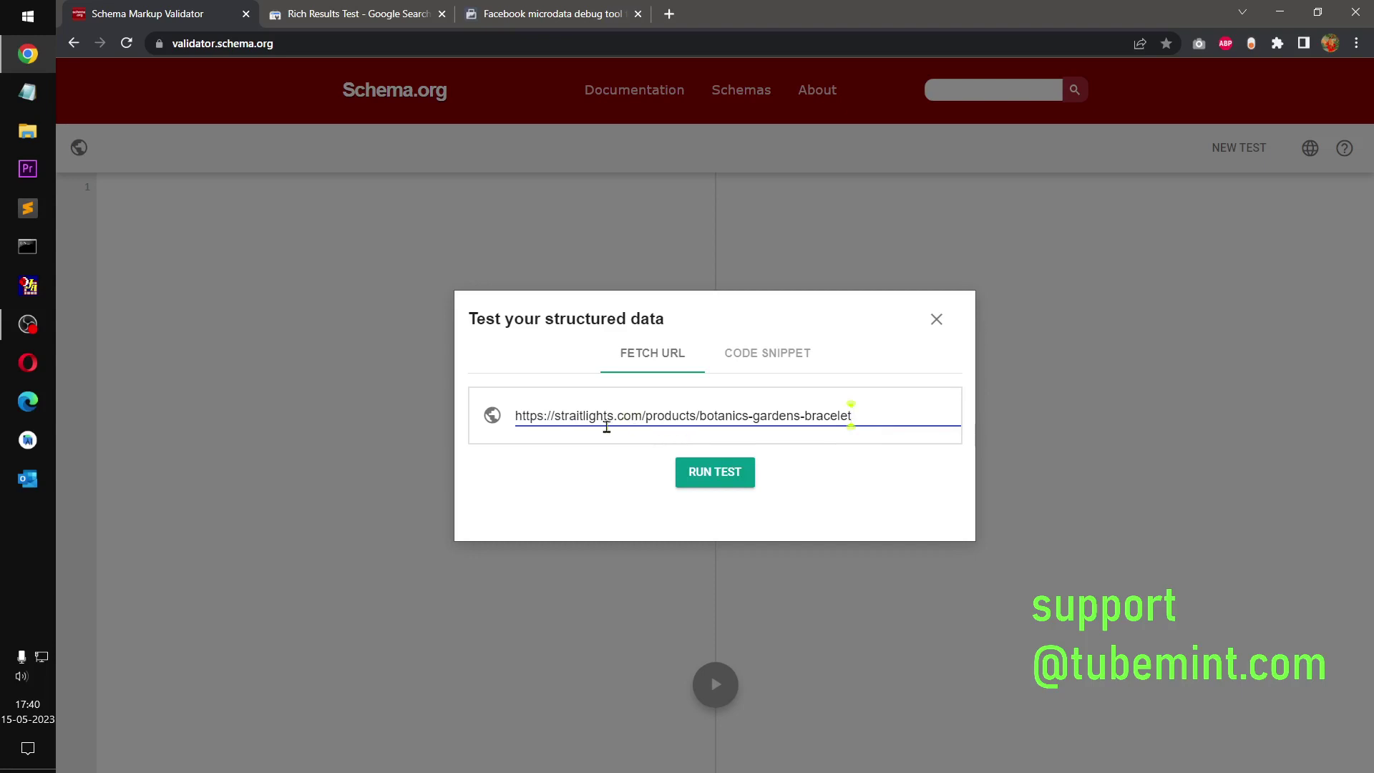
drag(580, 416, 514, 418)
key(ctrl+c)
click(892, 419)
click(652, 416)
drag(653, 418, 890, 419)
click(889, 419)
click(712, 474)
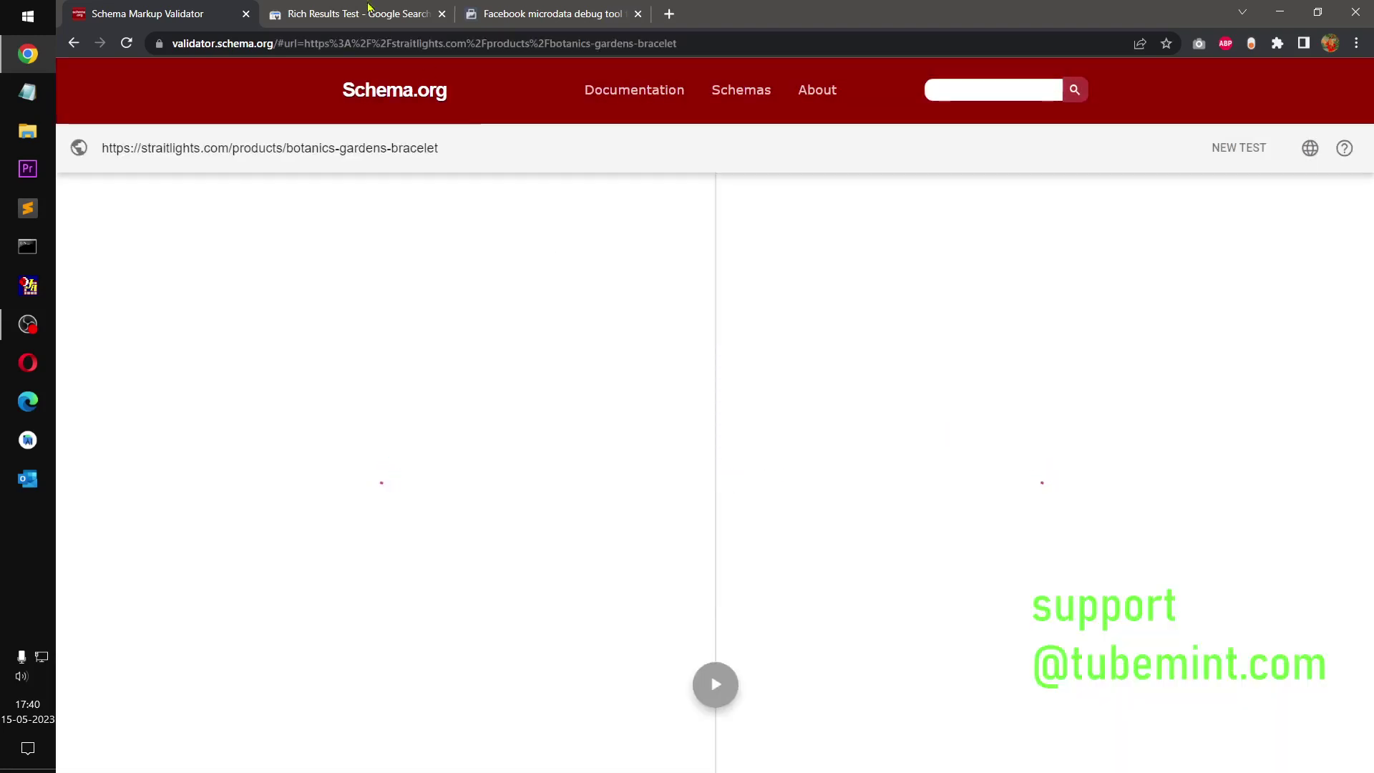
- Test the same bracelet product URL in the Rich Results Test using Googlebot desktop
click(329, 14)
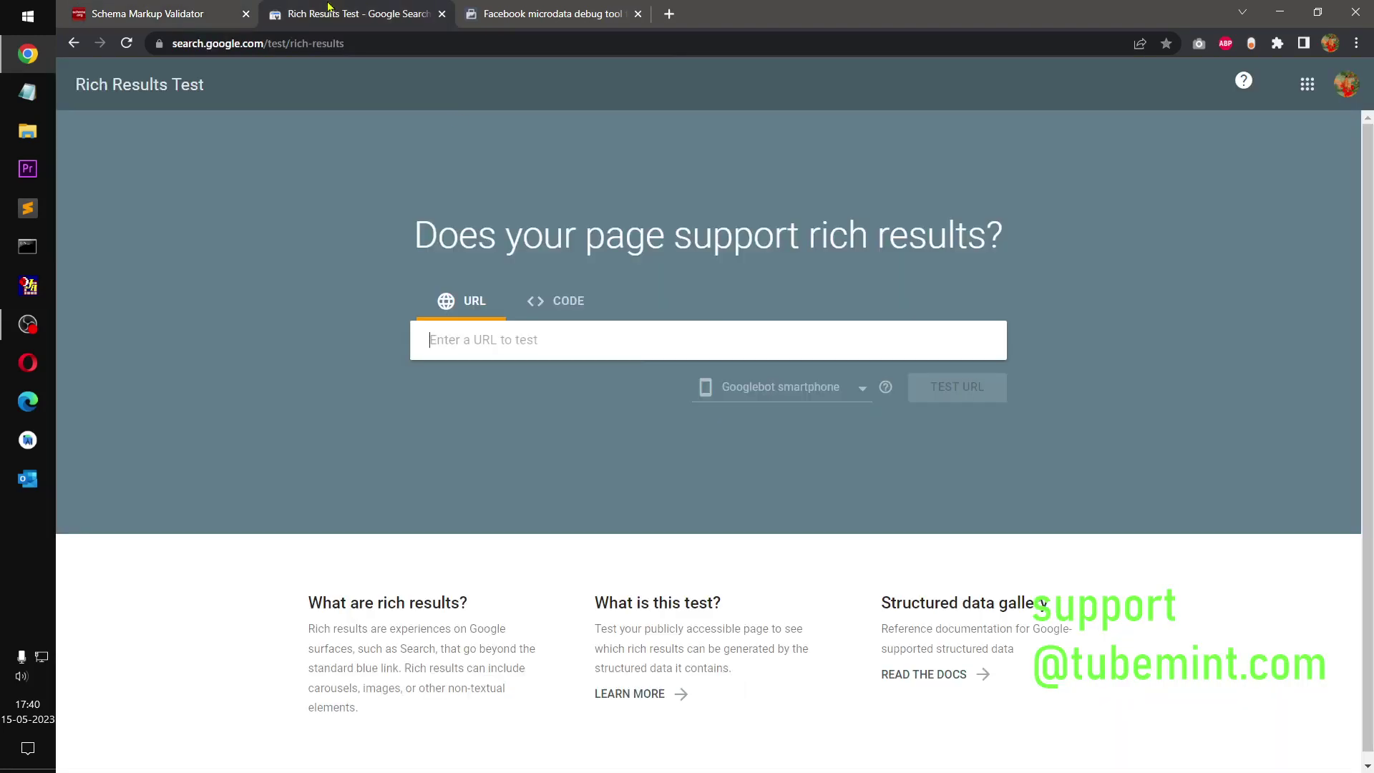
click(578, 343)
key(ctrl+v)
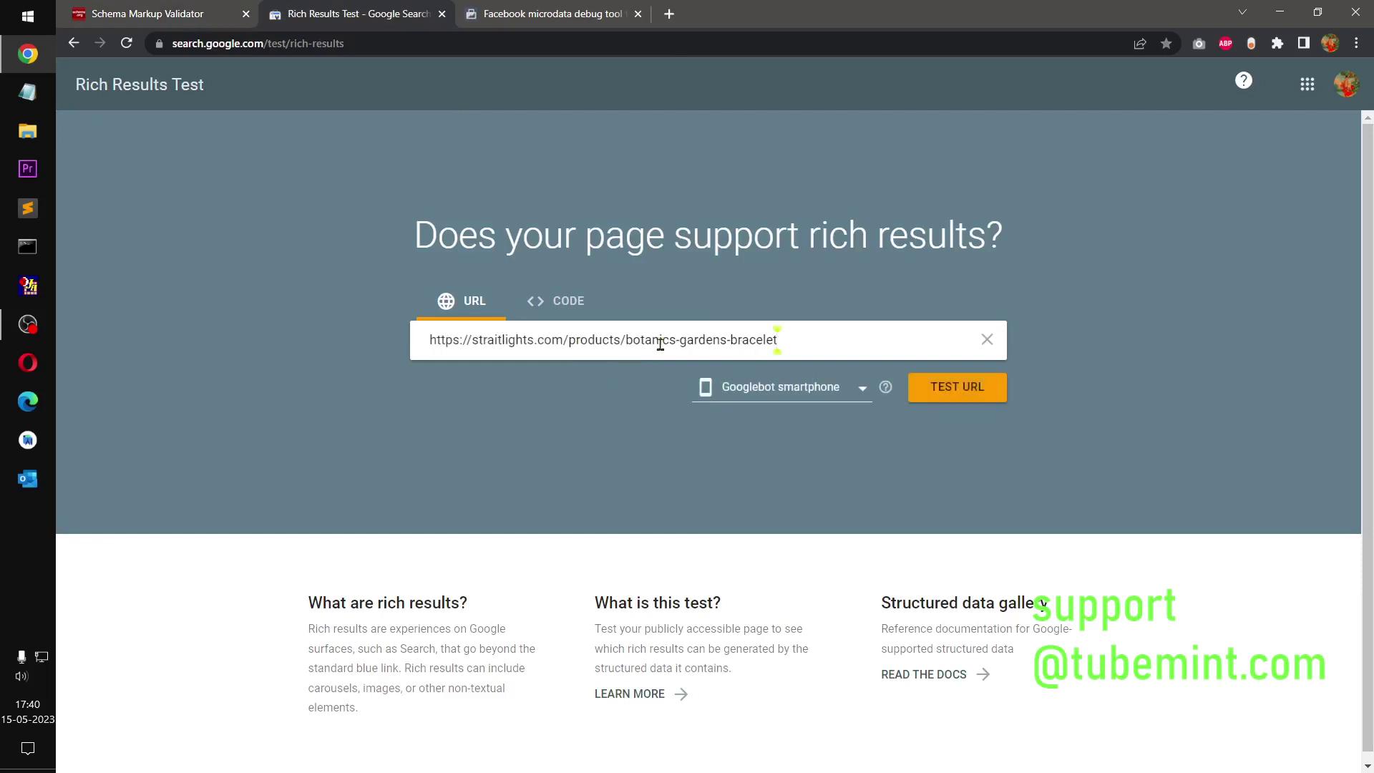
click(846, 391)
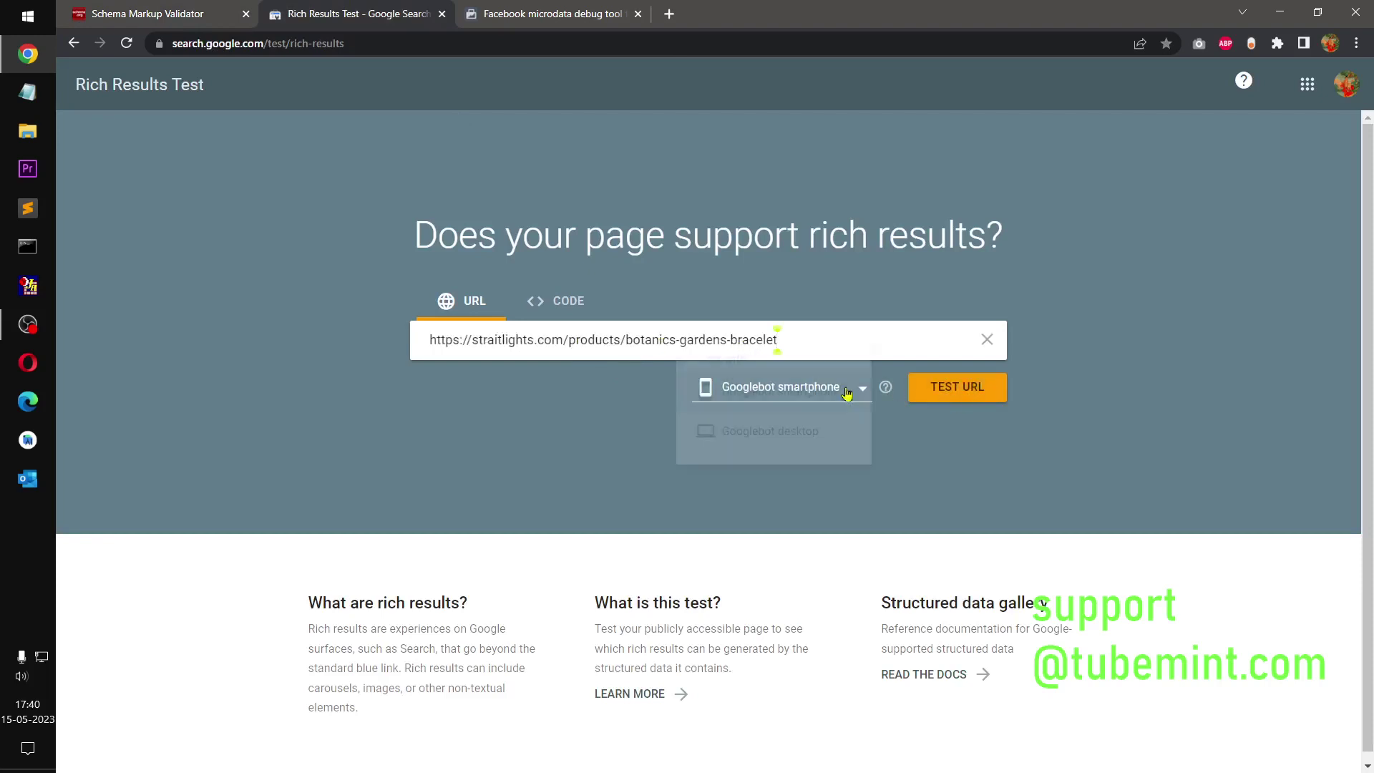
click(816, 424)
click(958, 387)
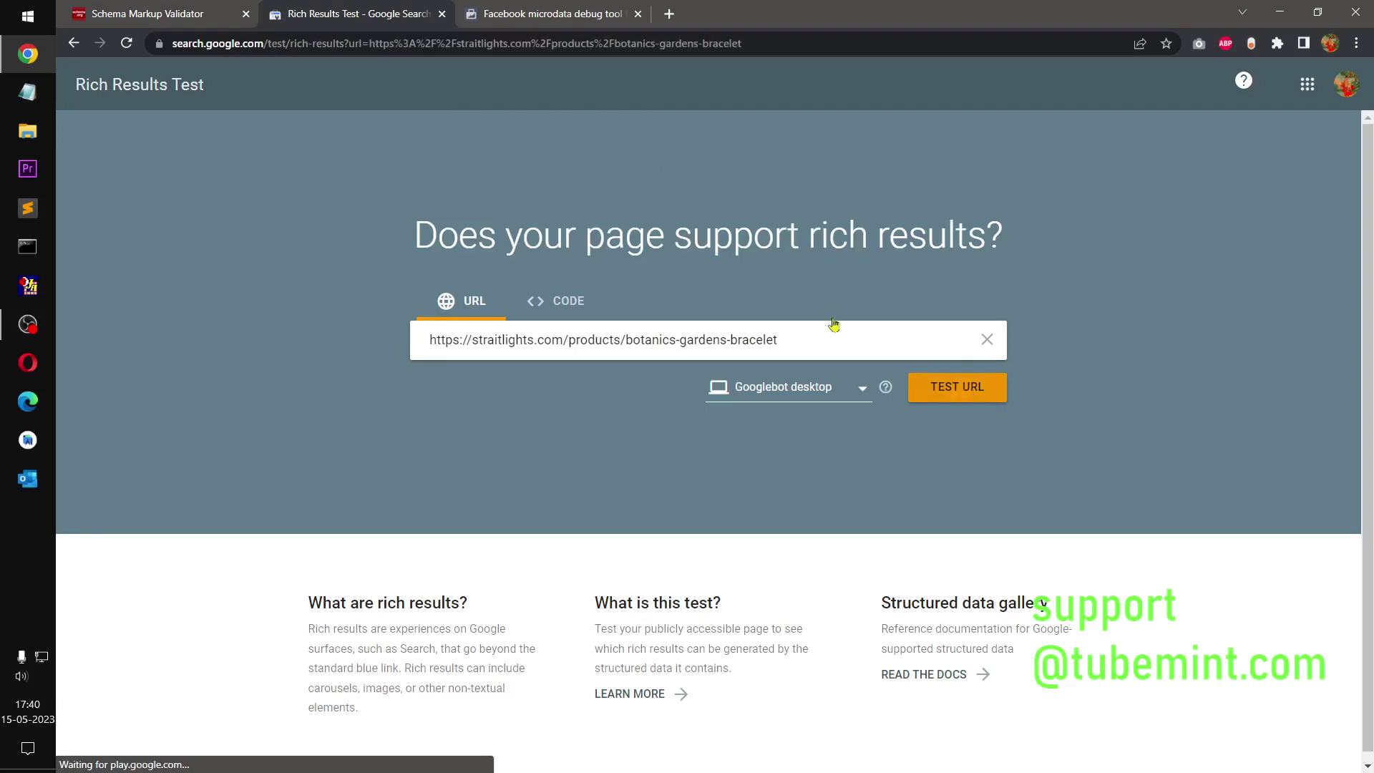
click(492, 9)
click(501, 322)
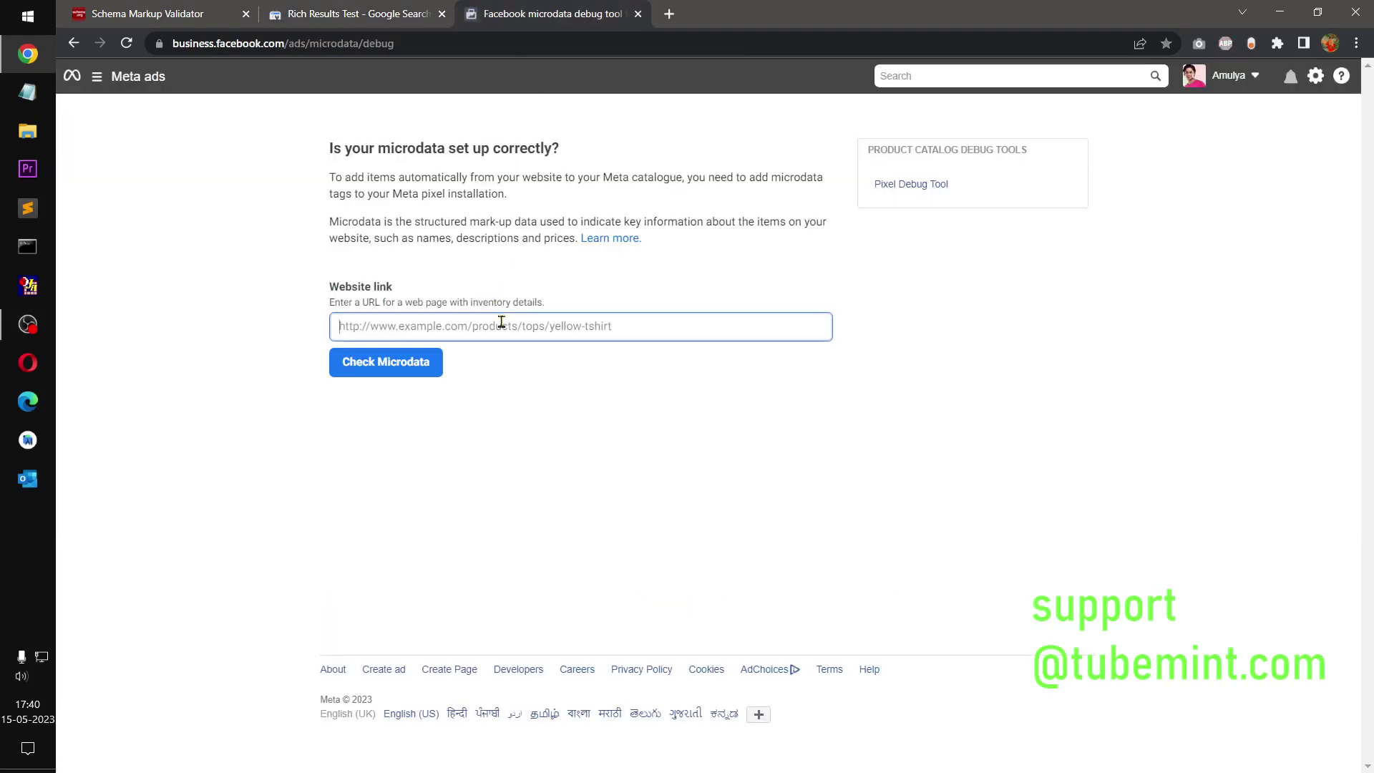
key(ctrl+v)
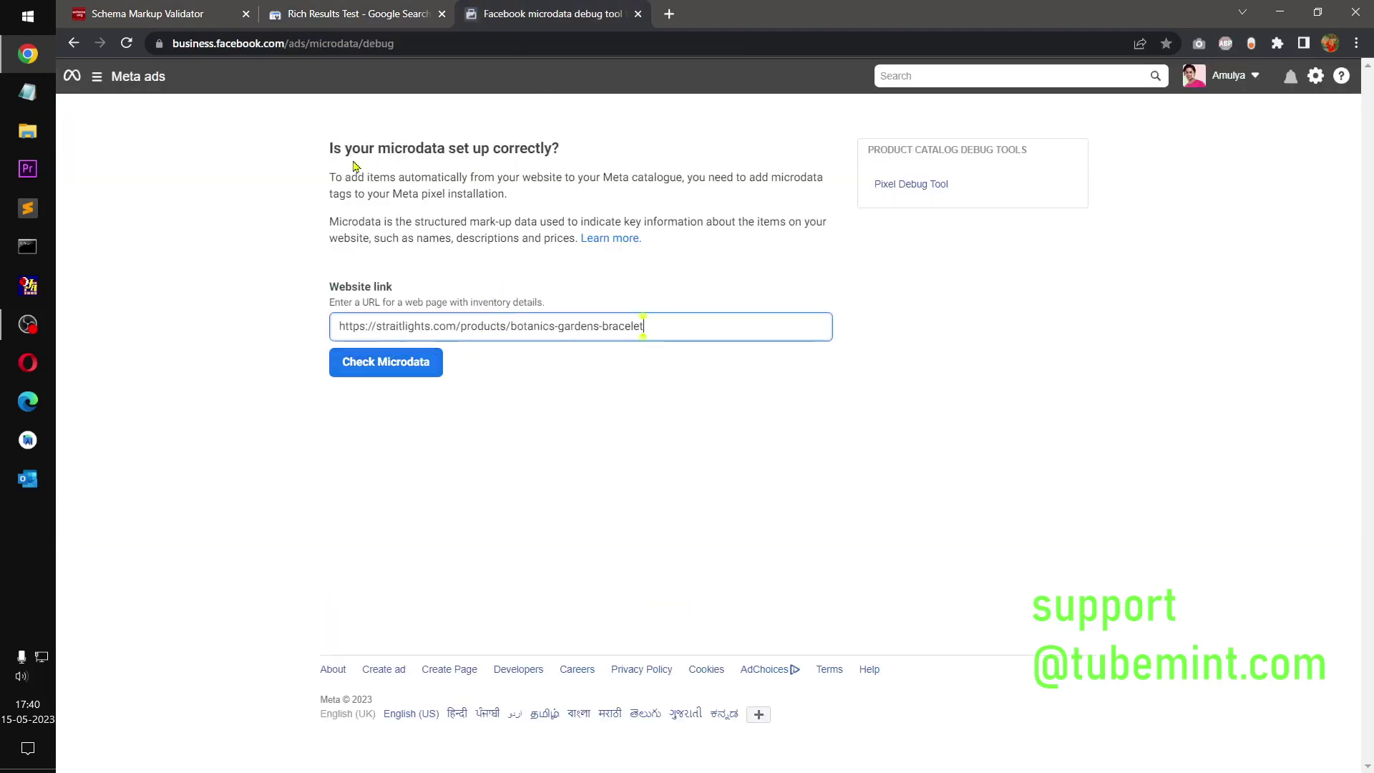
drag(333, 148, 599, 153)
click(640, 154)
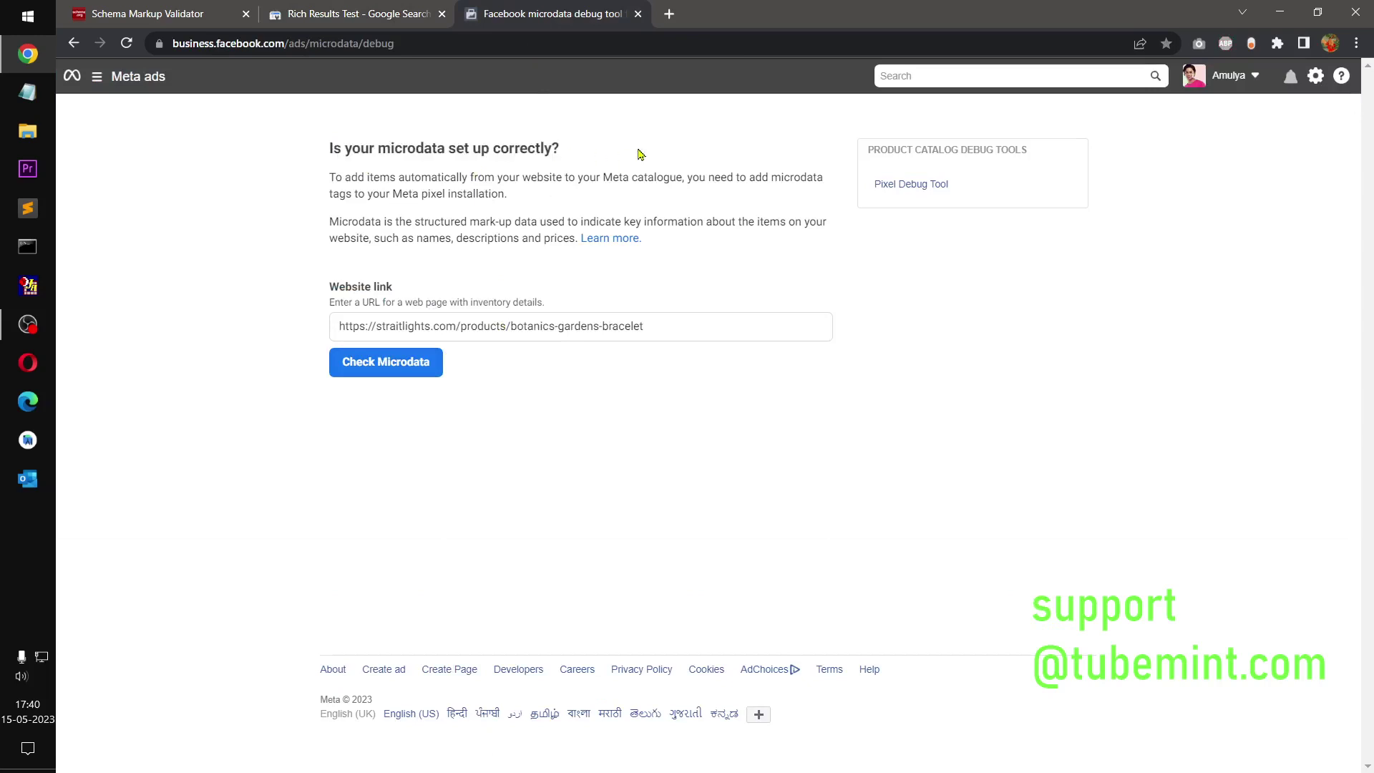
click(426, 366)
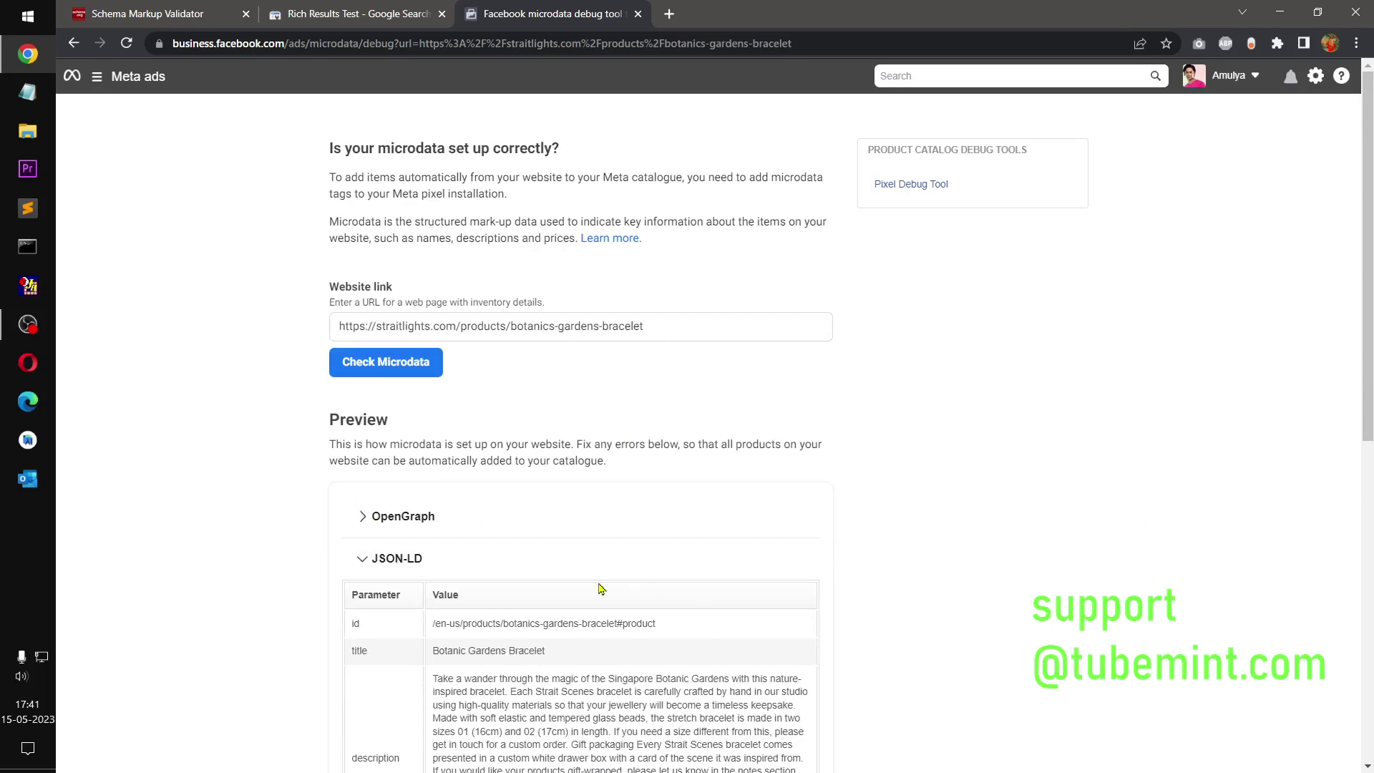
- Review the JSON-LD preview, collapse it, and look over the warnings for the product page
scroll(520, 639, down, 8)
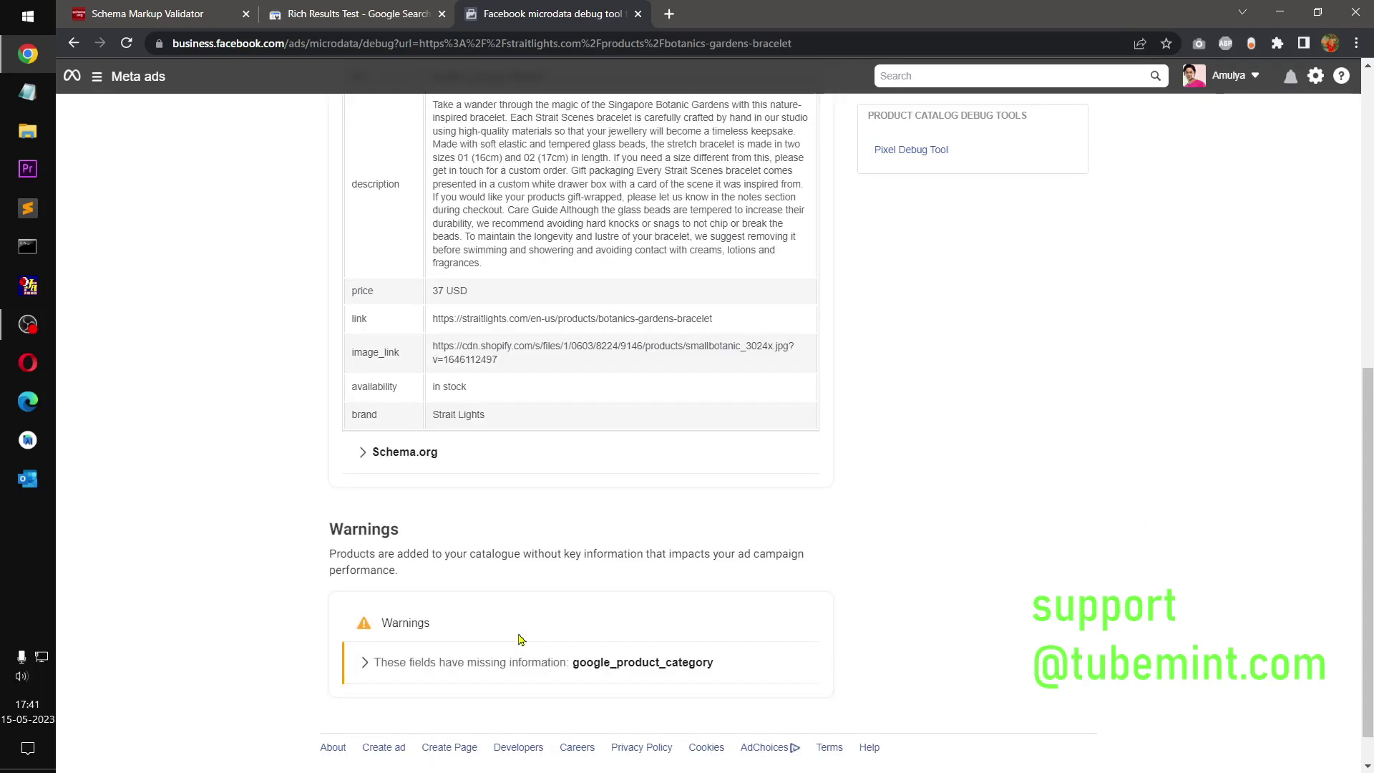
scroll(521, 639, up, 10)
click(368, 570)
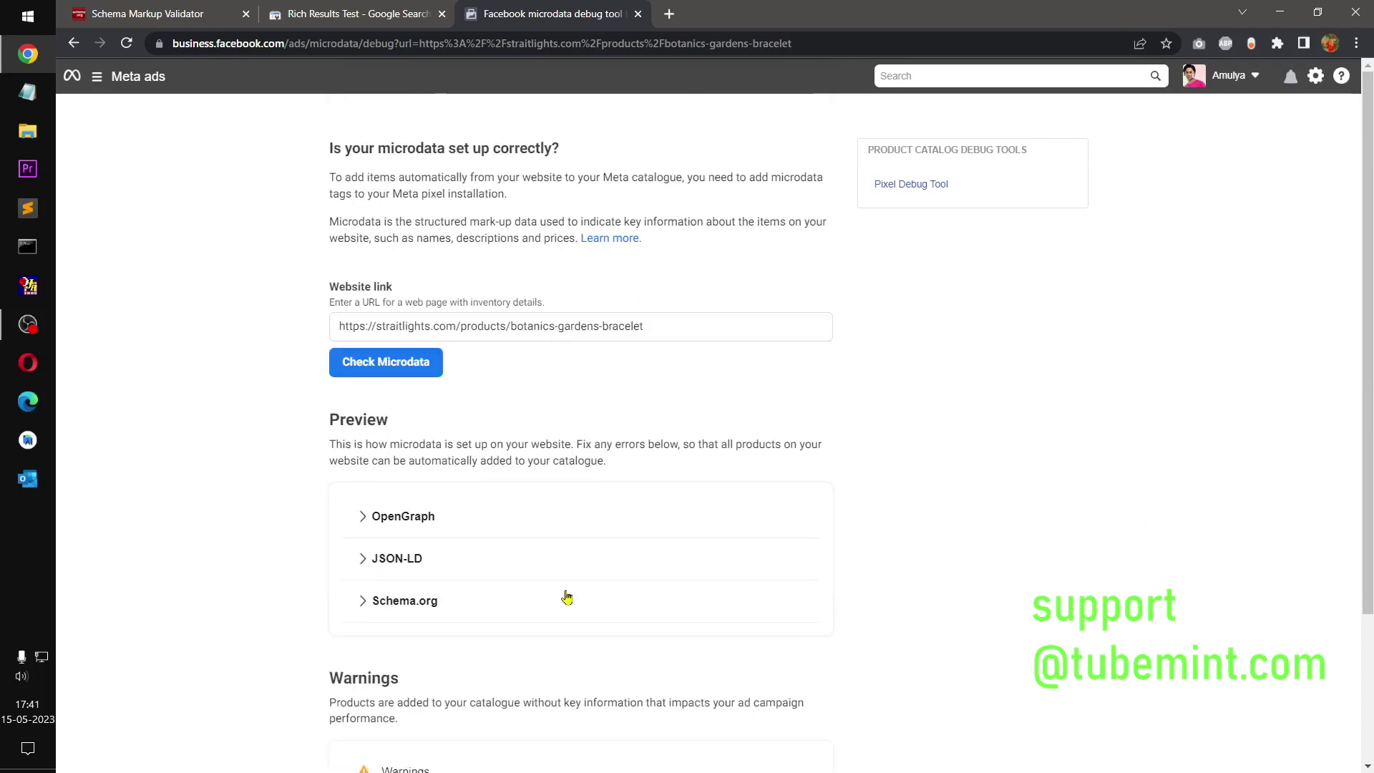
scroll(1369, 616, down, 3)
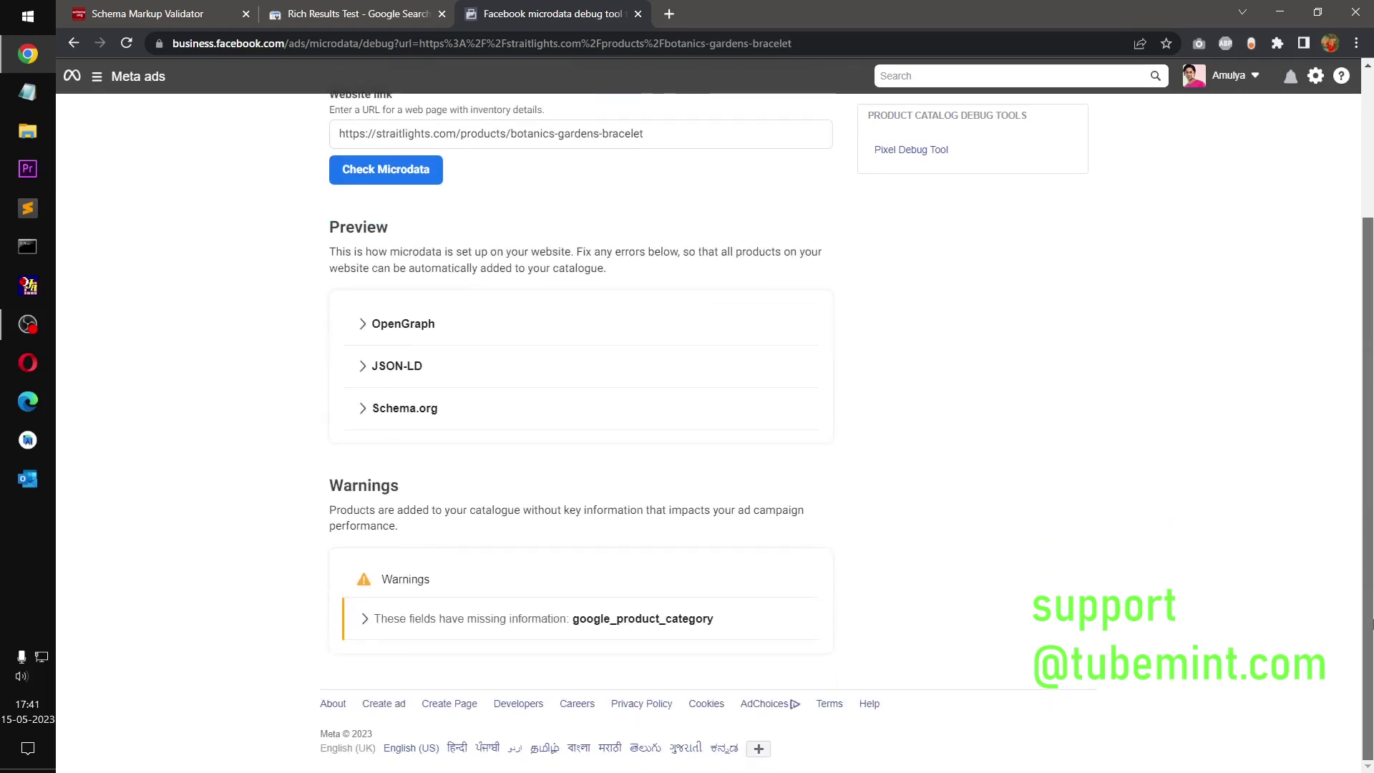
scroll(1370, 613, up, 1)
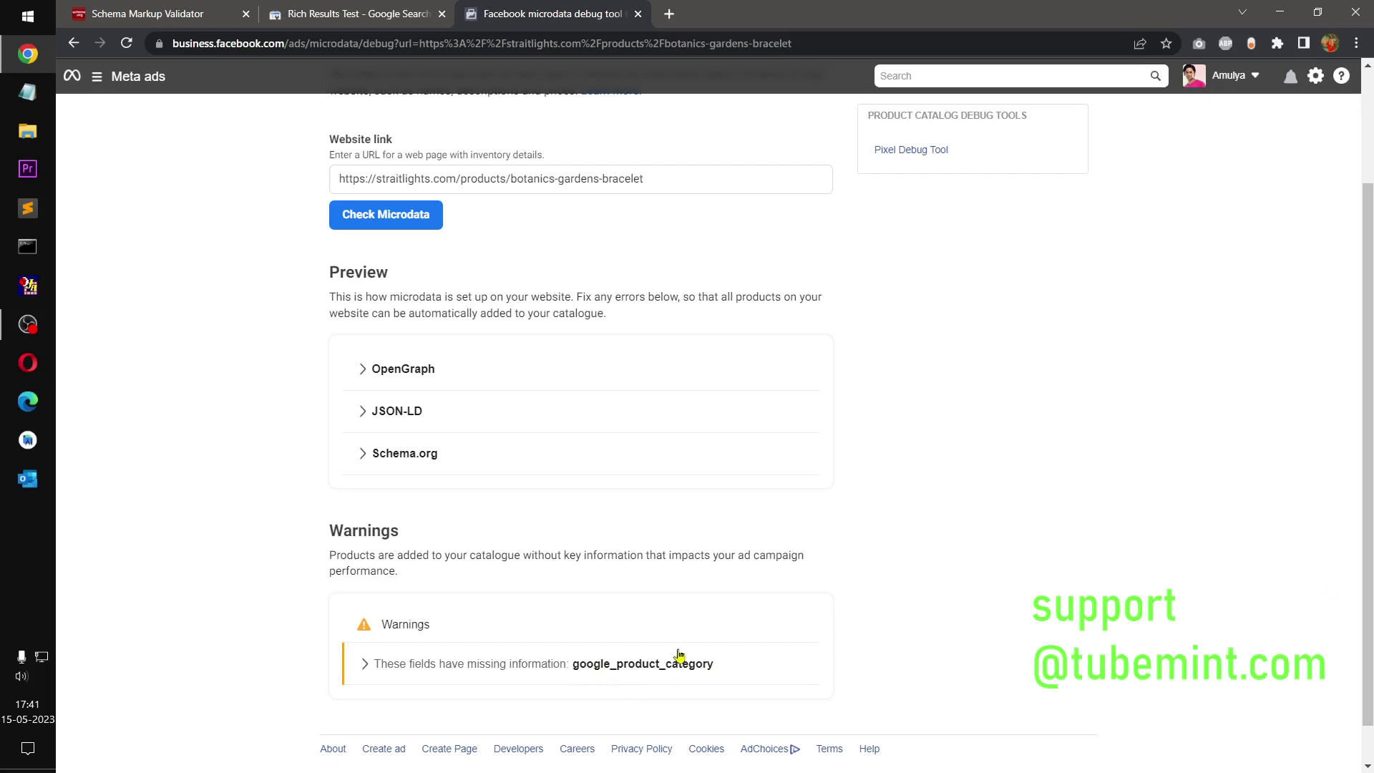
- Expand the OpenGraph and Schema.org previews to inspect their parameters, and reload the microdata debug page
click(369, 371)
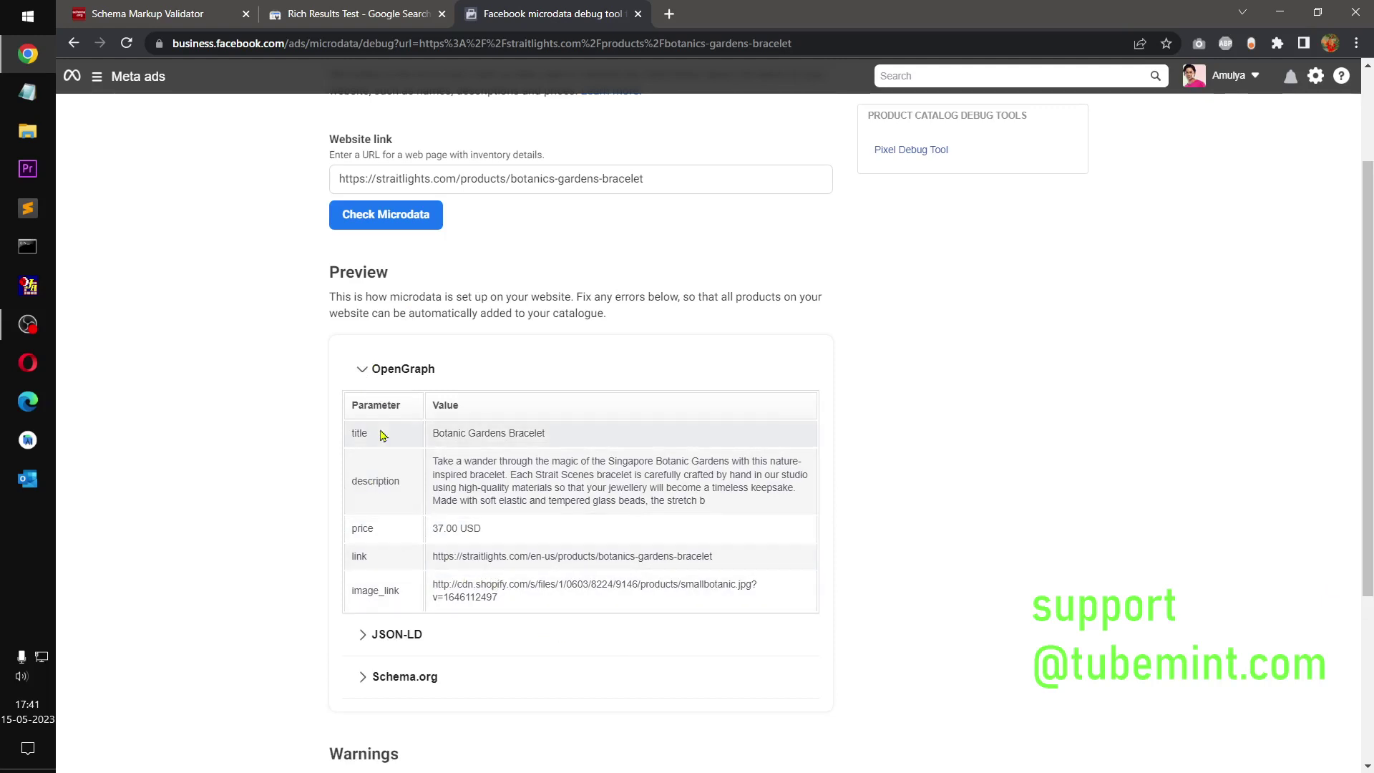
scroll(1022, 559, down, 4)
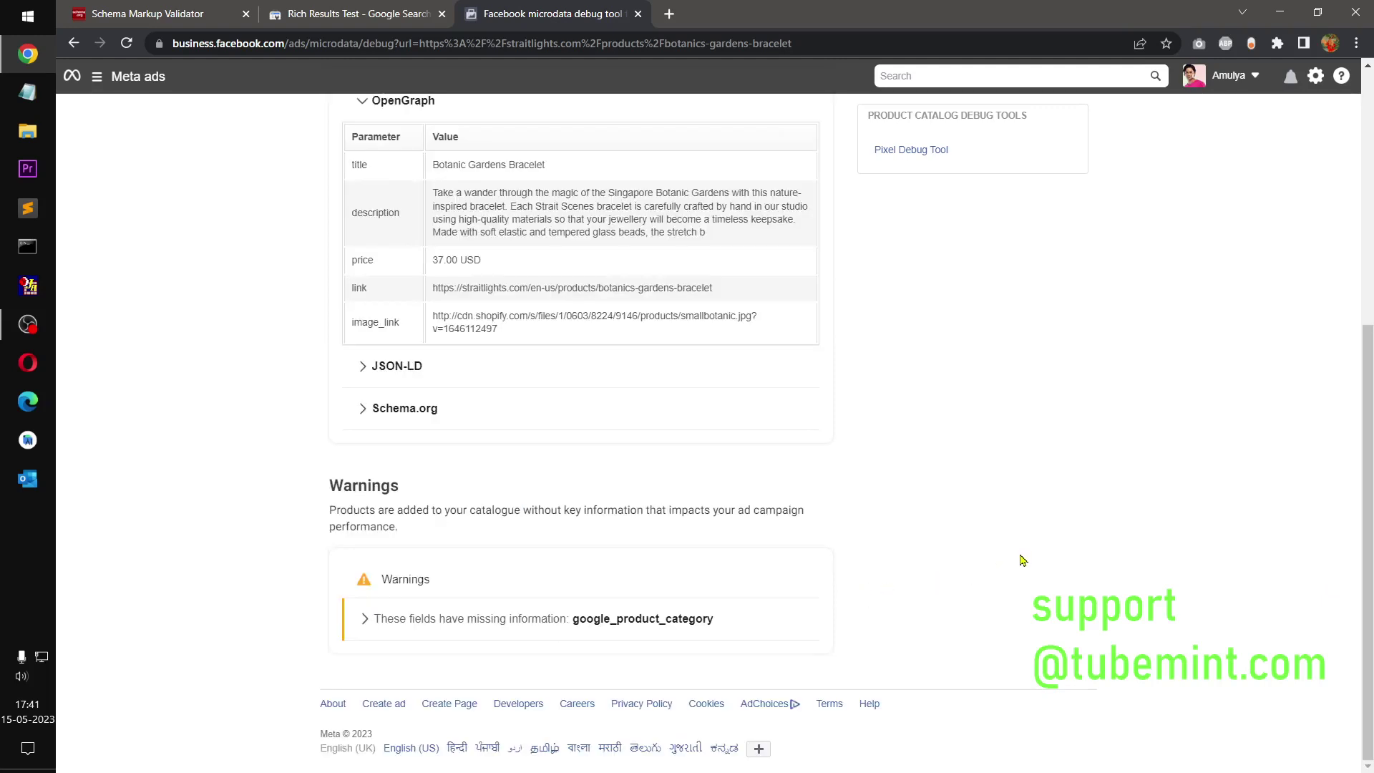
click(363, 409)
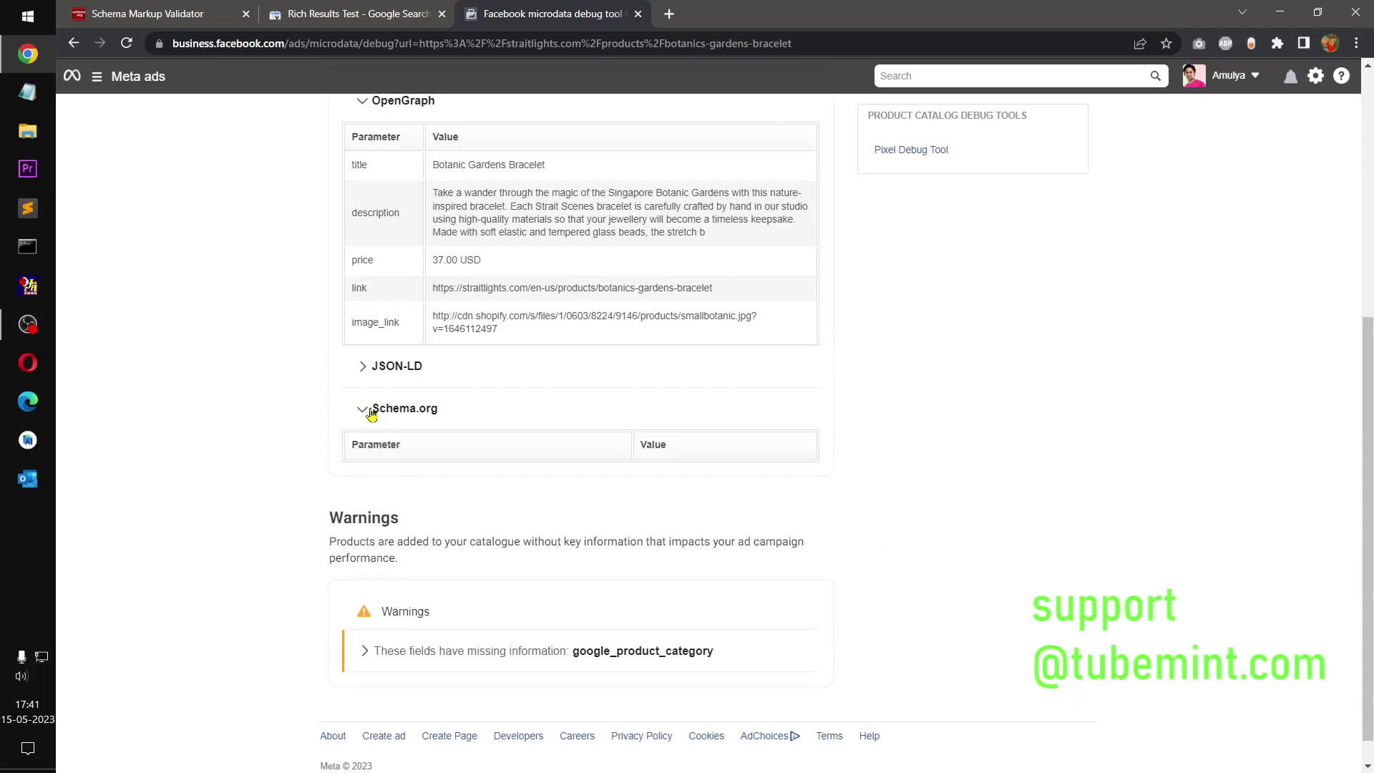
scroll(613, 450, up, 6)
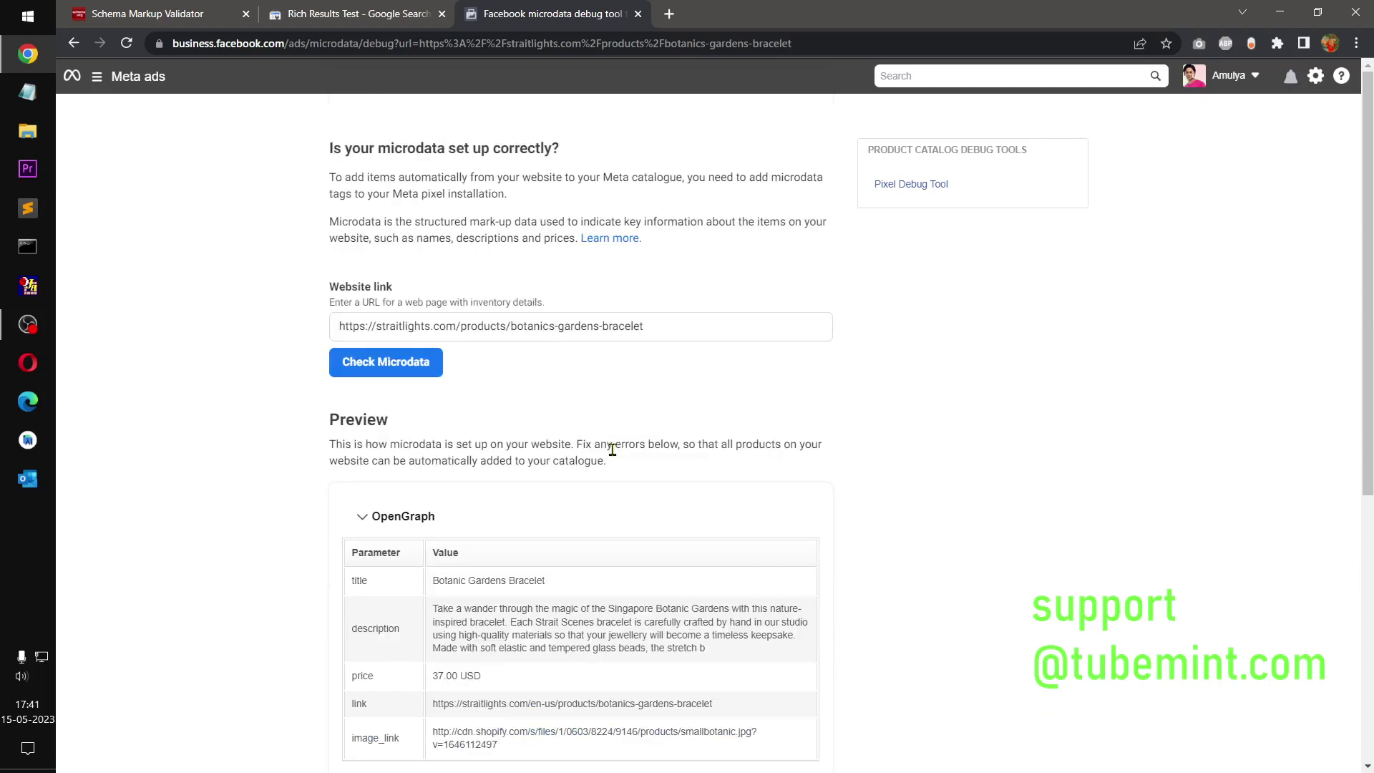
key(F5)
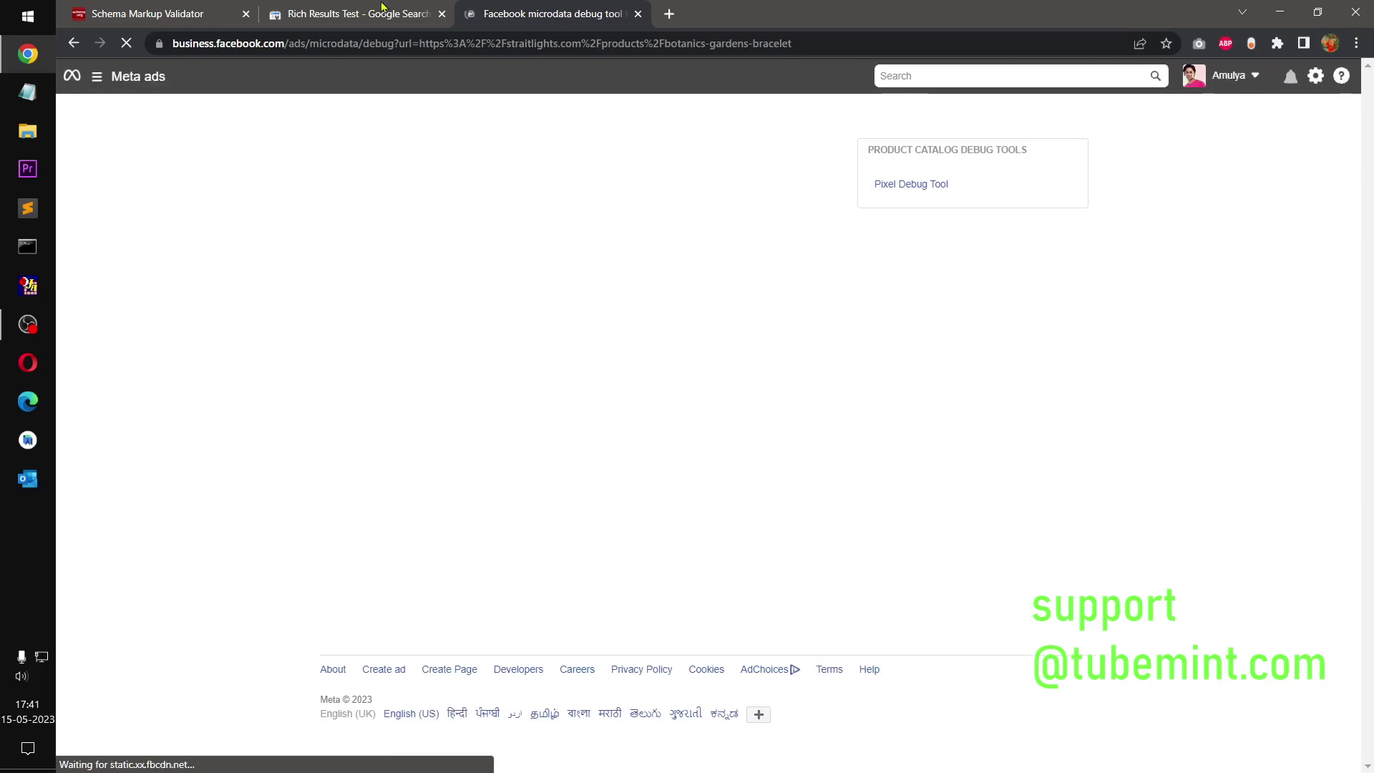
- Review the Rich Results Test summary for the bracelet page and open its Merchant listings details
click(360, 8)
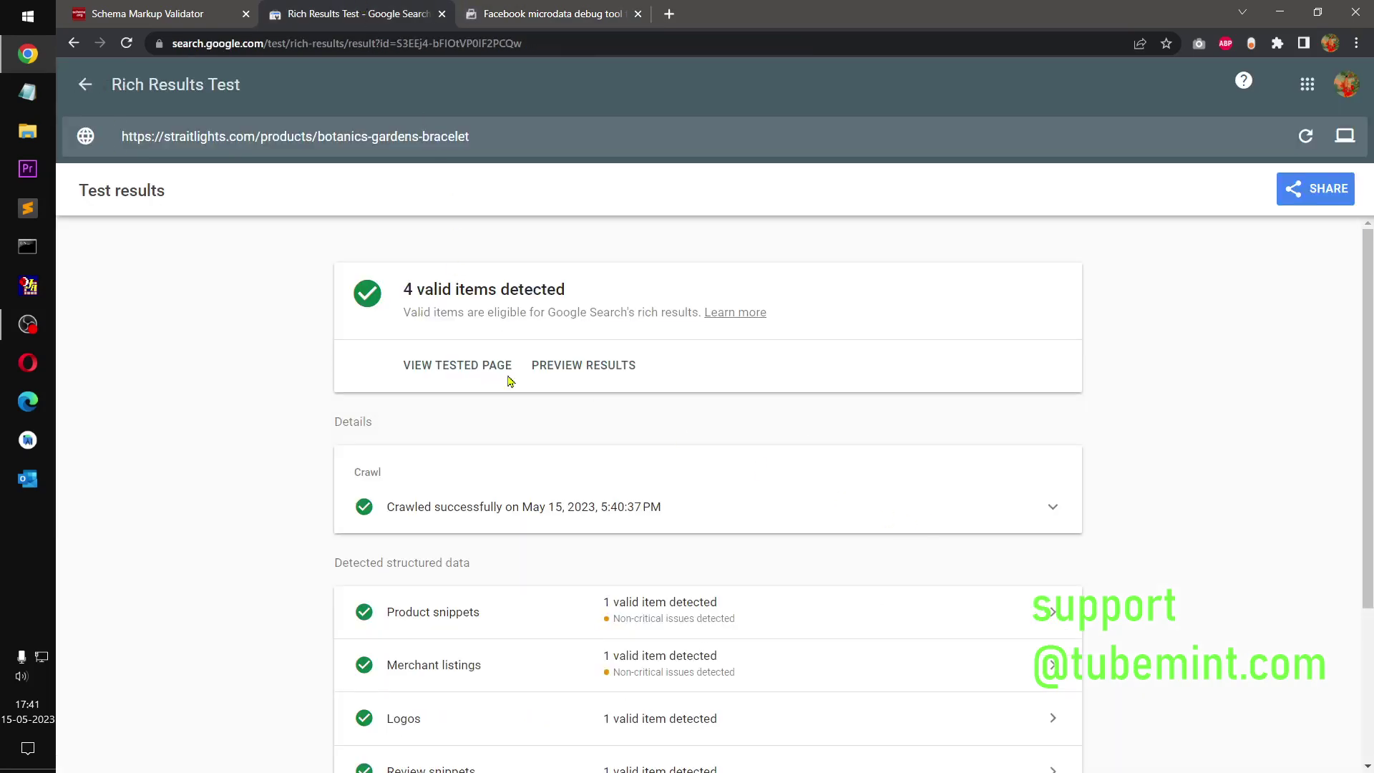
drag(94, 191, 224, 192)
click(276, 223)
scroll(765, 485, down, 3)
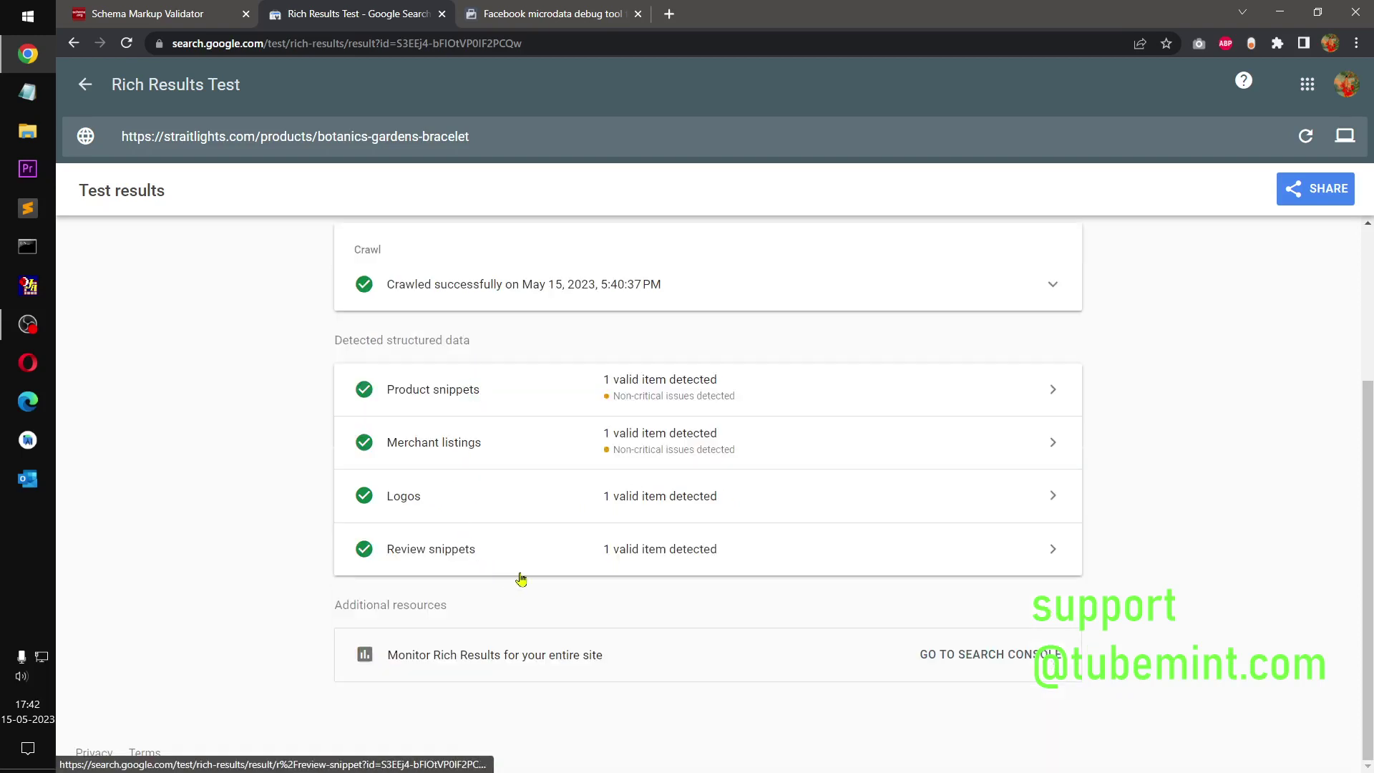
click(653, 450)
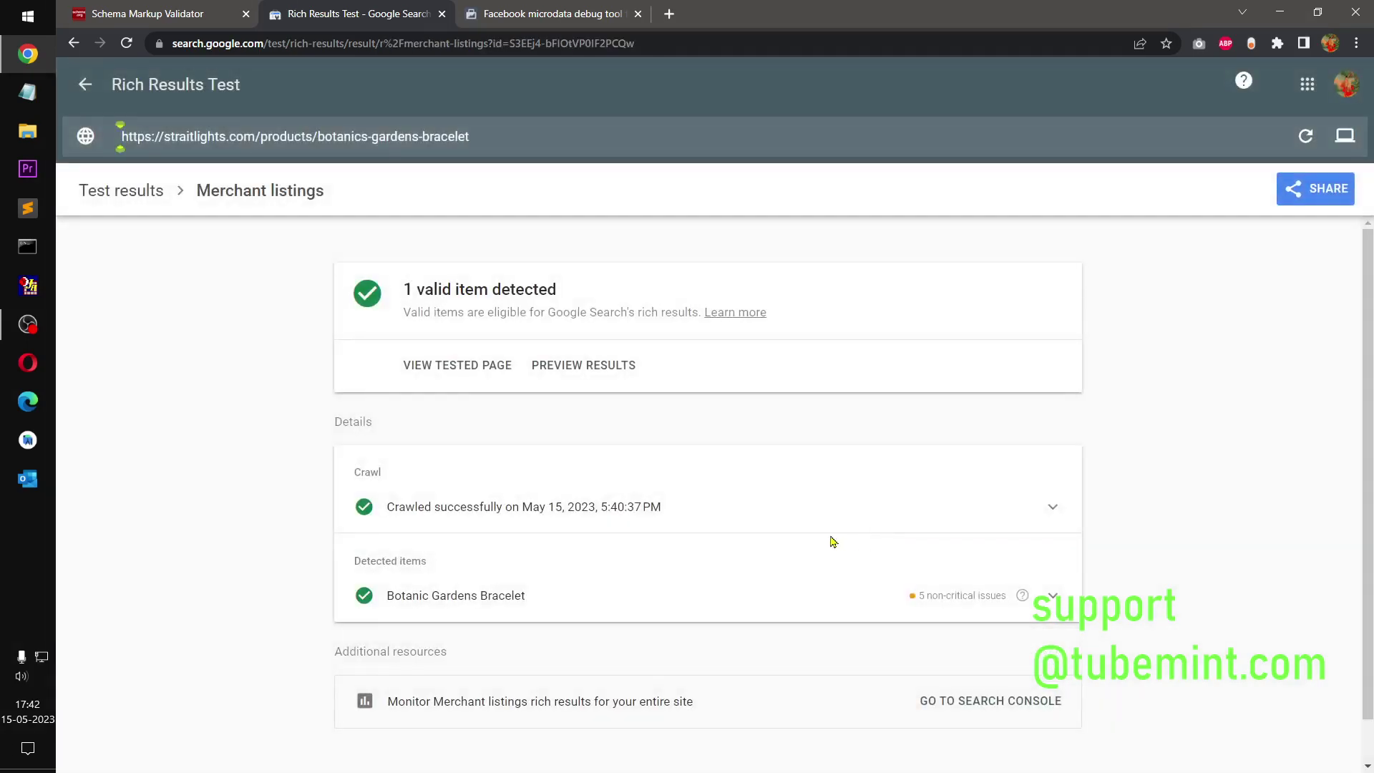
- Expand the Botanic Gardens Bracelet item and examine its non-critical issues for the brand and offers fields
scroll(830, 543, down, 1)
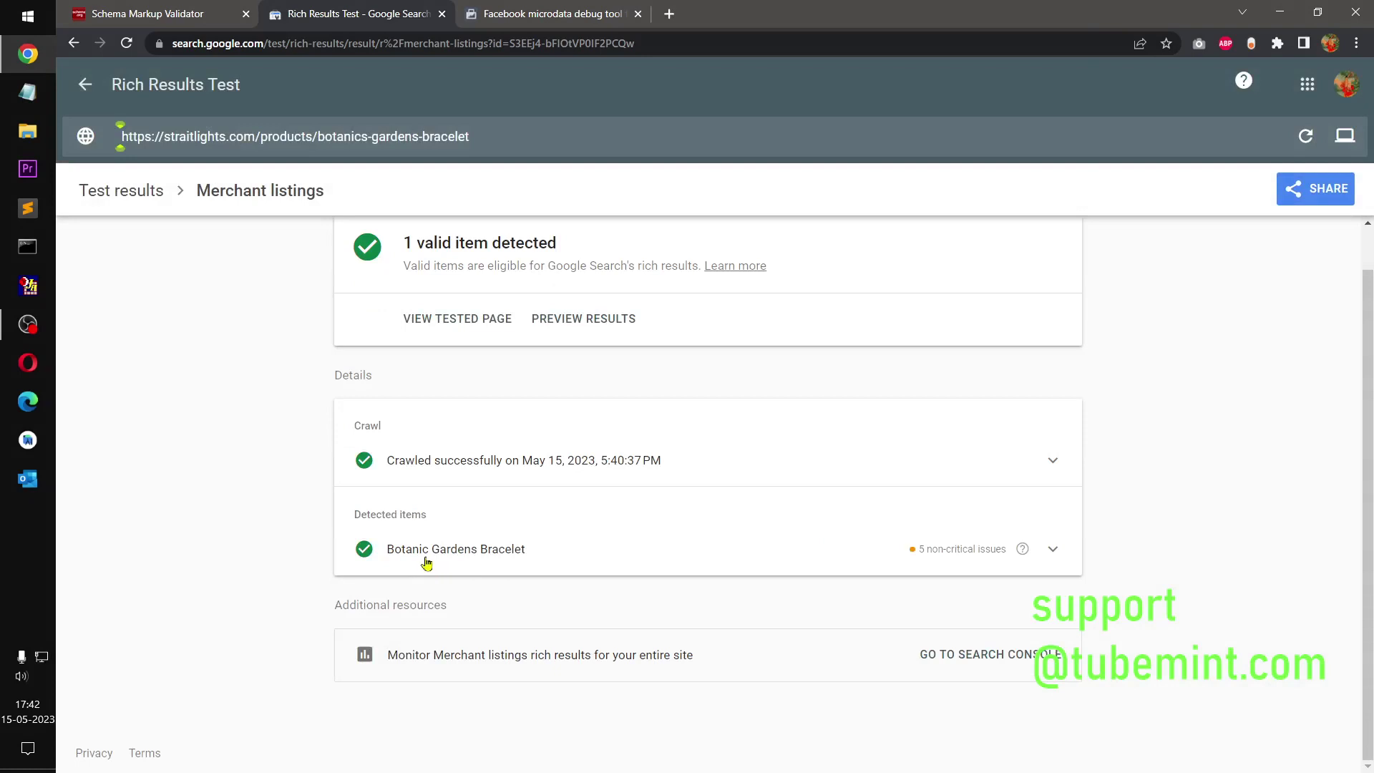
scroll(527, 561, up, 1)
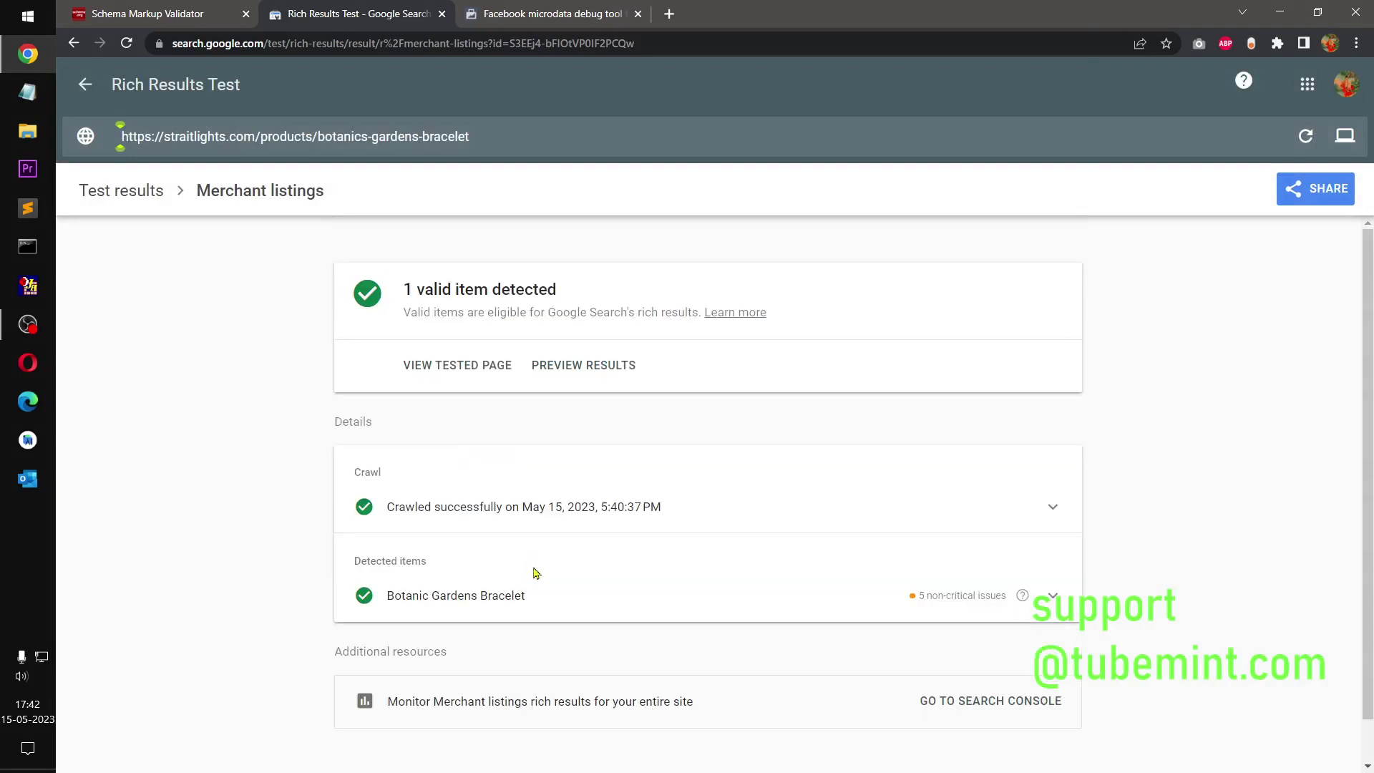
click(488, 597)
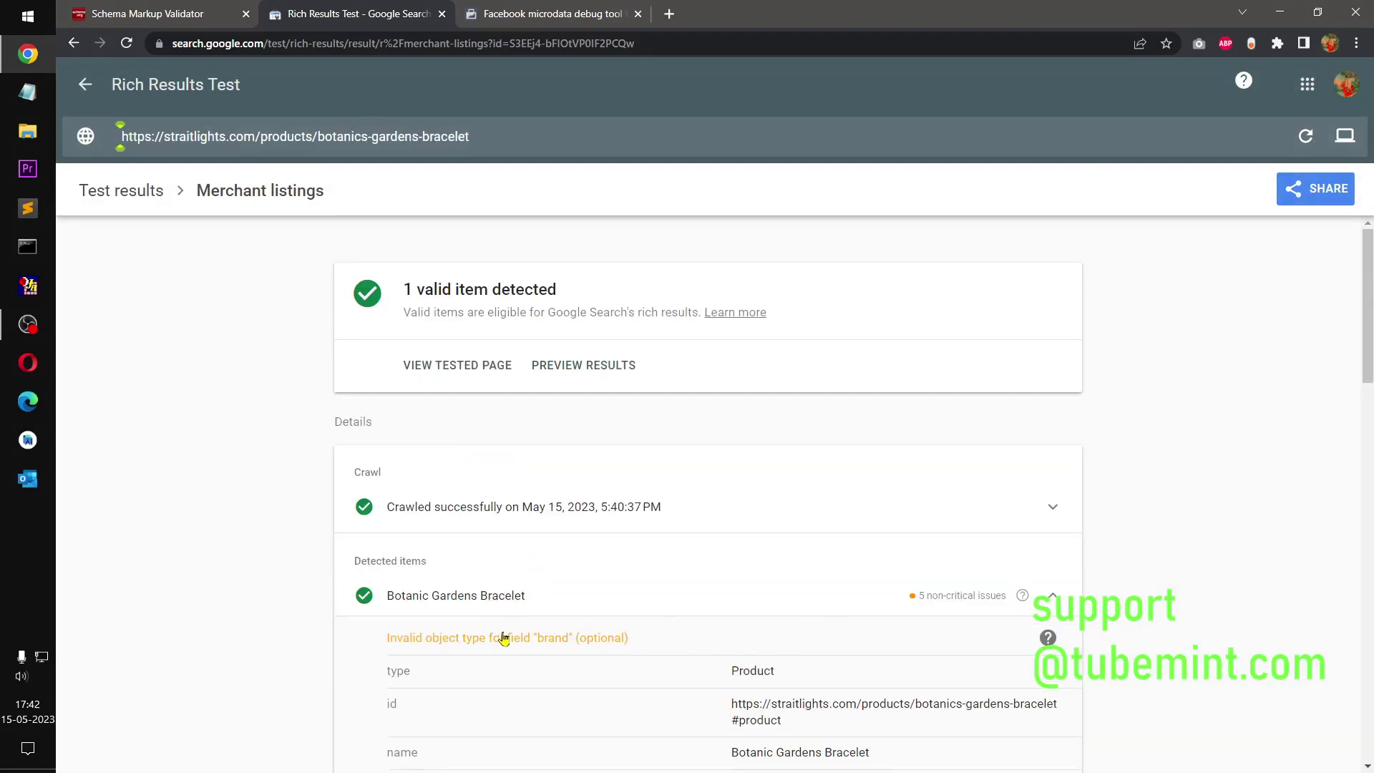
drag(1372, 396, 1372, 563)
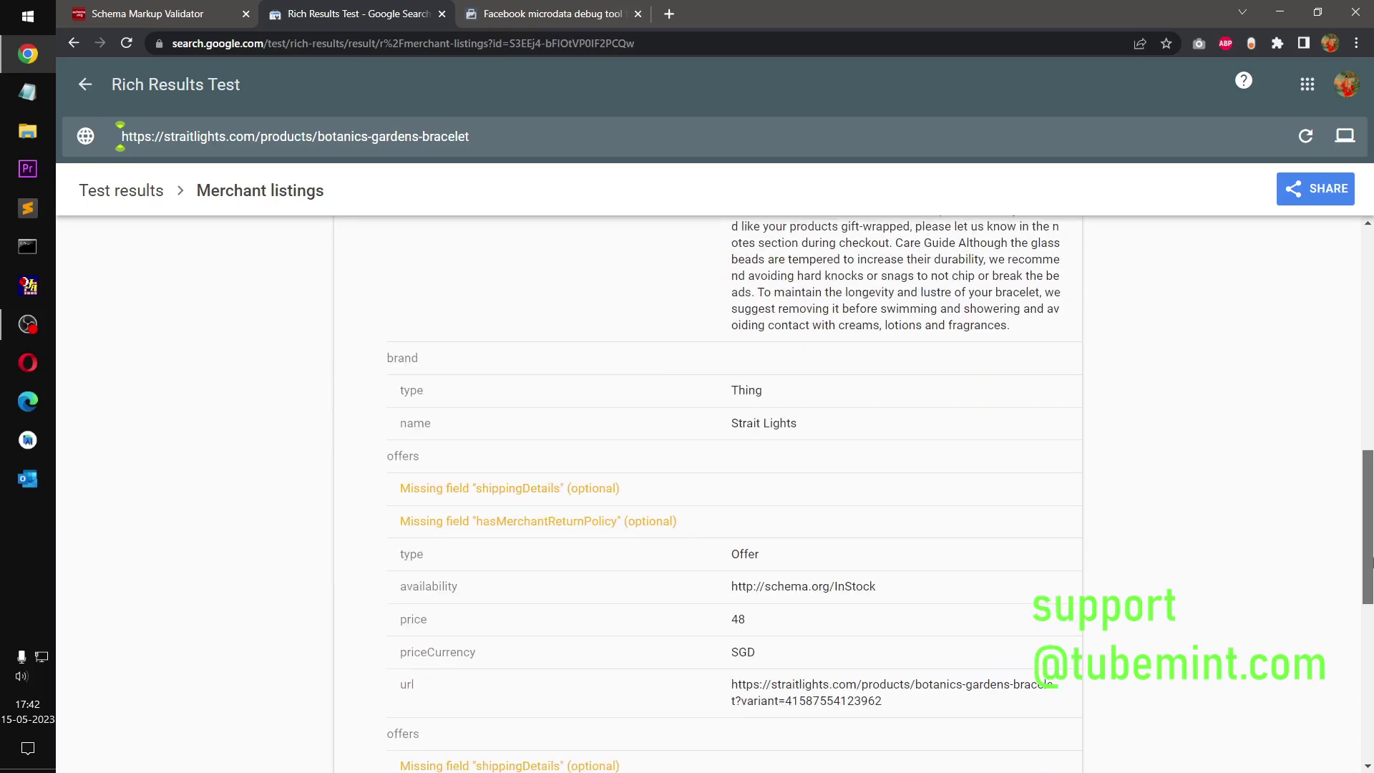
drag(1372, 563, 1372, 603)
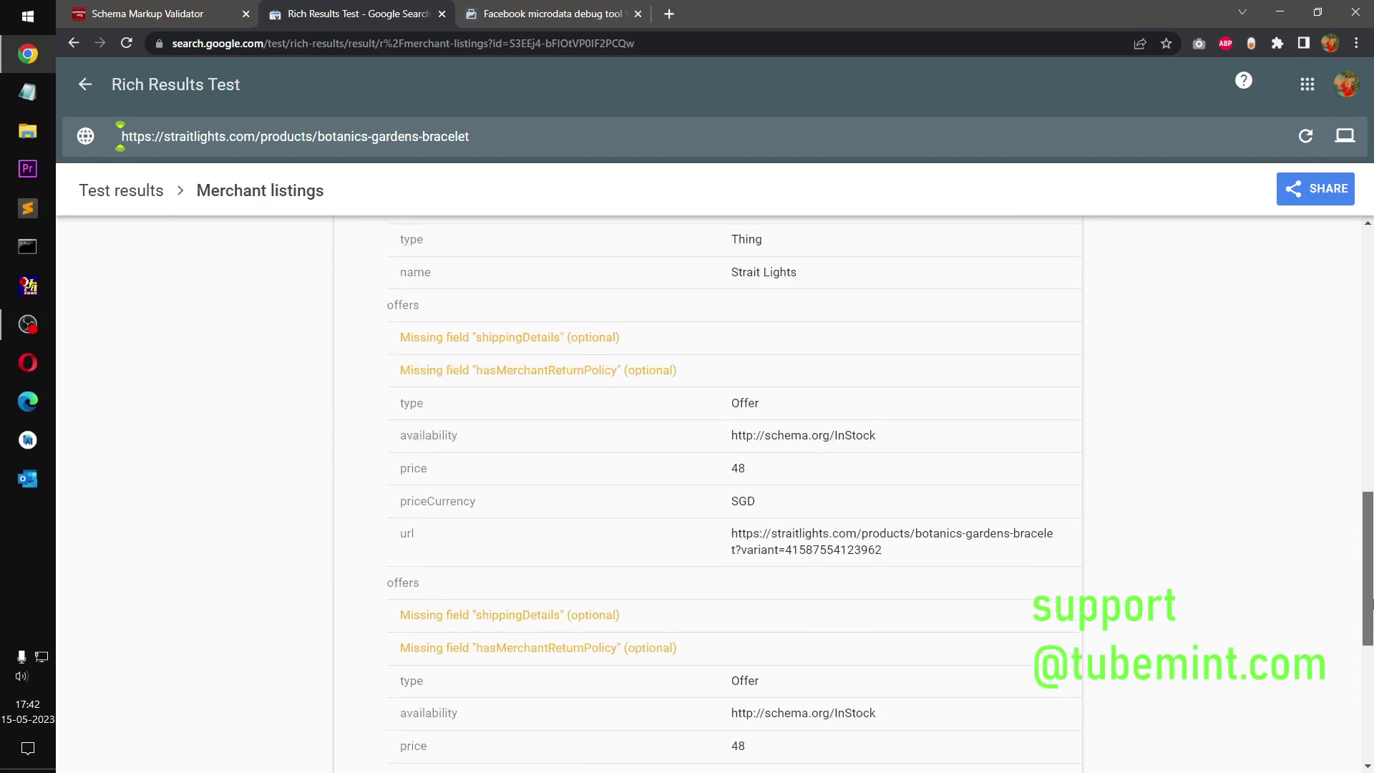
drag(1372, 604, 1372, 335)
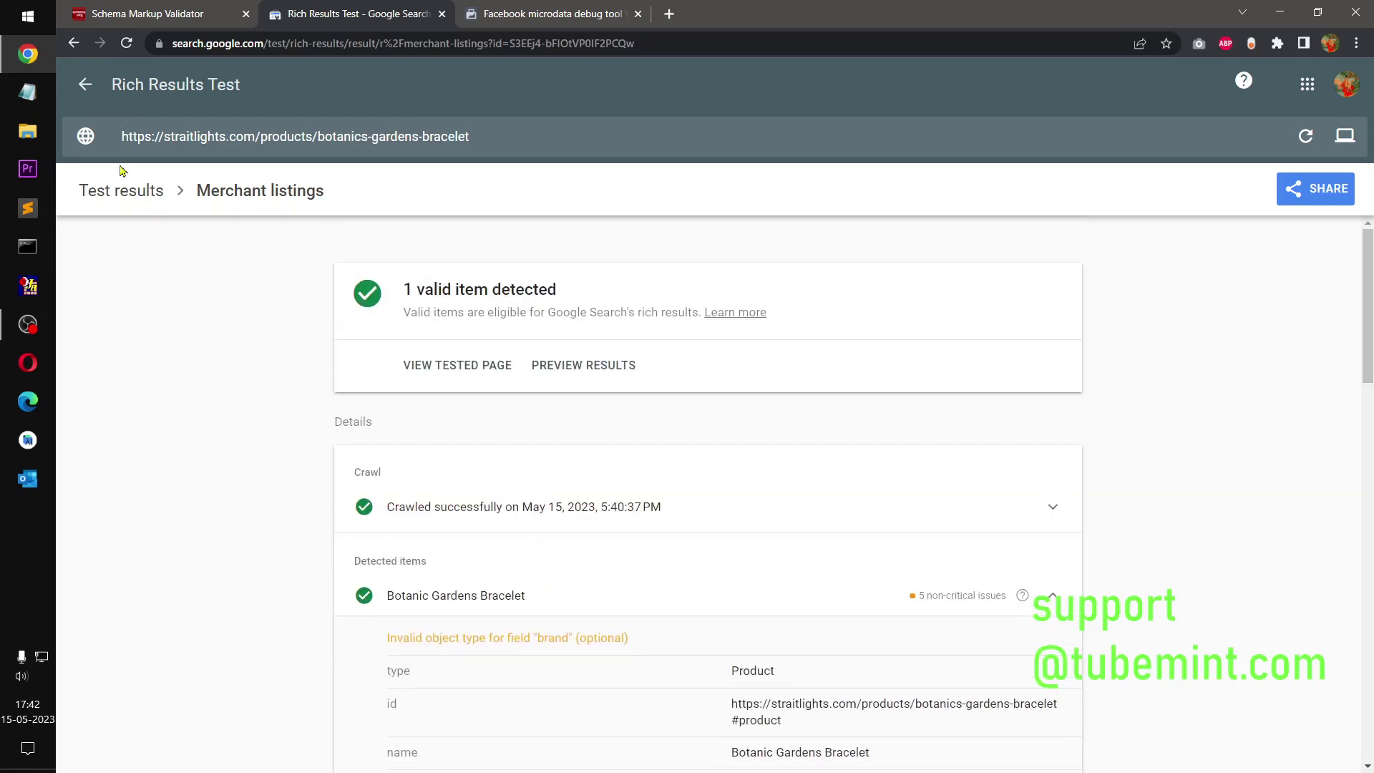
- Review the bracelet page's detected structured data types in the Rich Results Test, and rerun the Facebook microdata check on that page
click(111, 192)
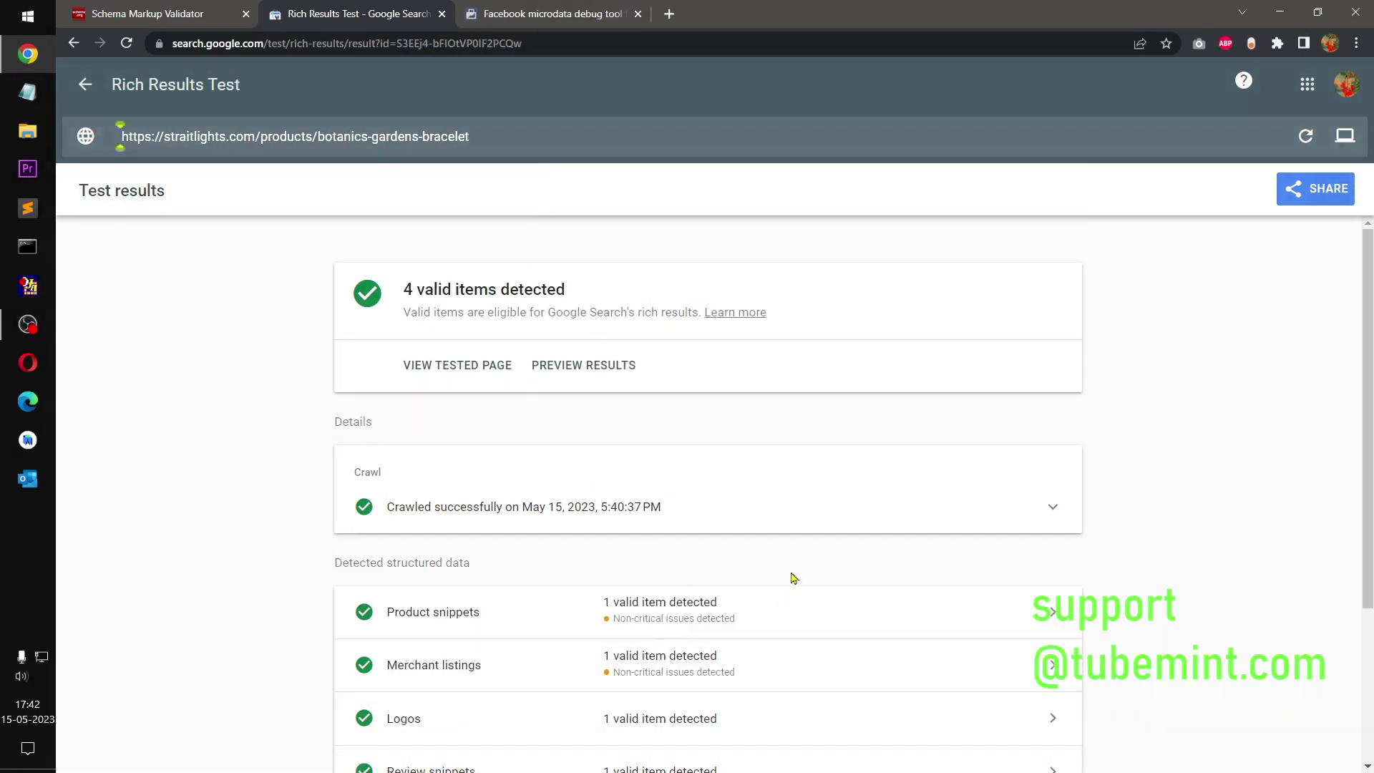
scroll(792, 577, down, 3)
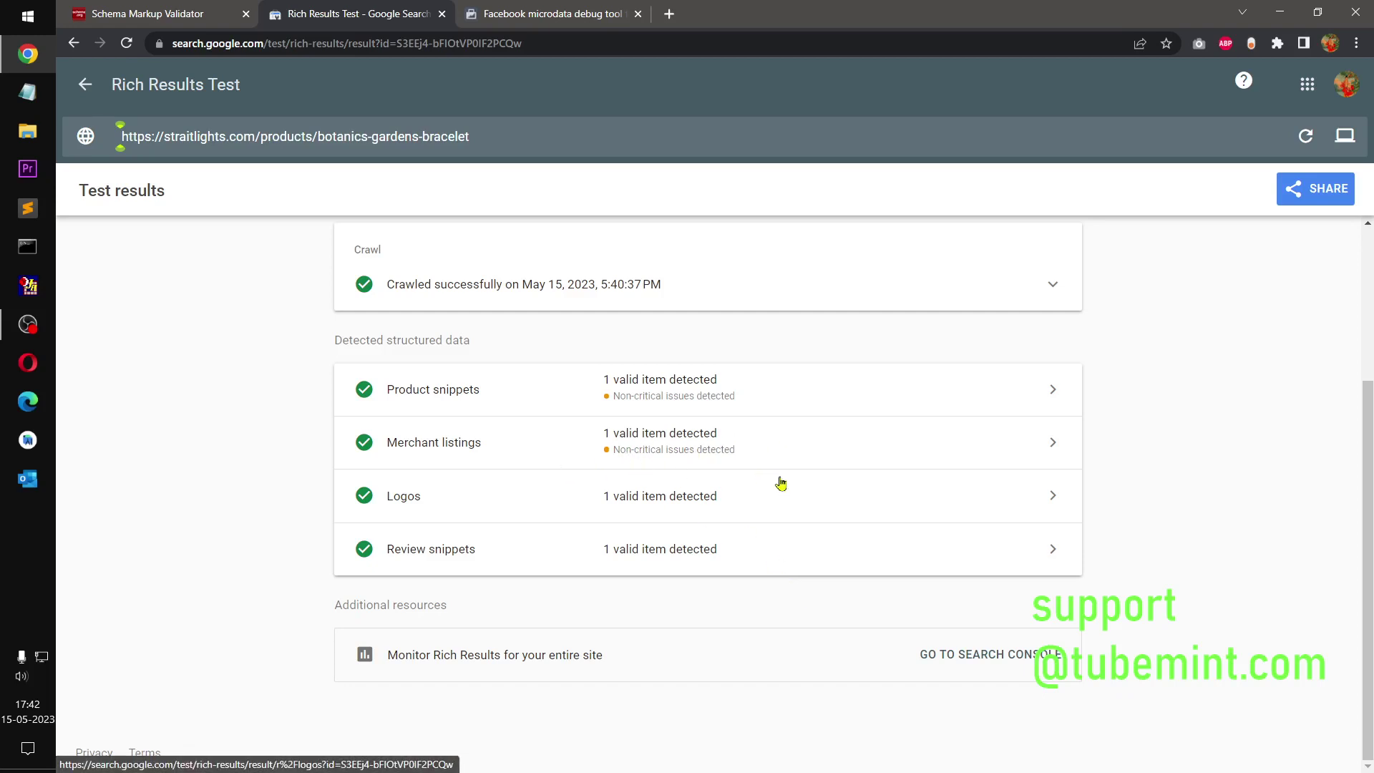
click(533, 8)
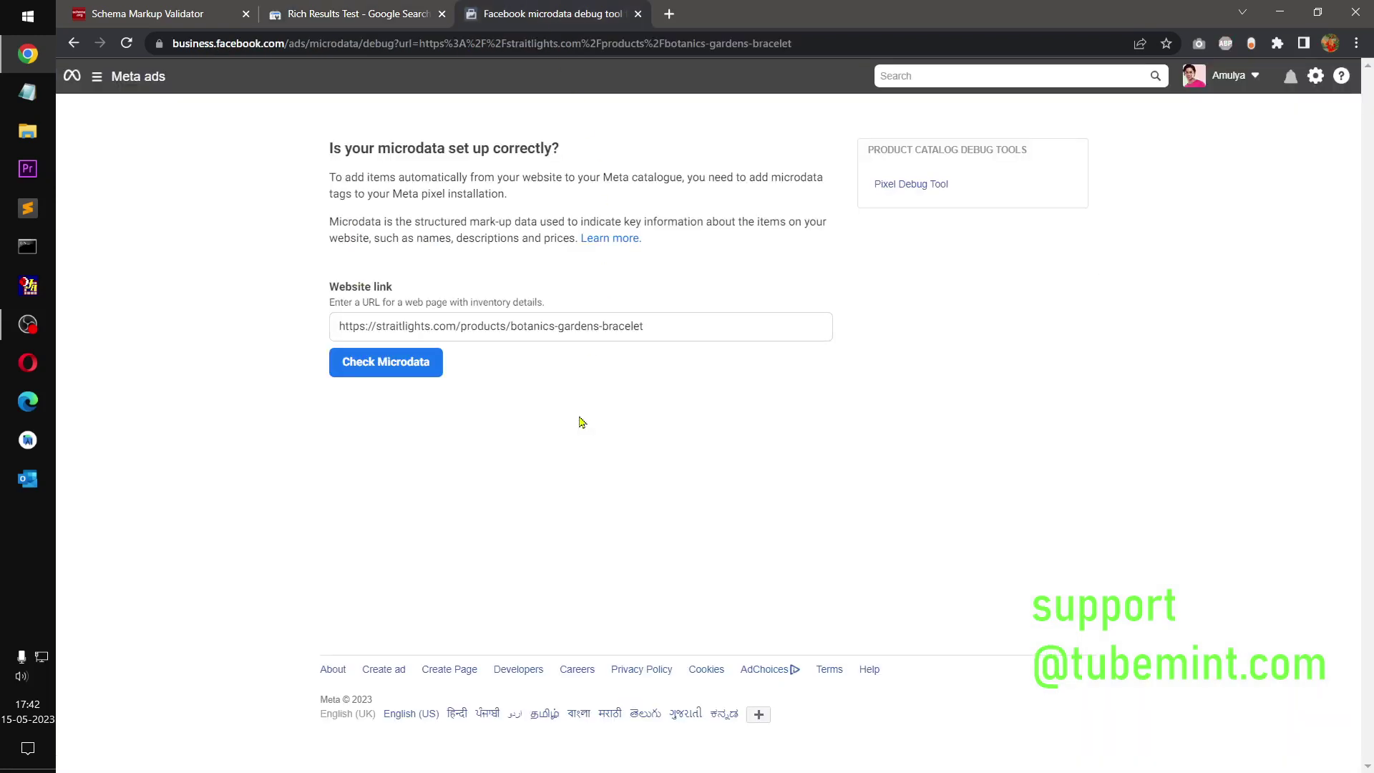
click(359, 362)
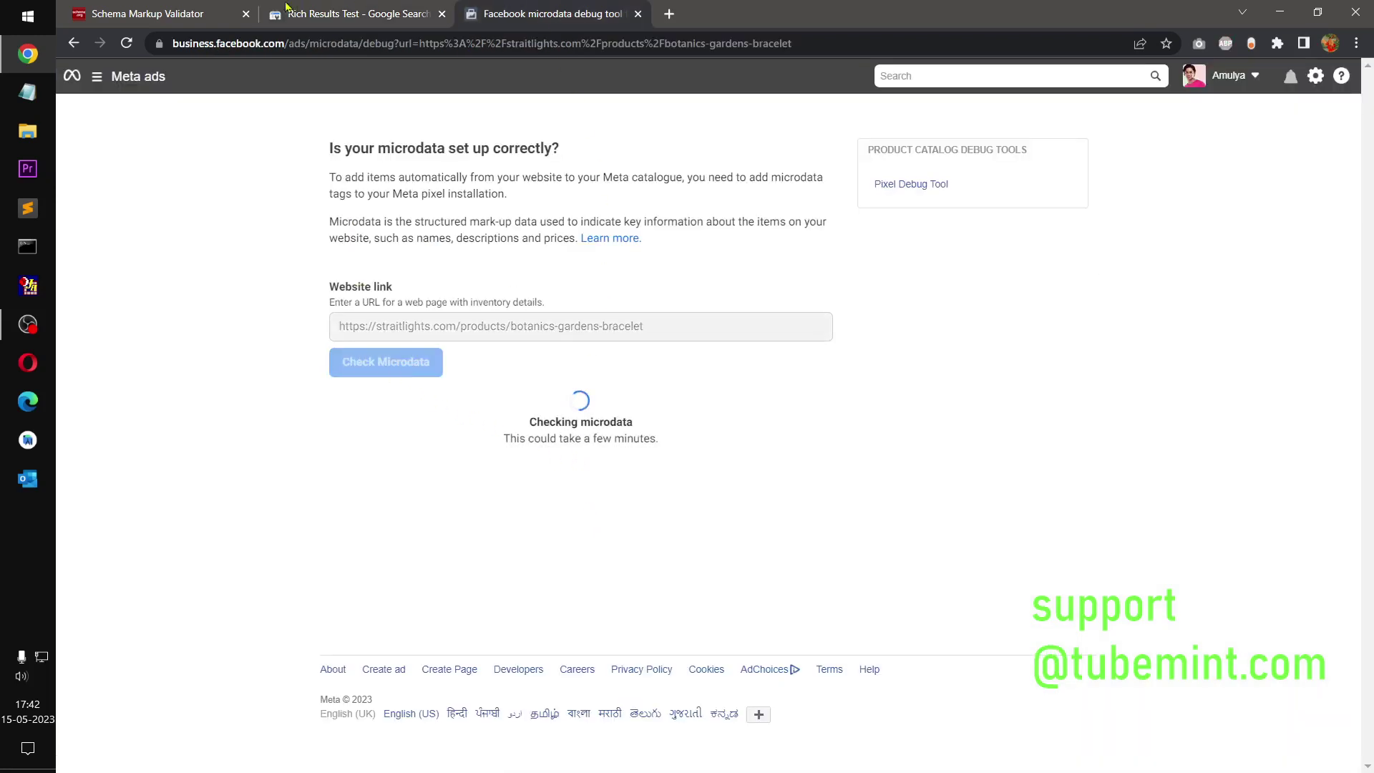
- Switch to the Schema Markup Validator and examine the properties of both detected Product items, including brand and offers
click(133, 7)
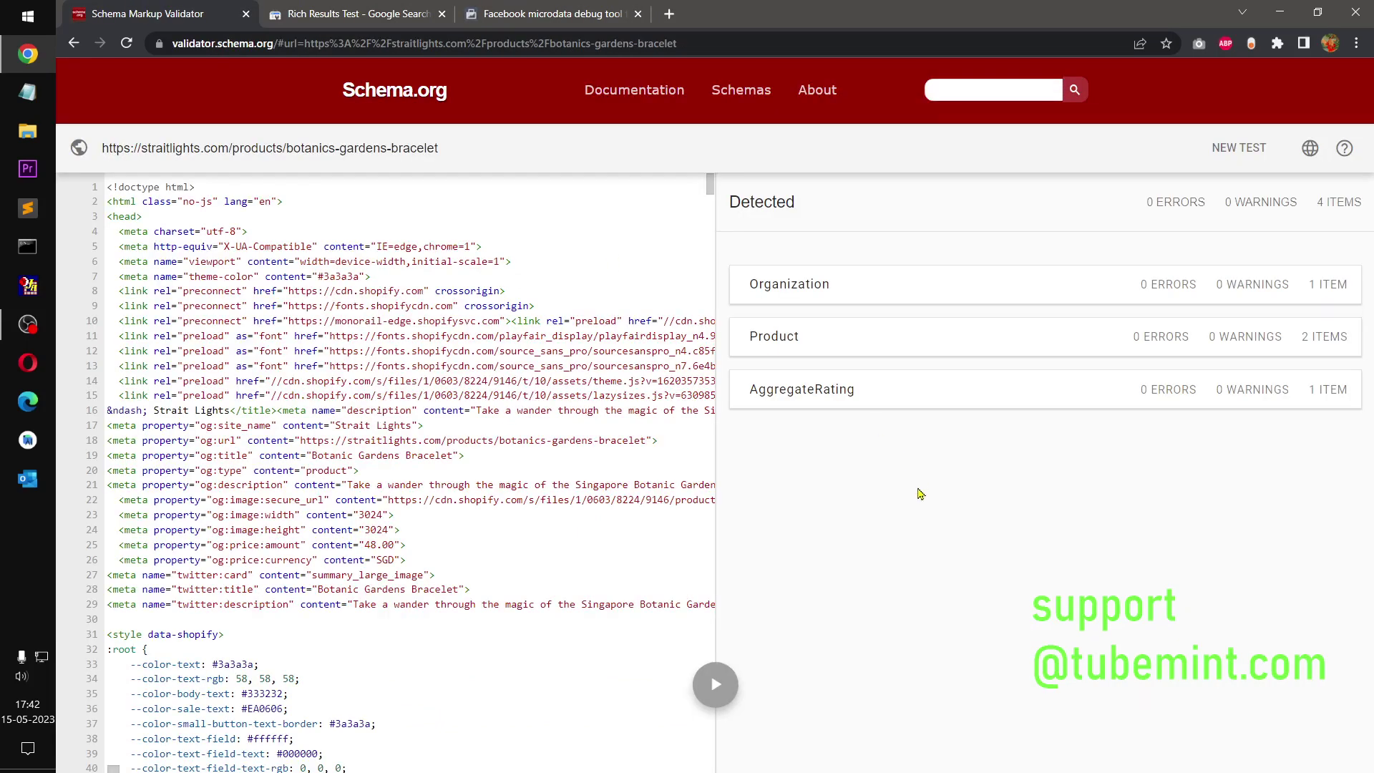
click(763, 347)
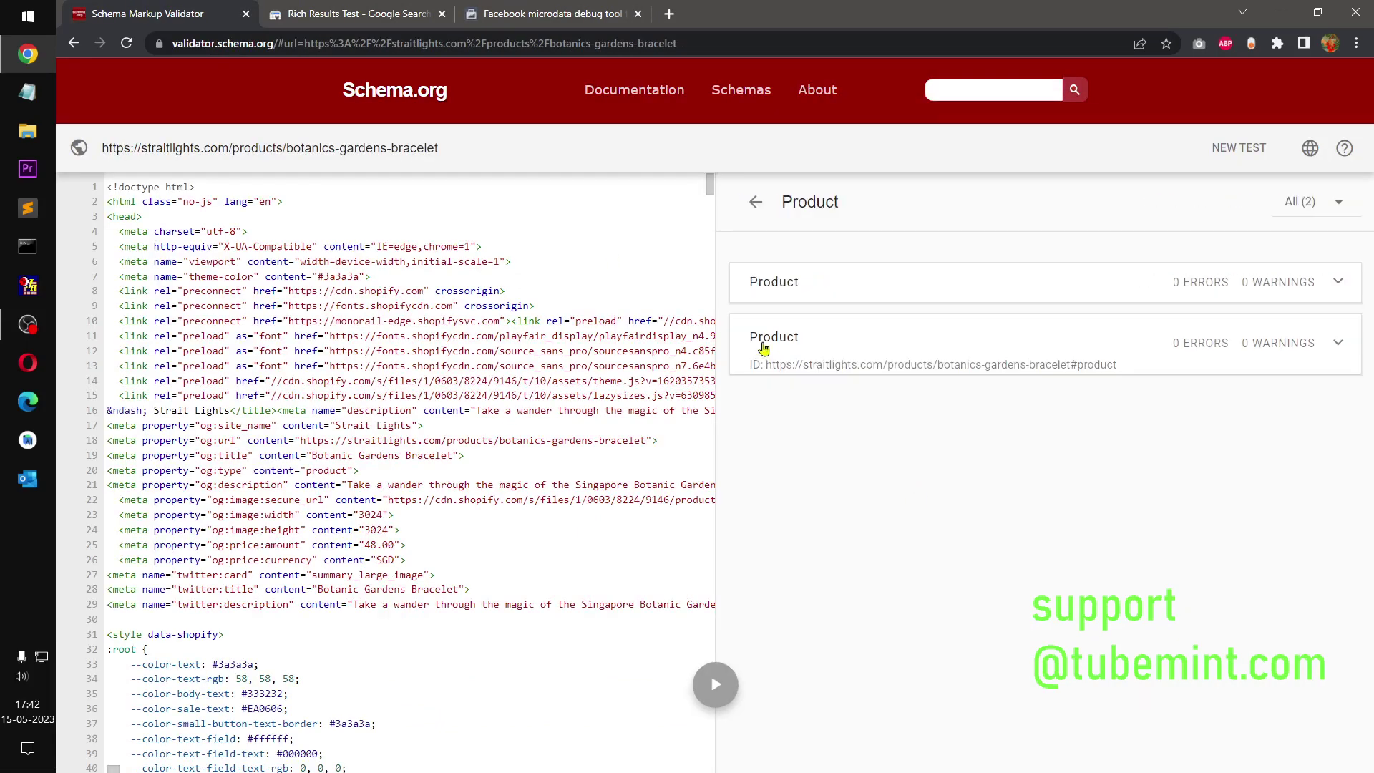
click(764, 347)
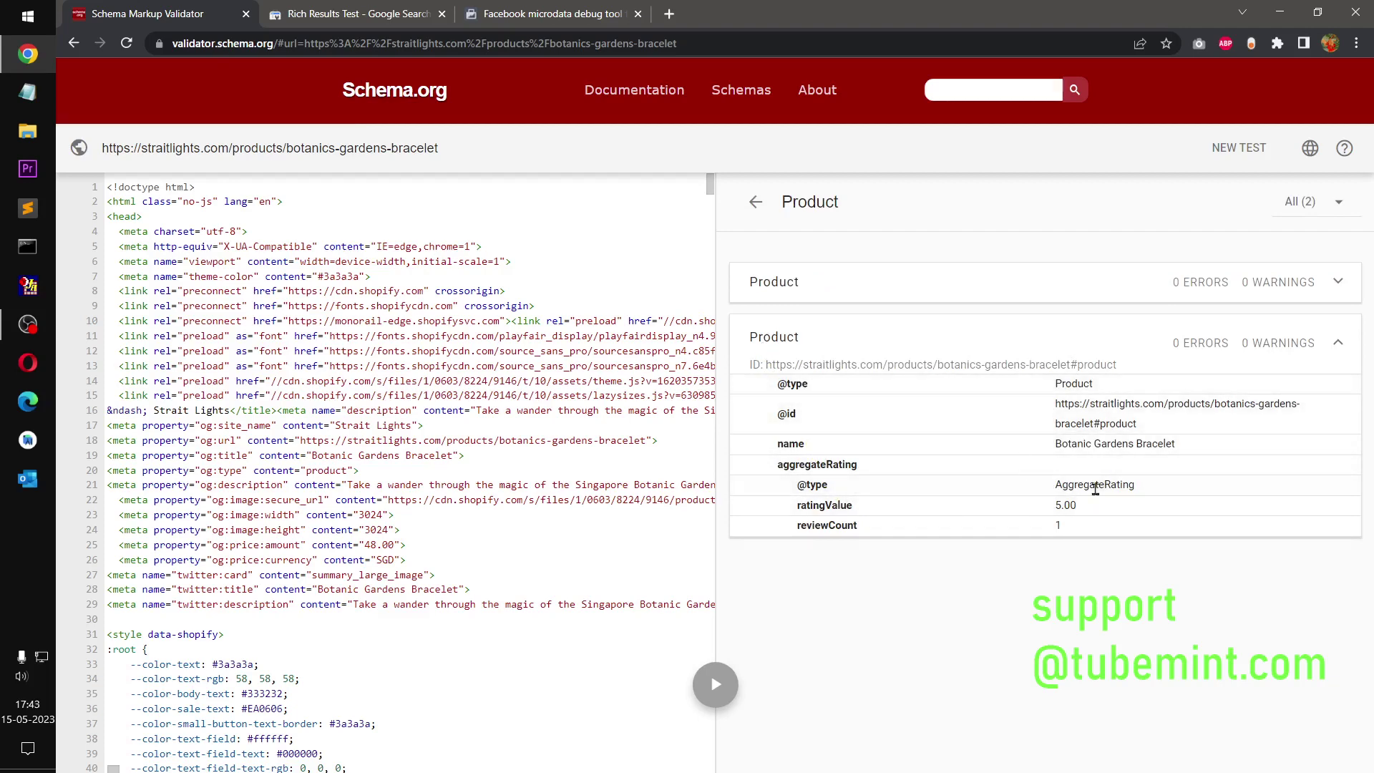
click(772, 340)
click(783, 282)
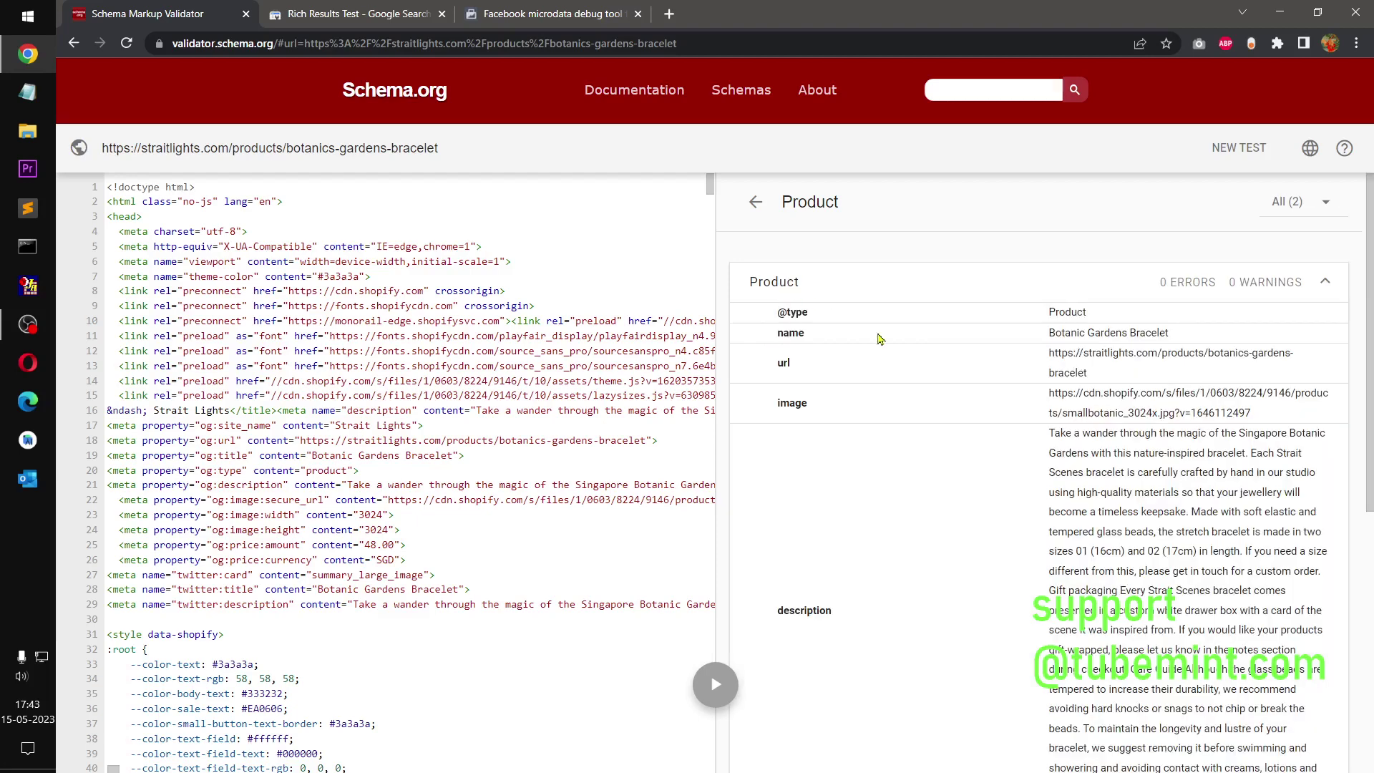
scroll(1018, 525, down, 6)
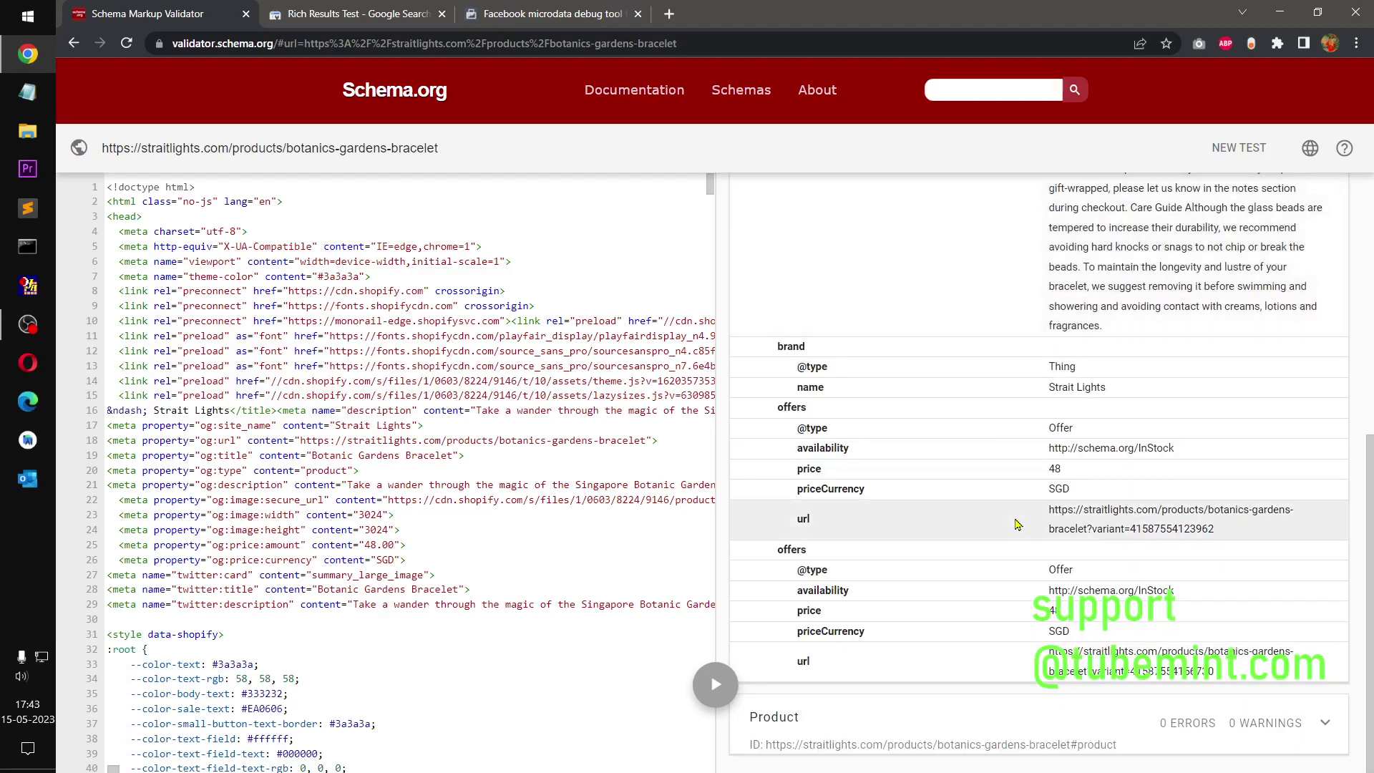
scroll(930, 523, up, 6)
click(752, 209)
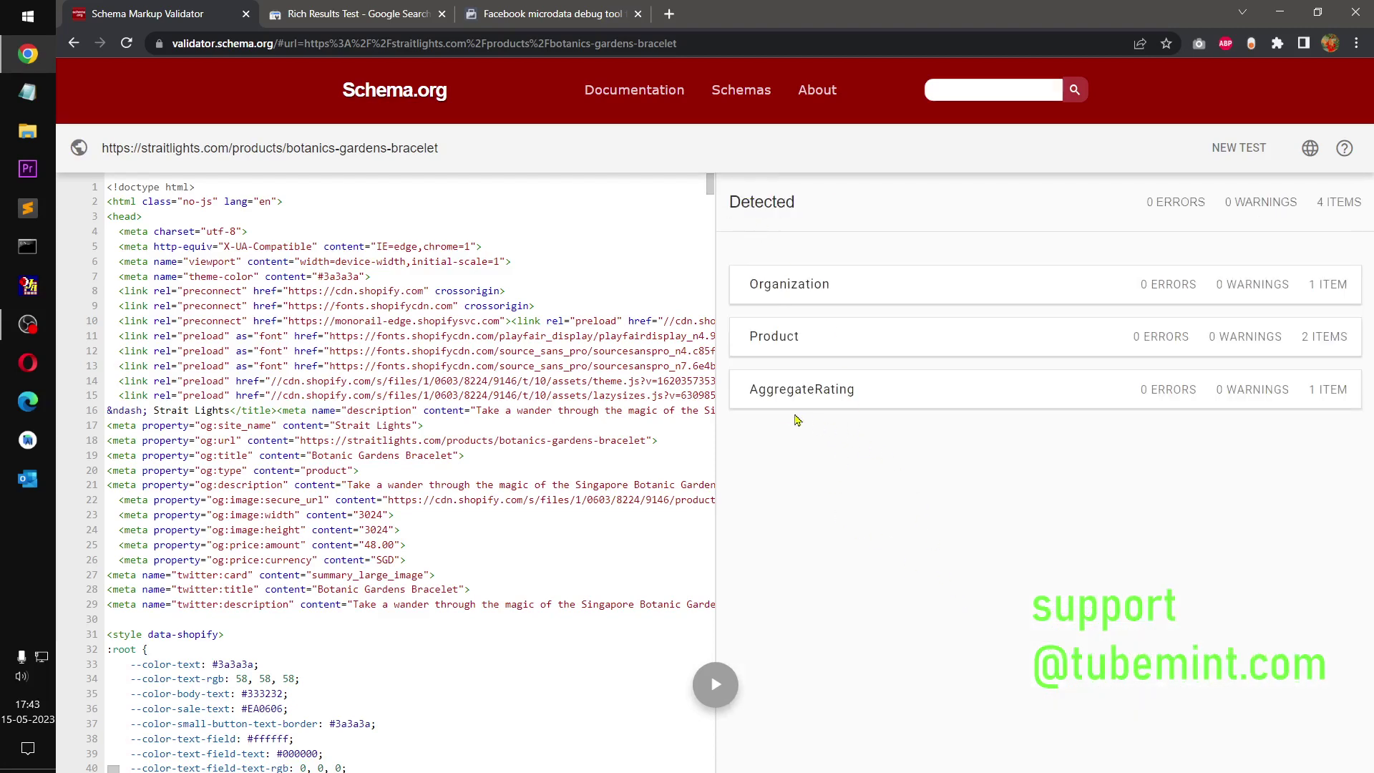
- Inspect the detected AggregateRating and Organization items, and look through the bracelet page's source code
click(764, 390)
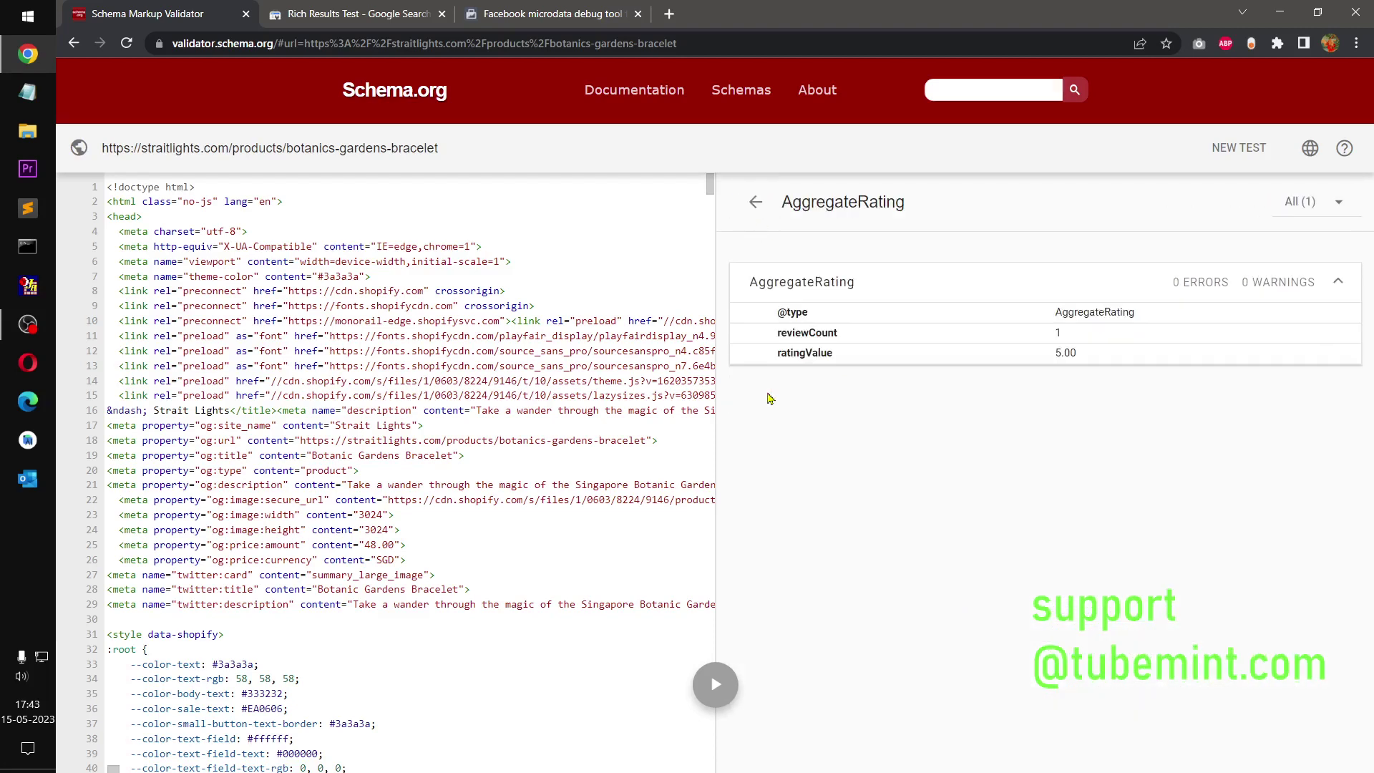
click(752, 204)
click(791, 283)
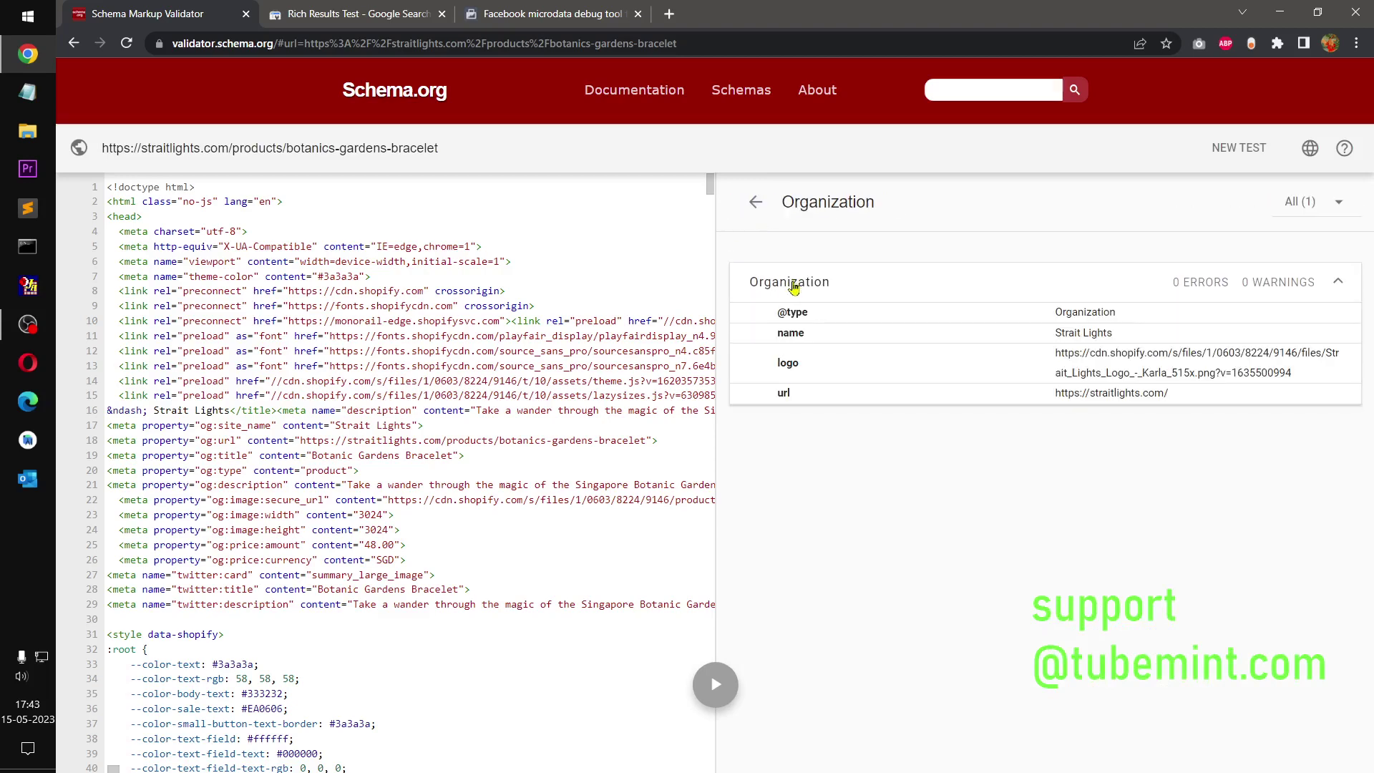
click(764, 195)
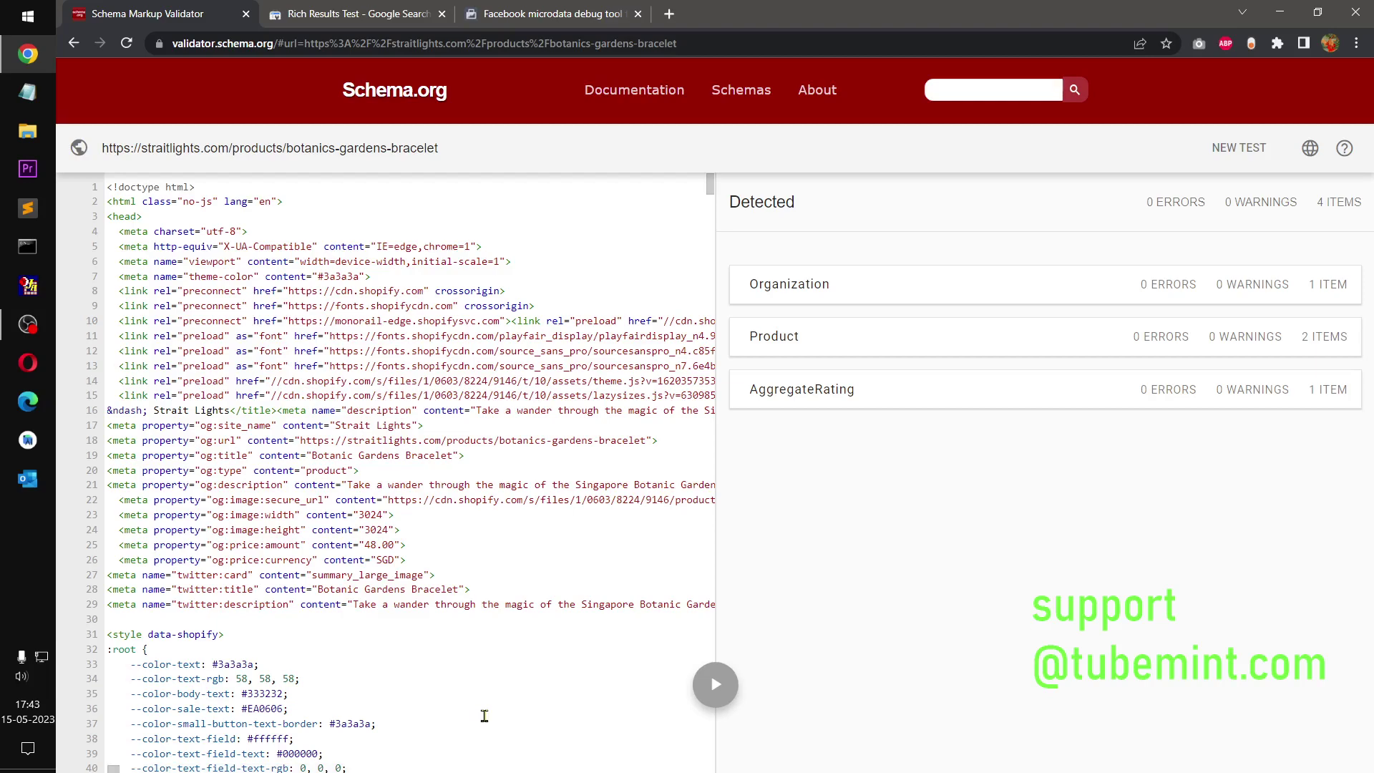
scroll(484, 716, down, 20)
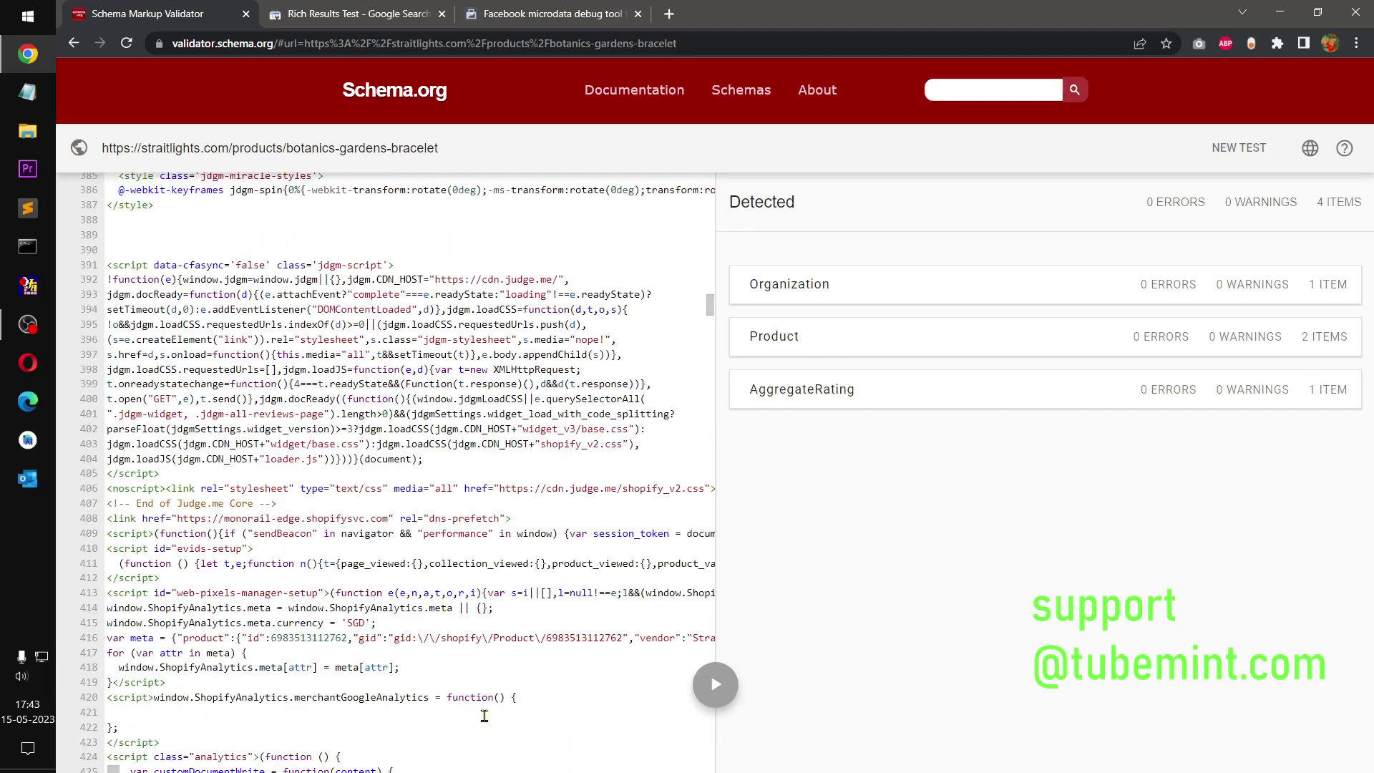
scroll(484, 715, down, 20)
- Review the OpenGraph and JSON-LD previews and the warnings in the Facebook microdata results for the bracelet page
click(365, 13)
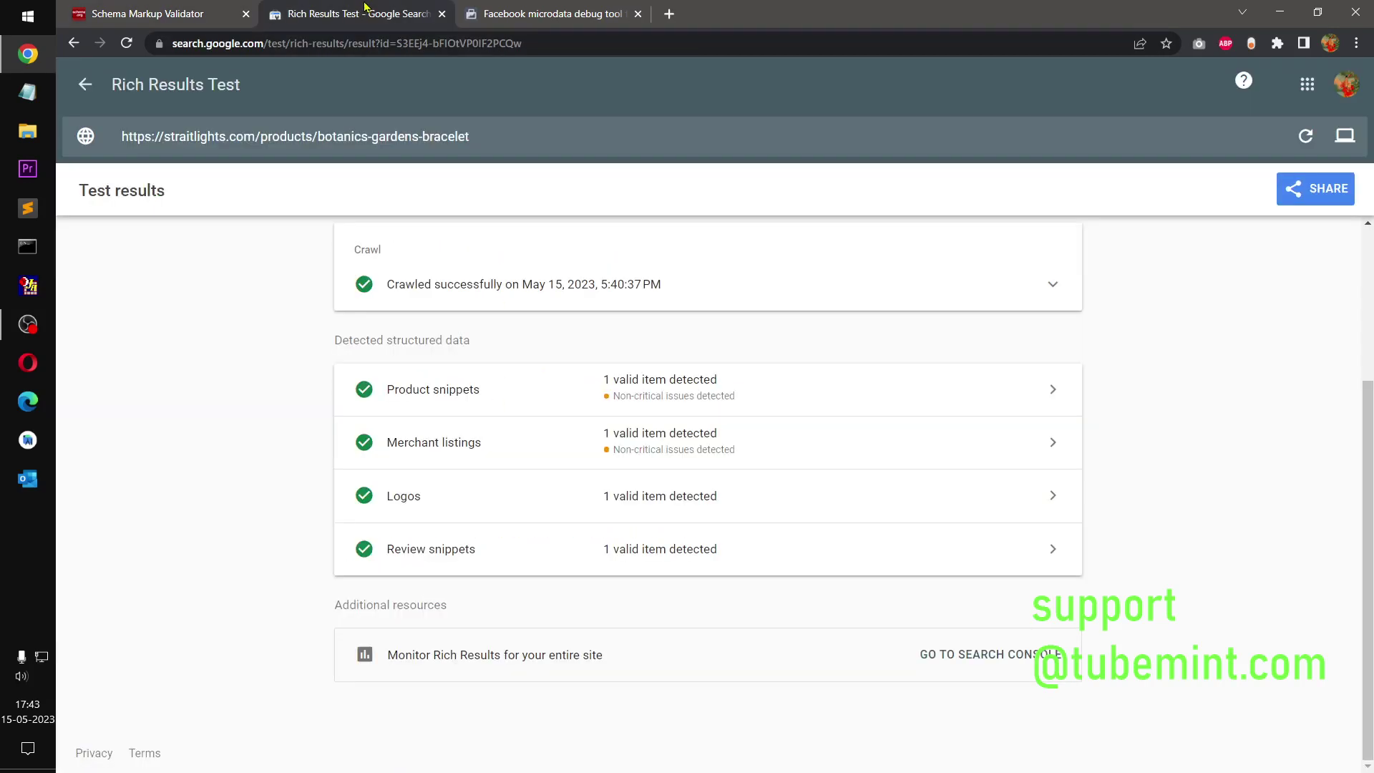
click(546, 13)
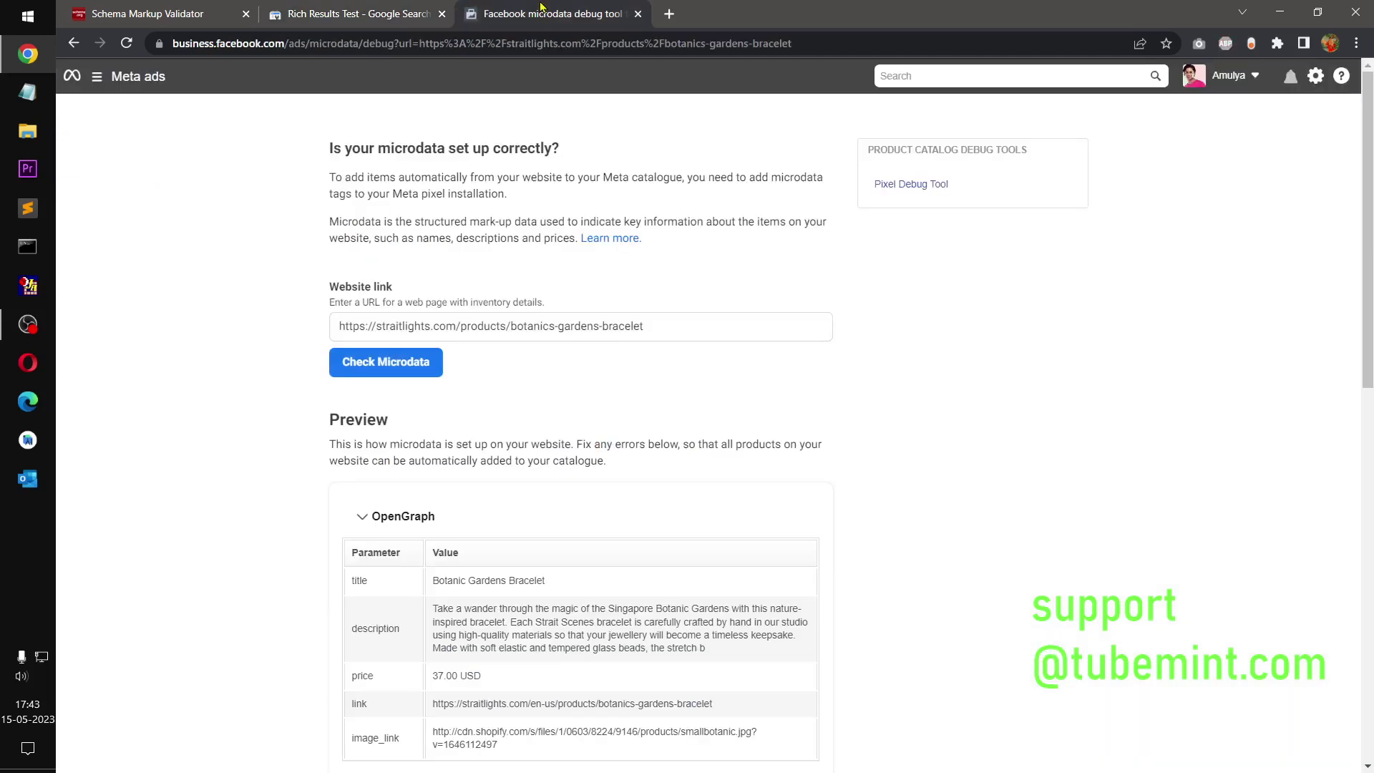
scroll(583, 463, down, 10)
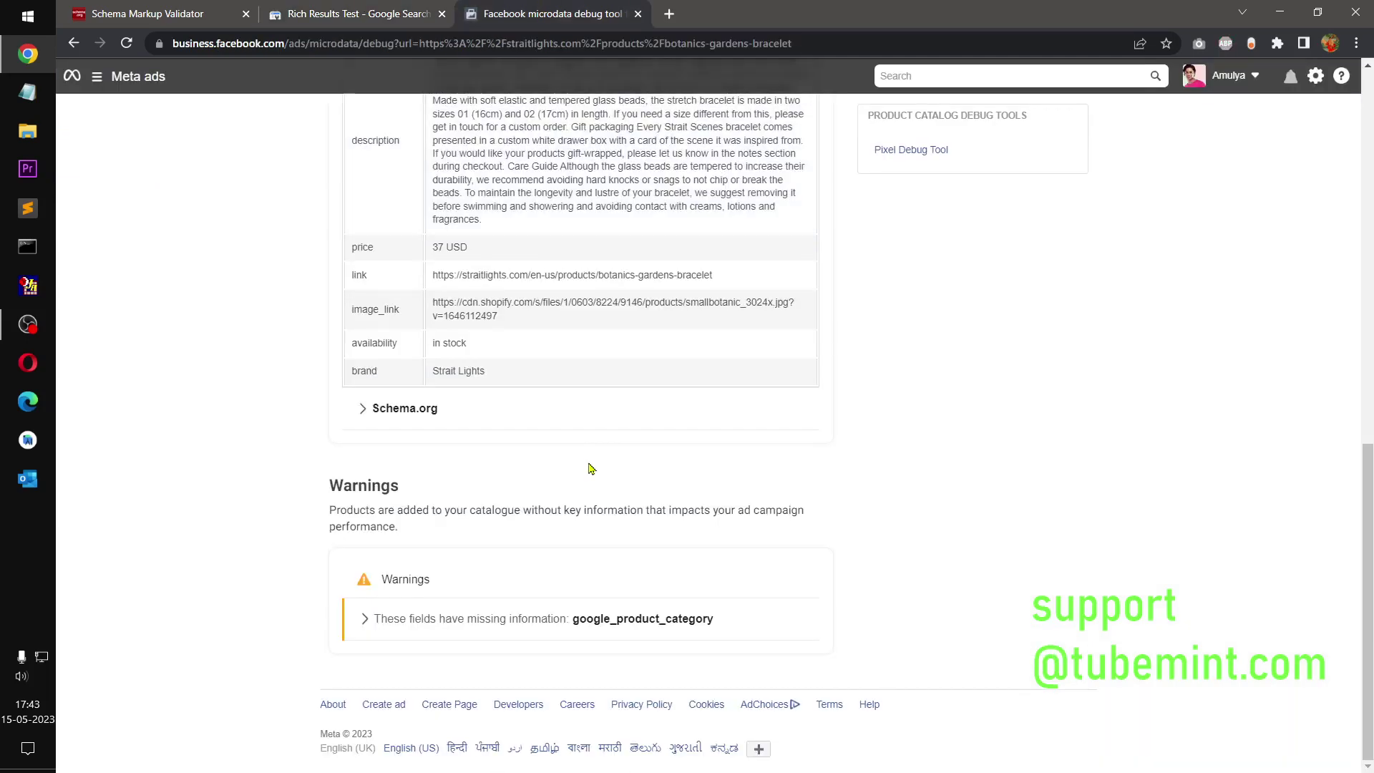
scroll(591, 468, up, 10)
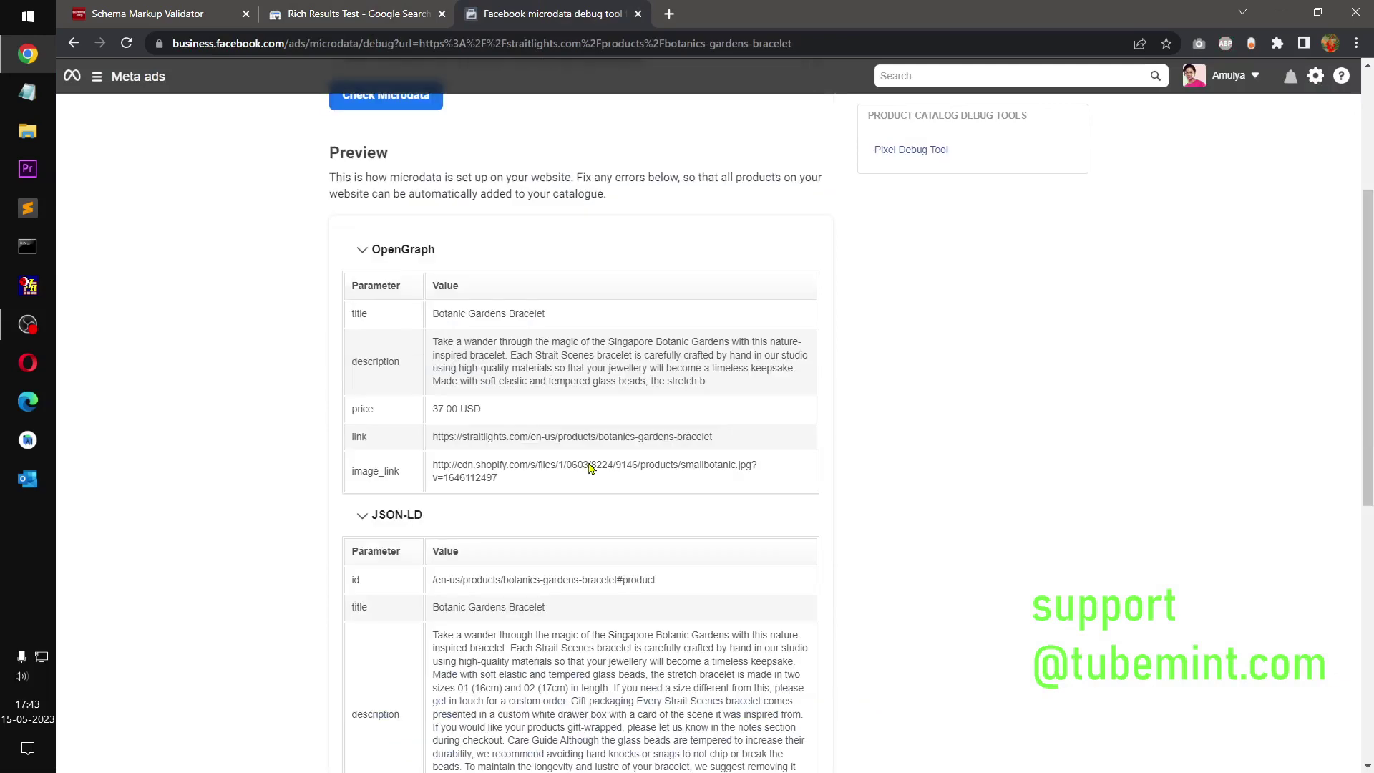
click(369, 515)
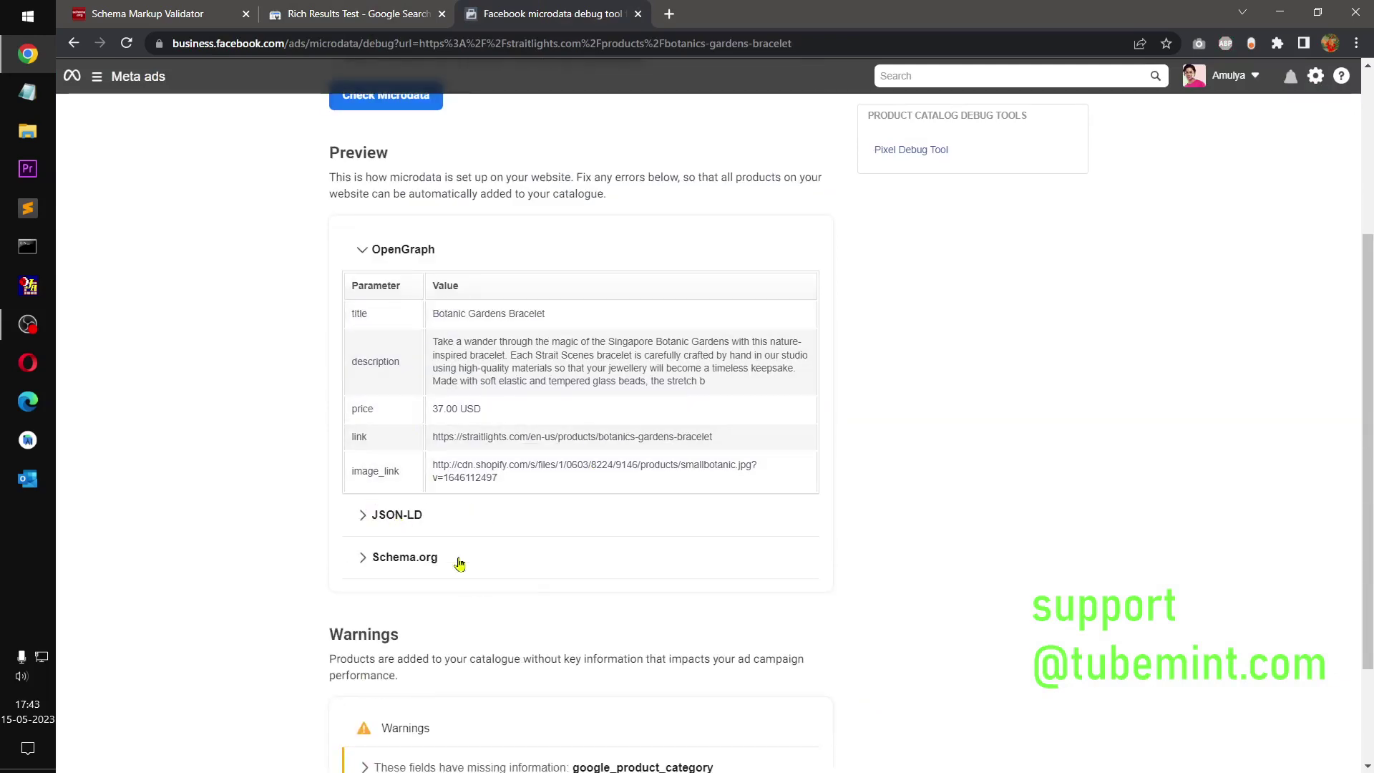
click(356, 516)
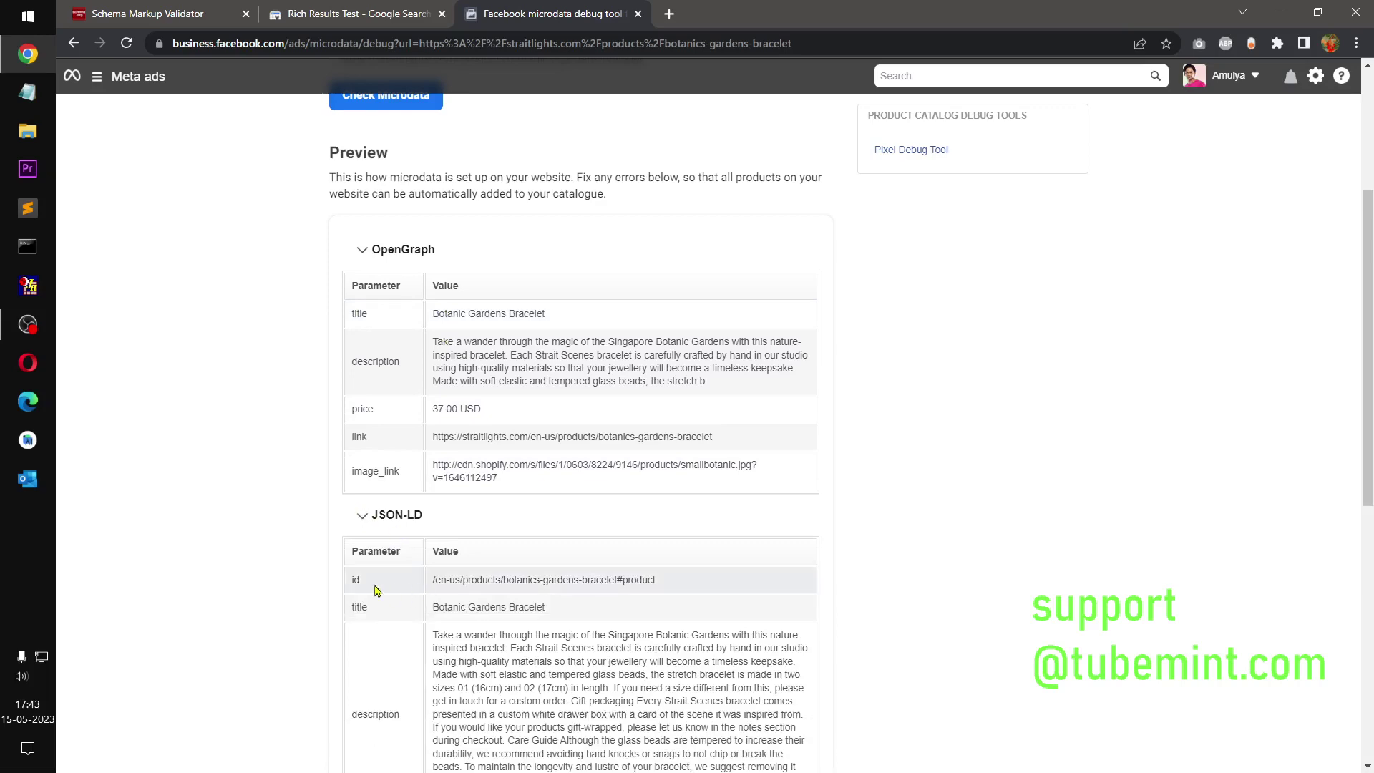
scroll(699, 606, down, 8)
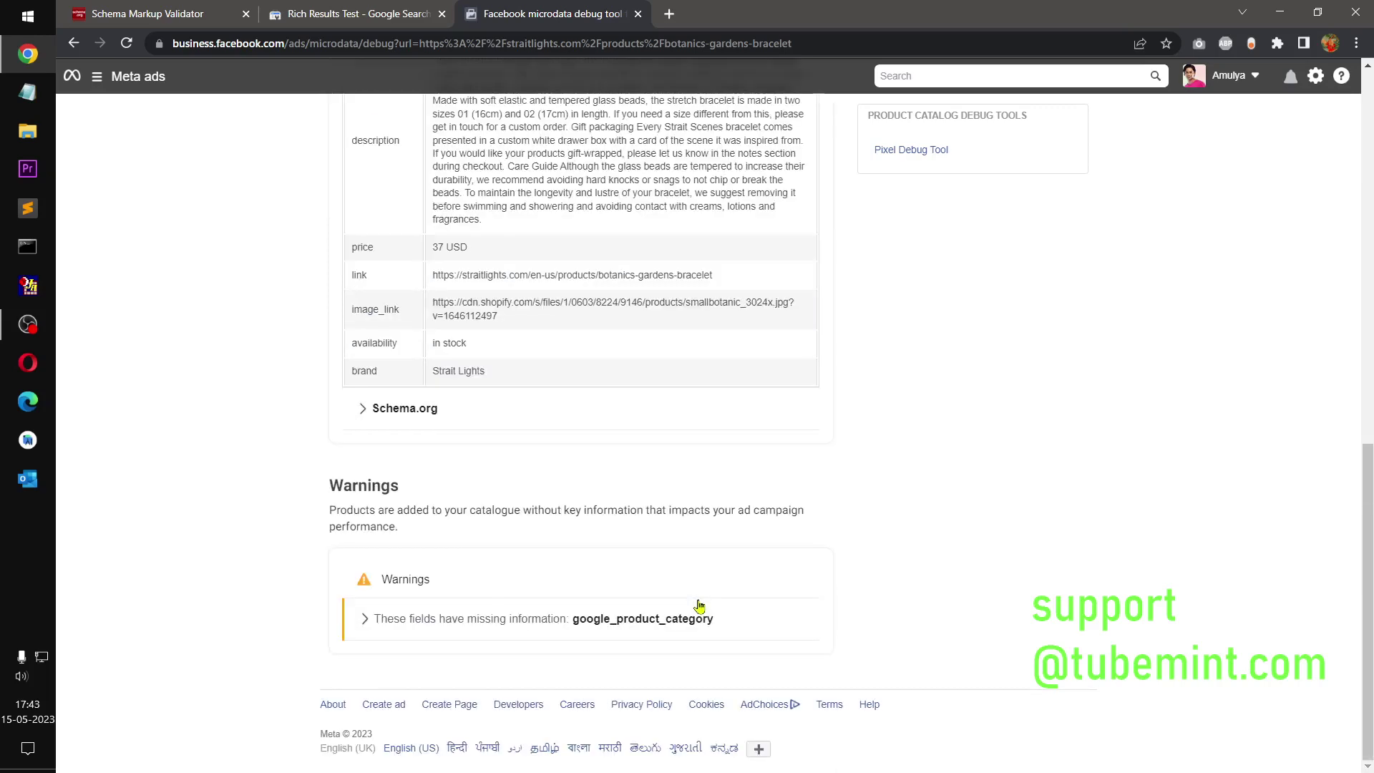
scroll(699, 606, up, 8)
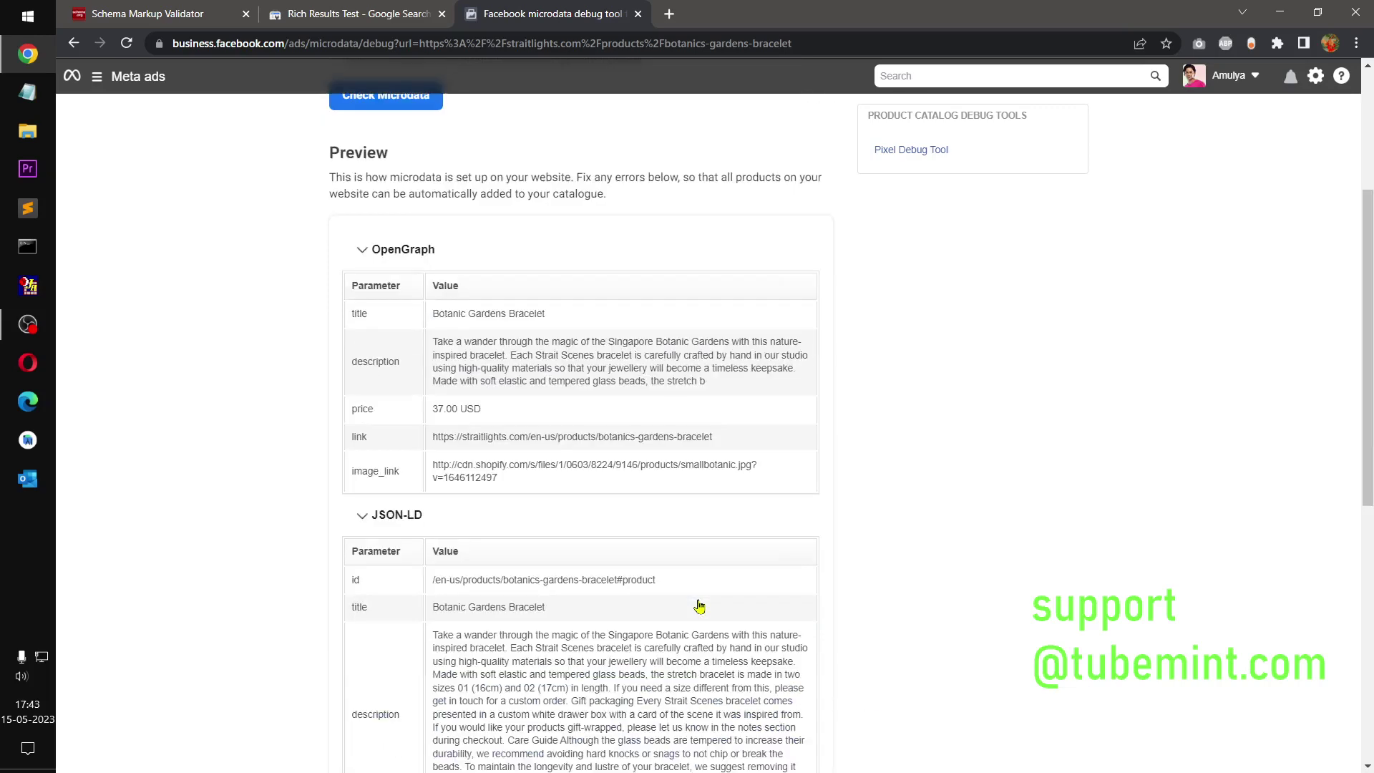
- Check the Schema.org preview's parameters, and collapse the JSON-LD, Schema.org and OpenGraph previews
click(363, 515)
click(362, 572)
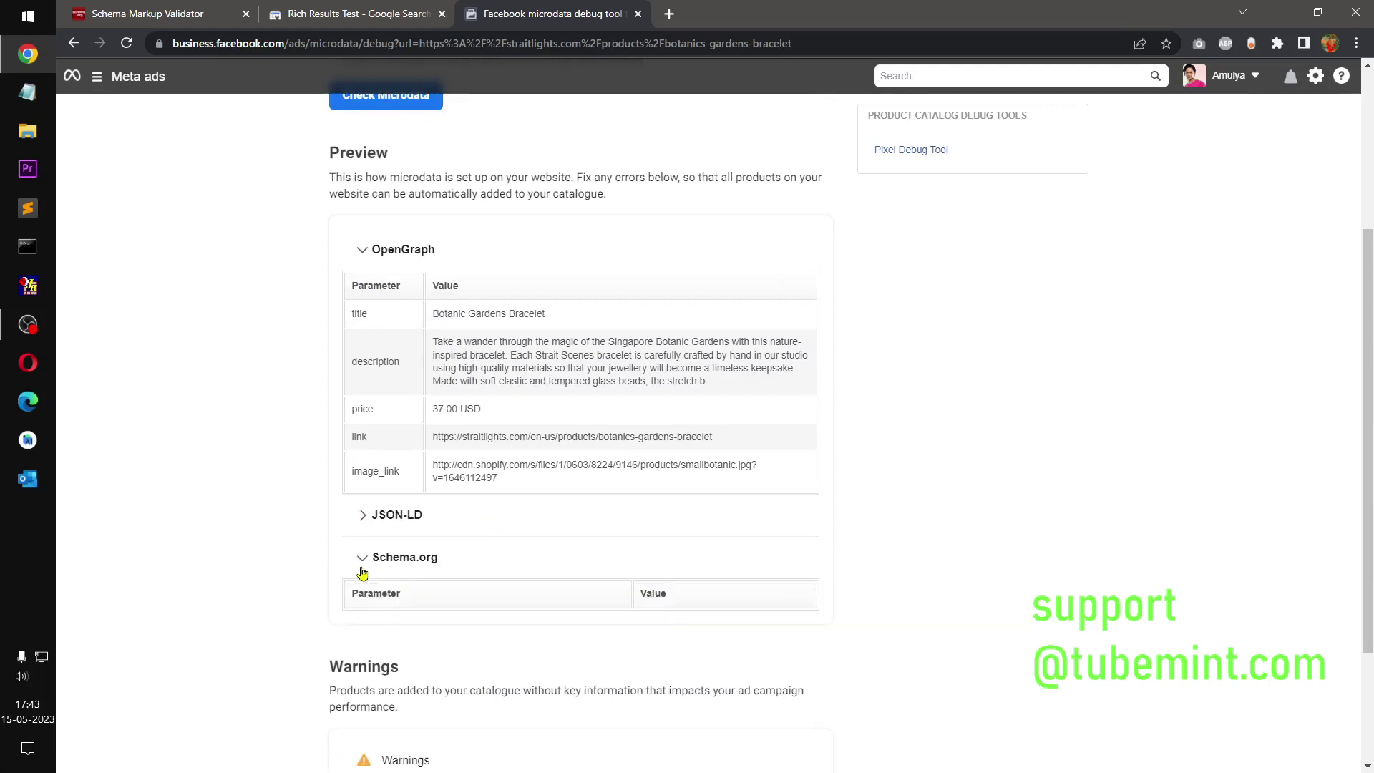
click(362, 562)
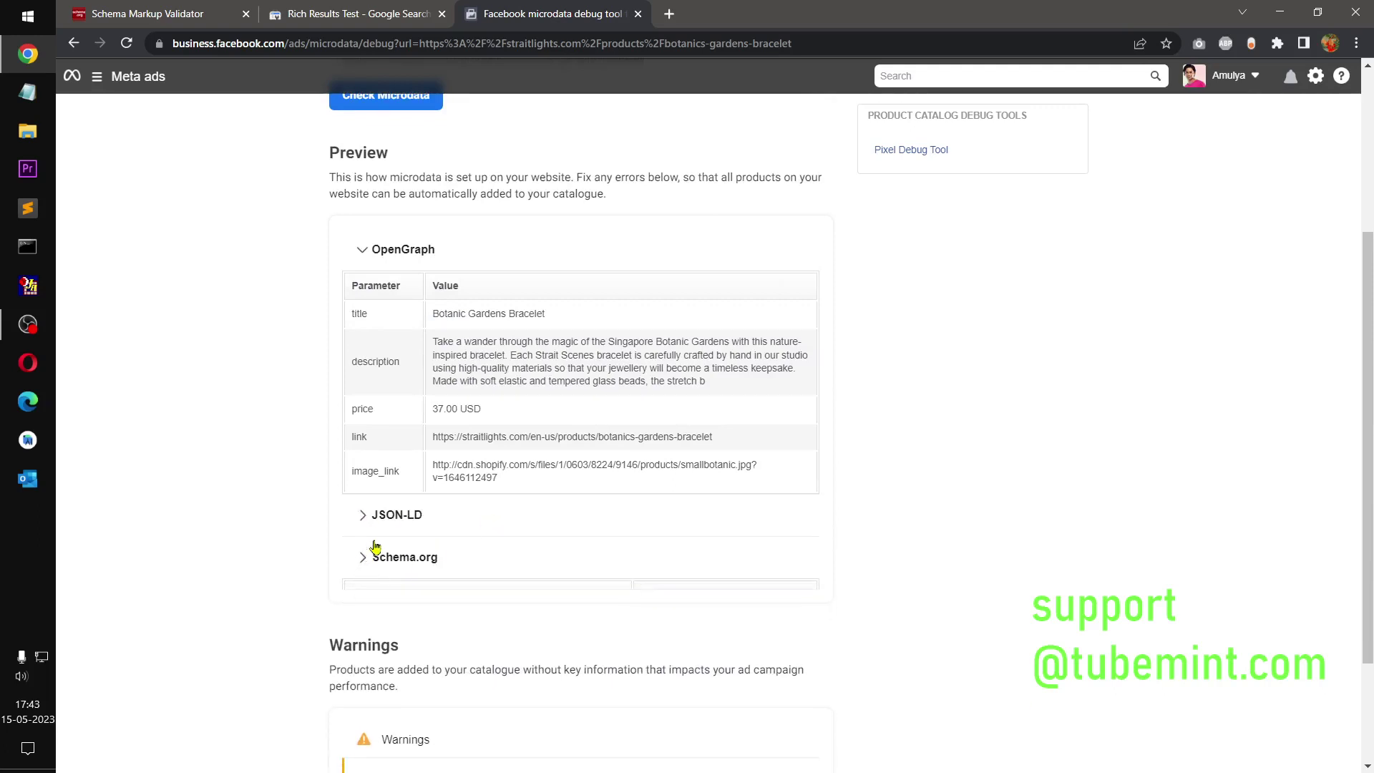
click(362, 250)
scroll(502, 330, up, 3)
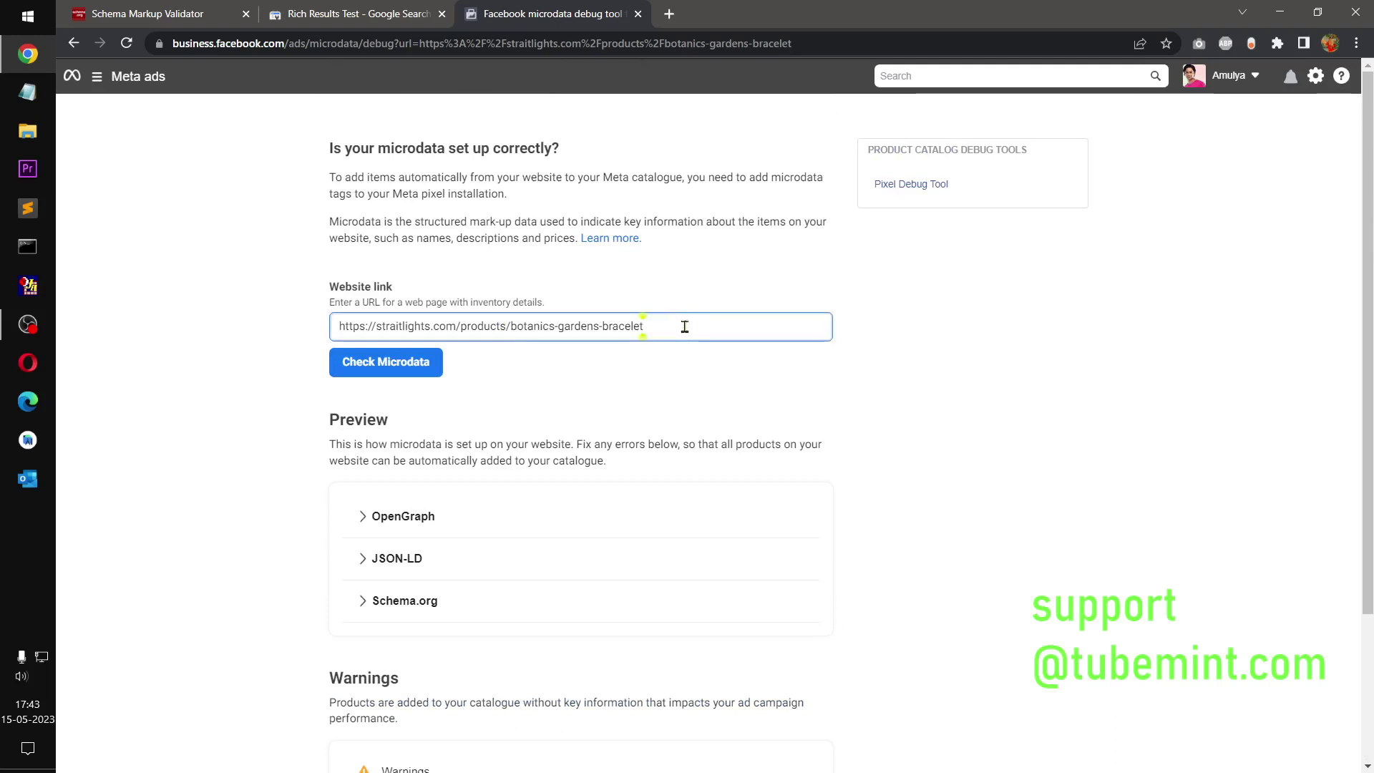
drag(681, 322, 399, 343)
click(402, 13)
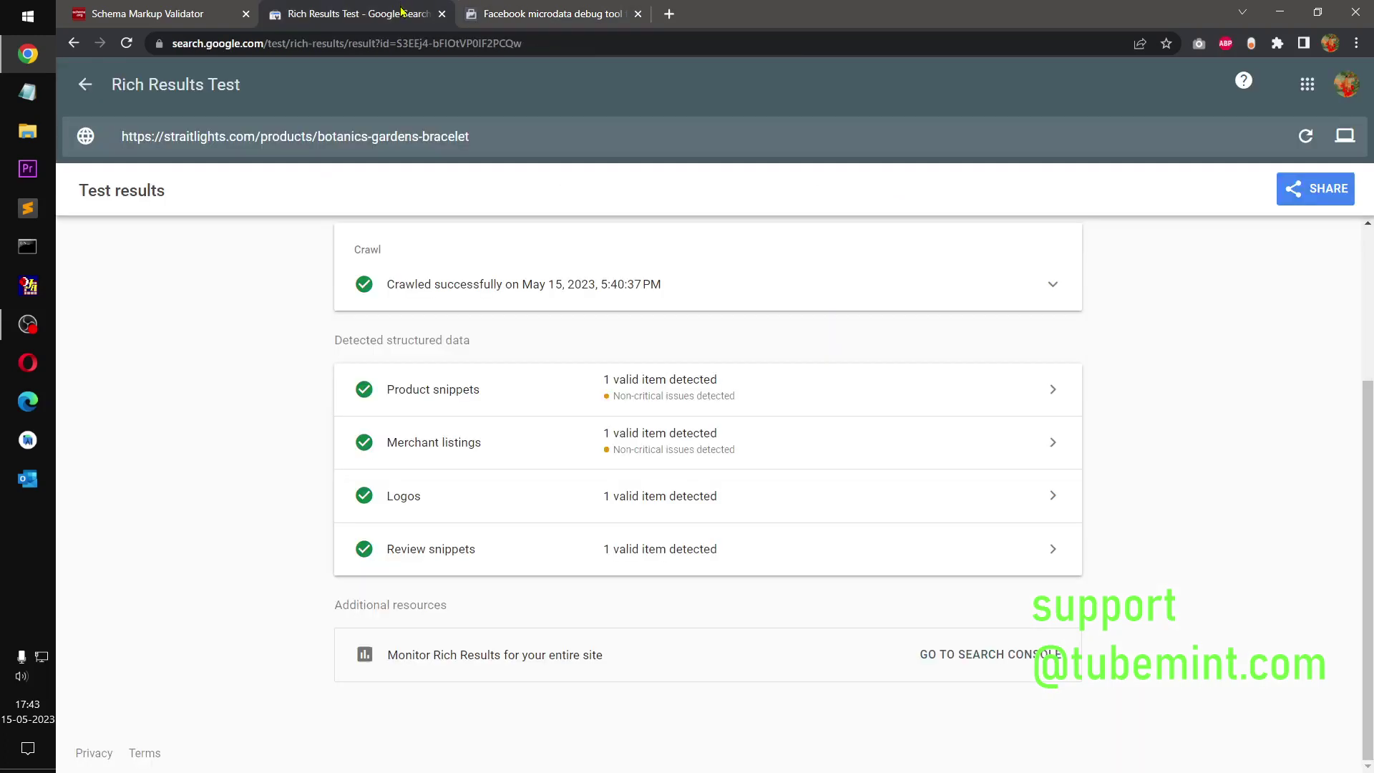
click(552, 13)
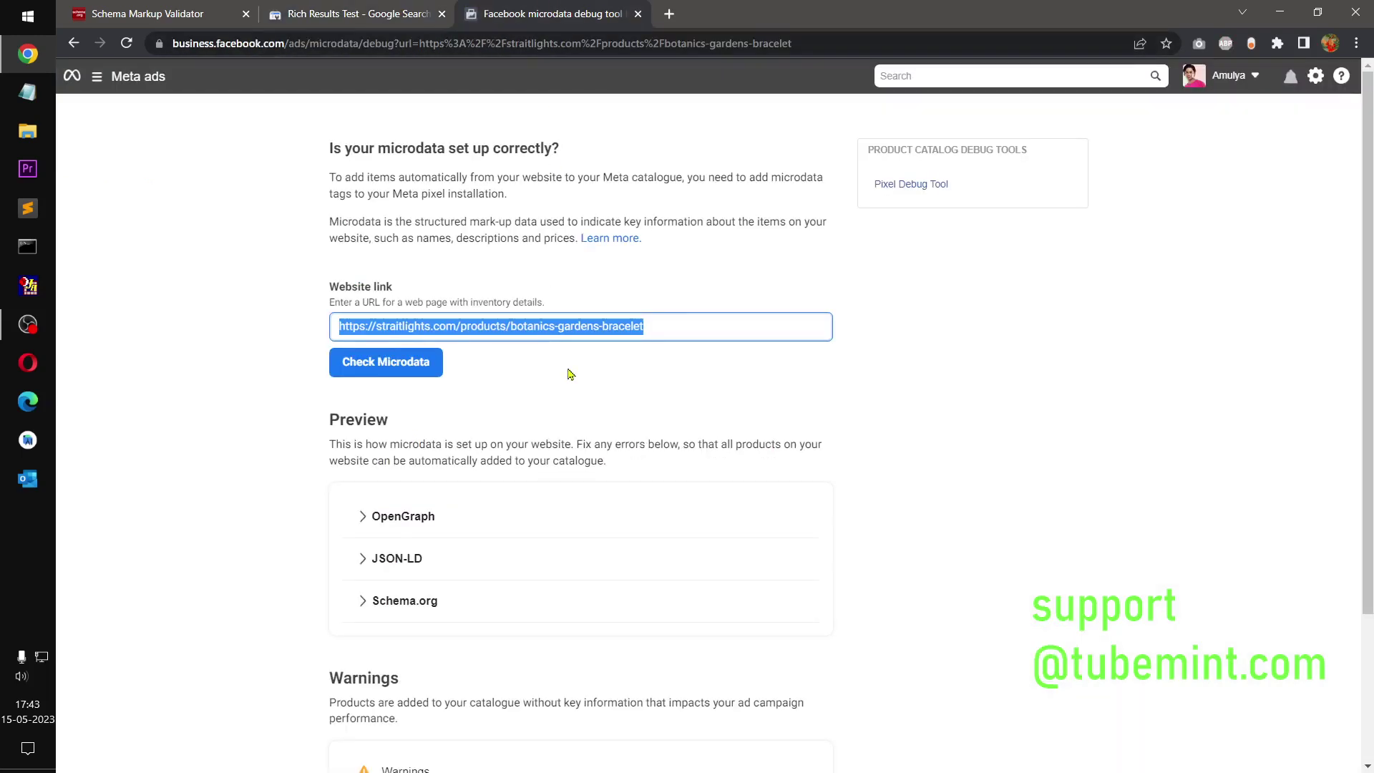
key(super+v)
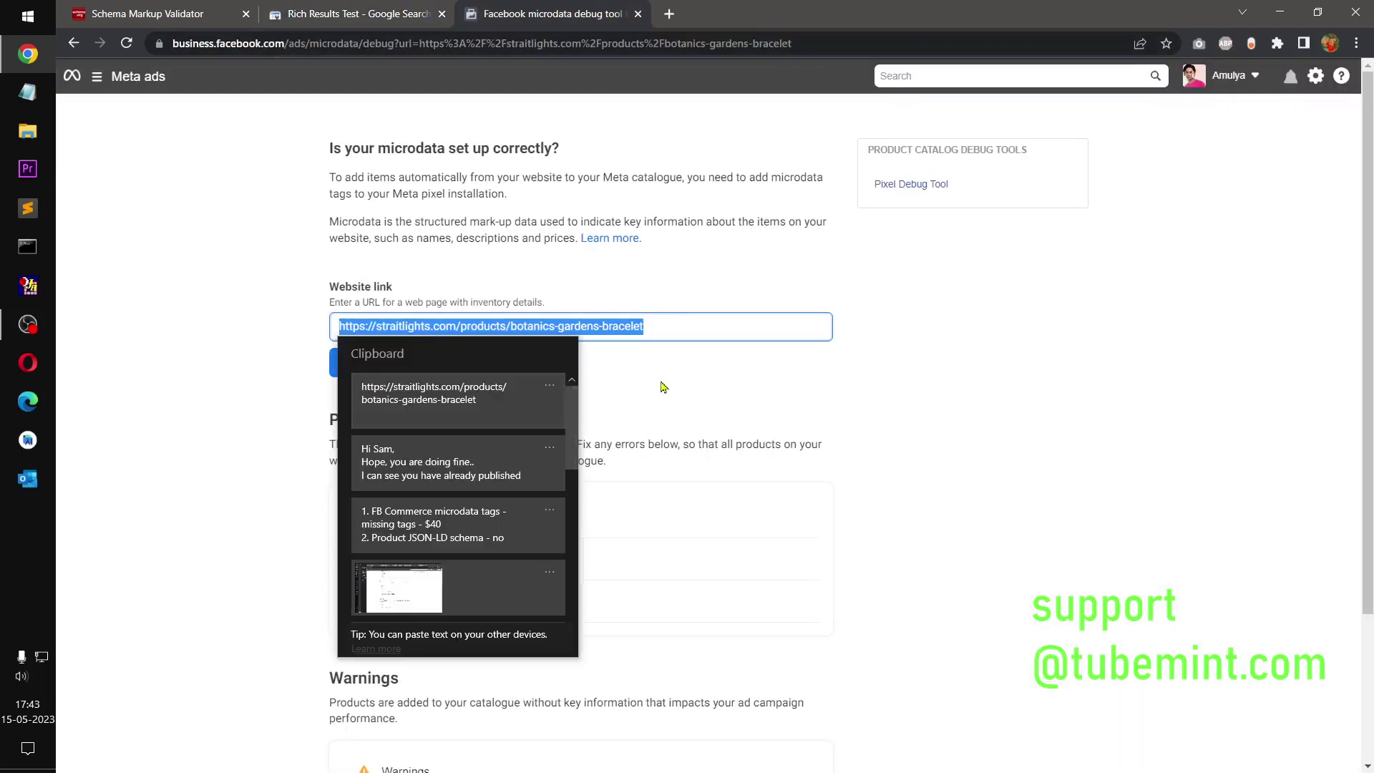
drag(573, 423, 580, 505)
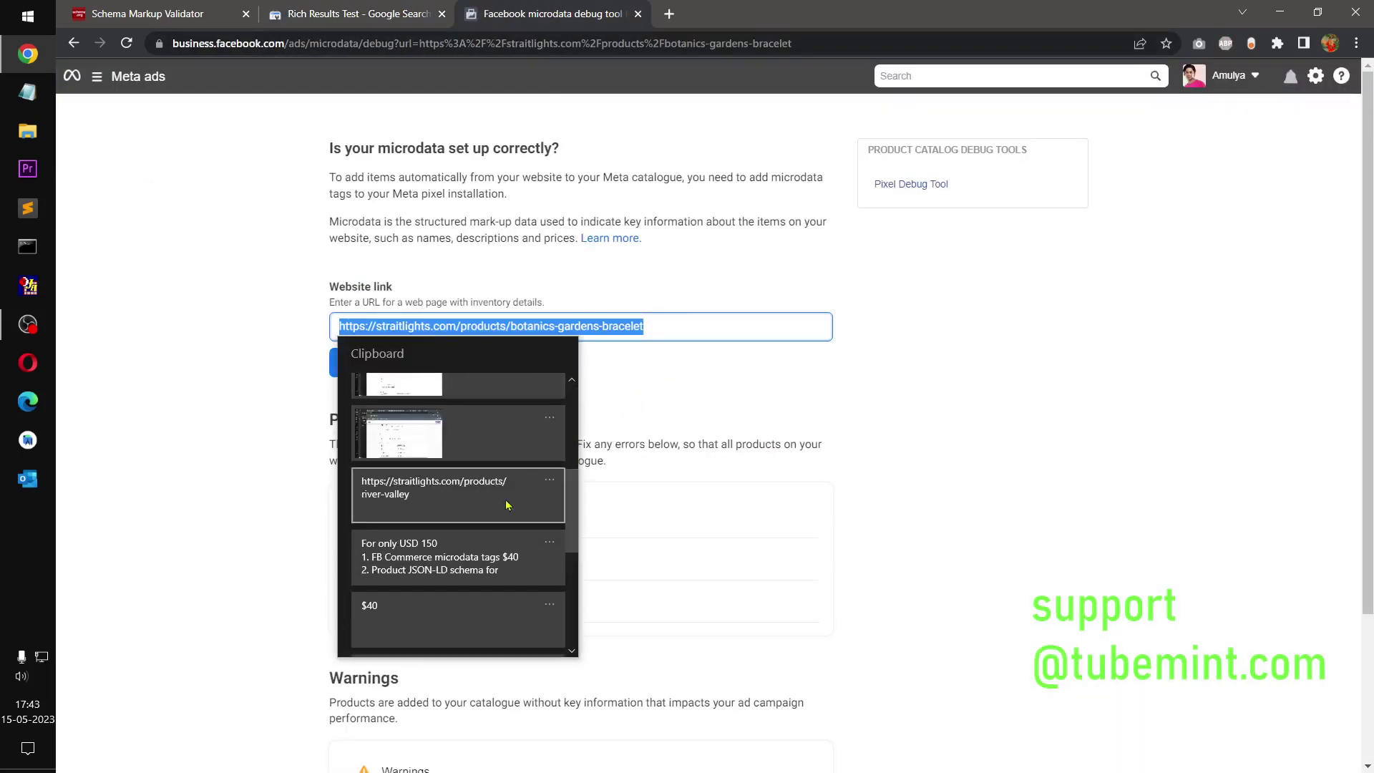
click(480, 505)
click(401, 363)
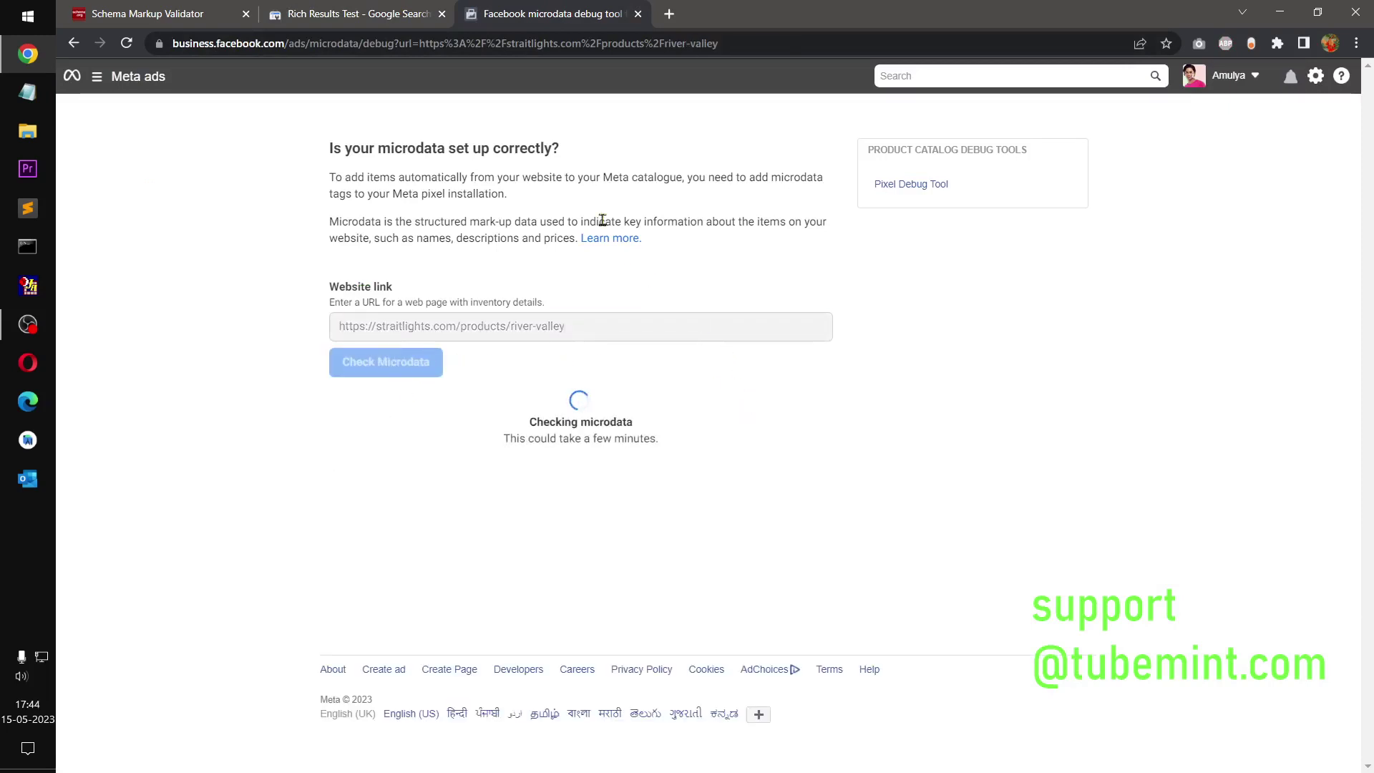
- Close the Rich Results Test page and return to the Schema Markup Validator results for the bracelet page
mouse_move(408, 7)
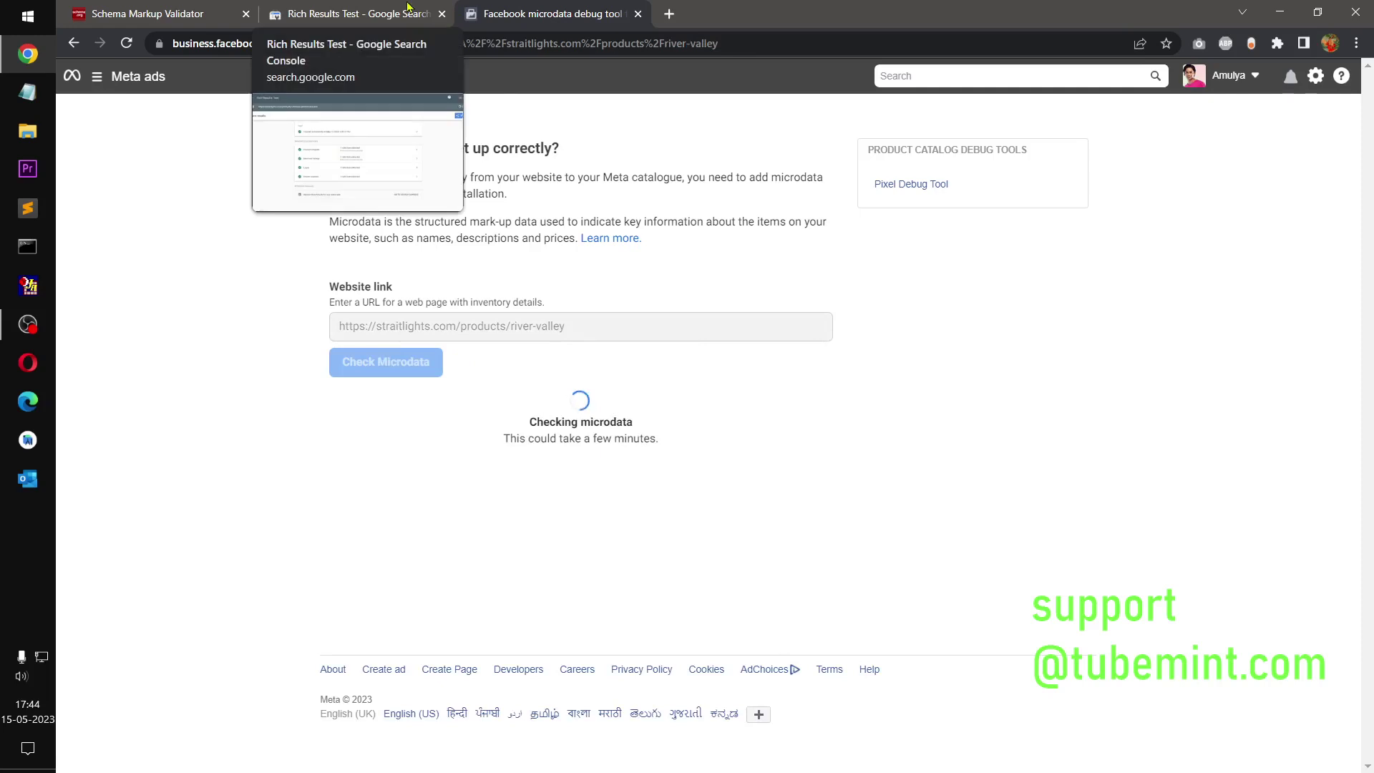
click(406, 7)
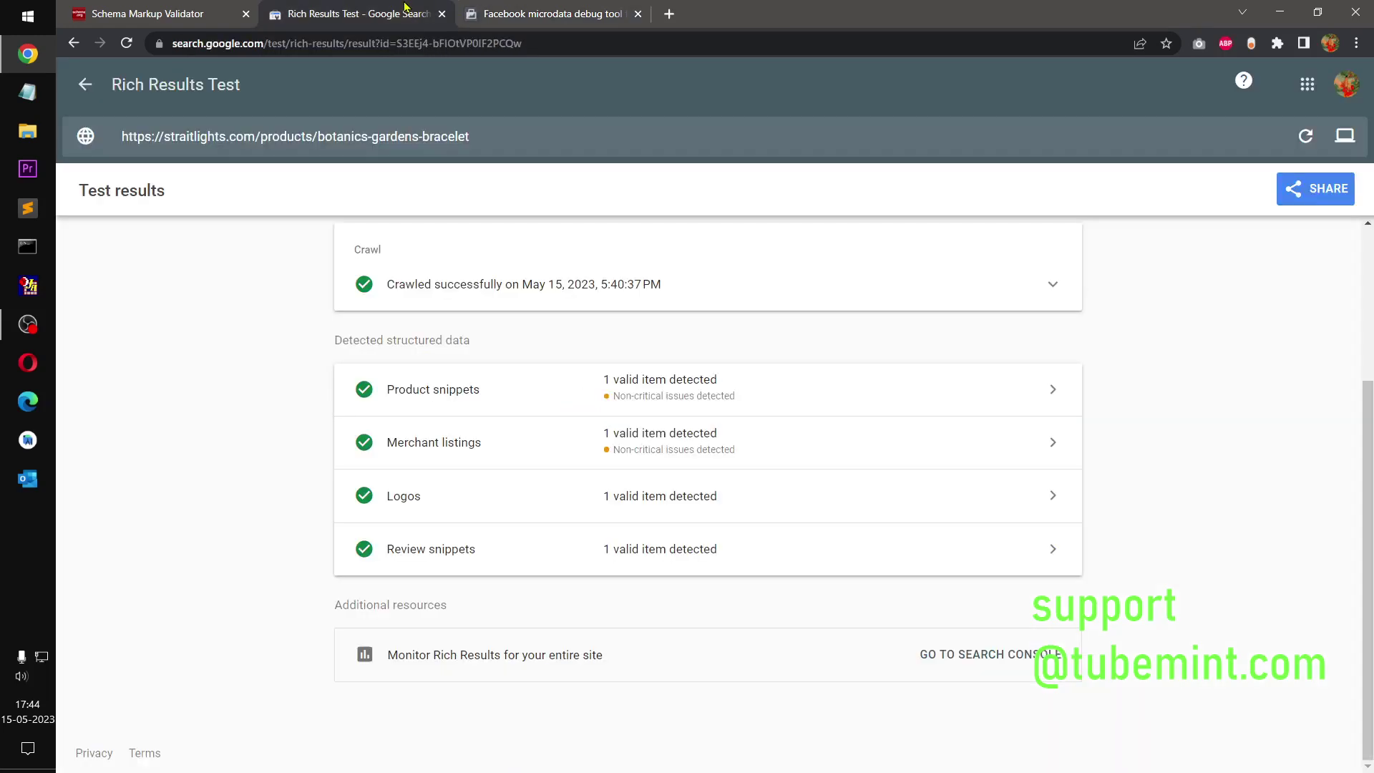
click(442, 14)
click(200, 10)
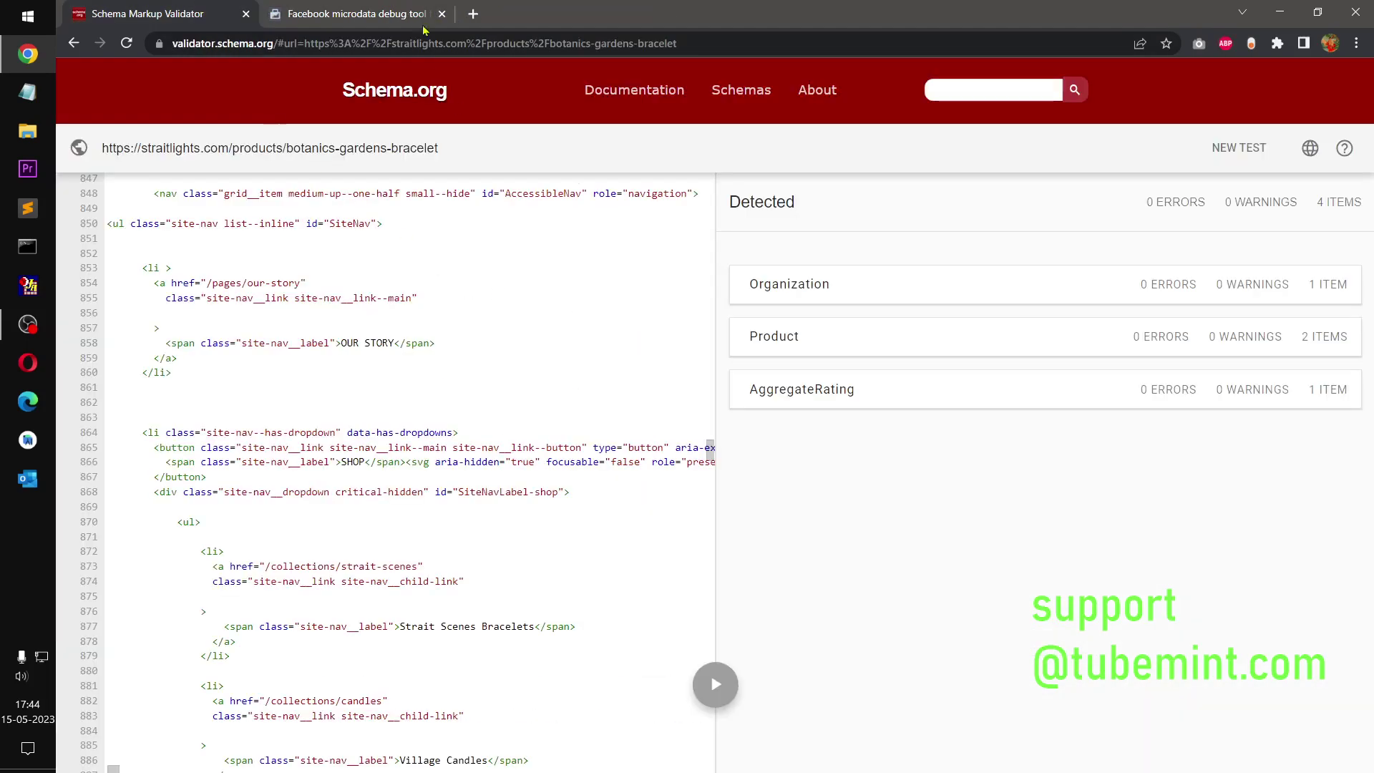
click(372, 7)
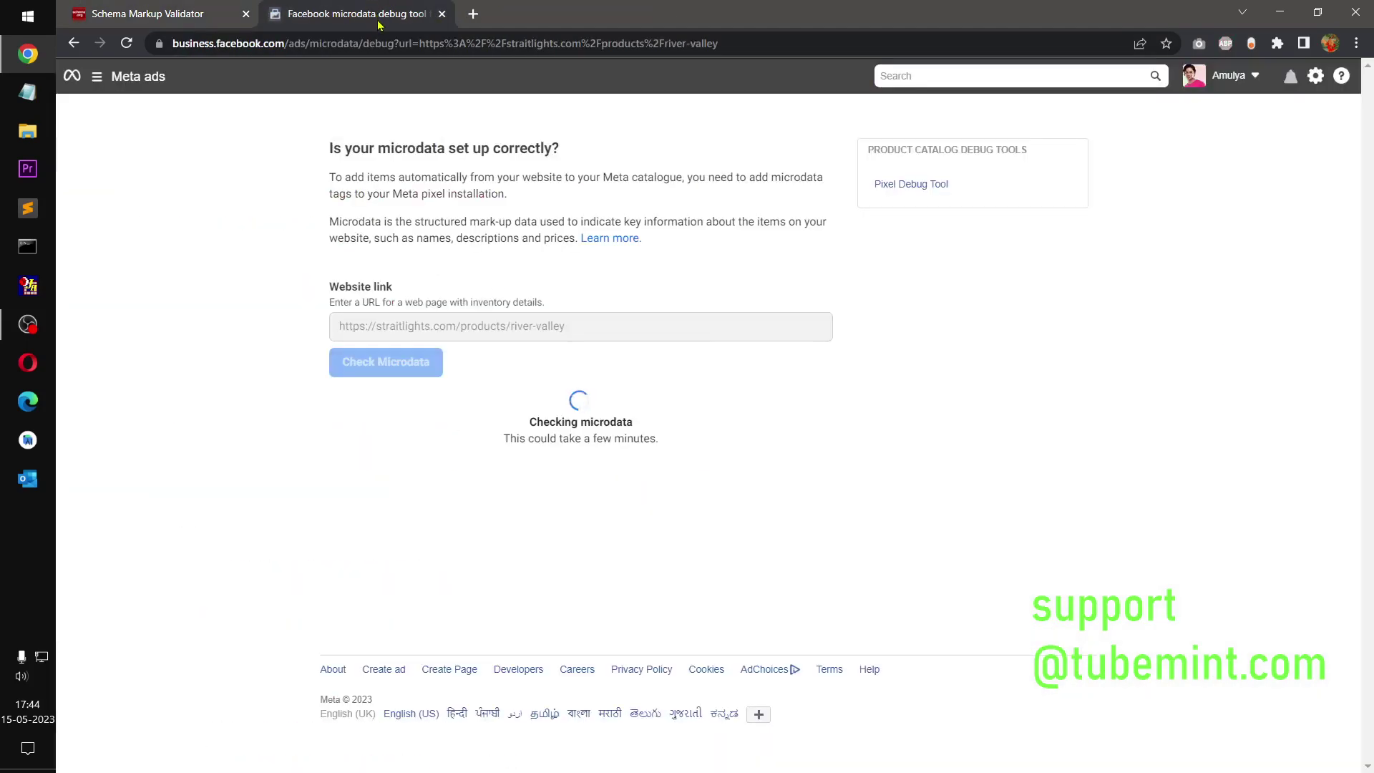
click(236, 7)
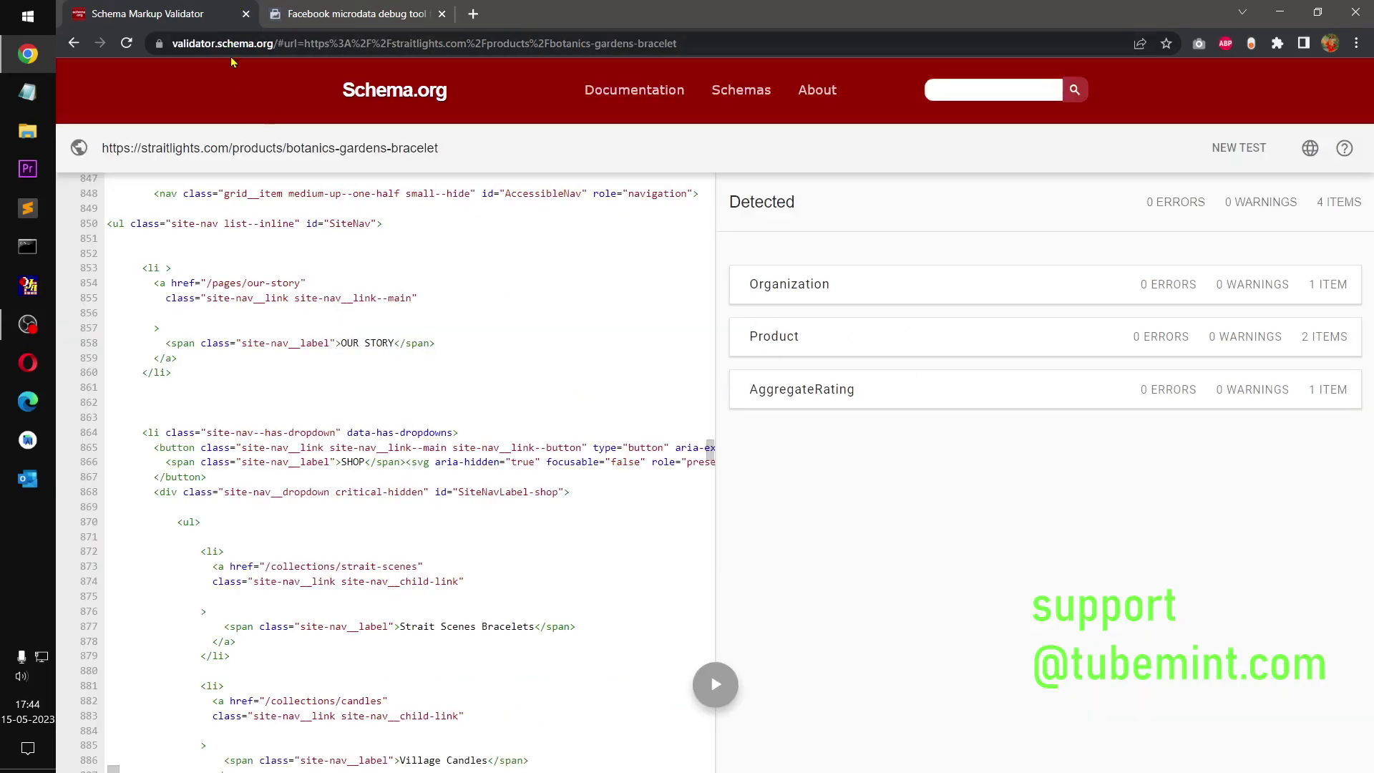
- Reopen the closed Rich Results Test page and review the structured data detected for the bracelet page
key(ctrl+shift+t)
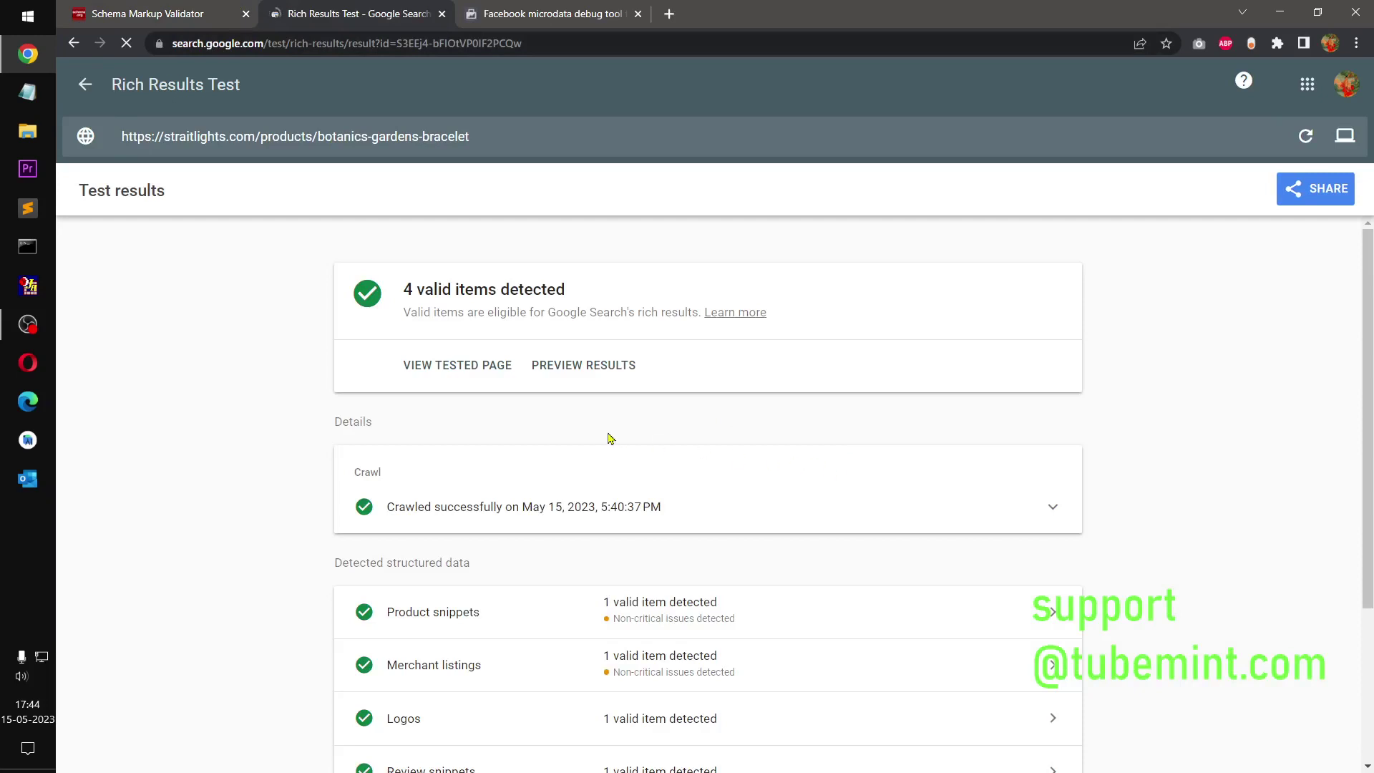
scroll(1372, 483, down, 3)
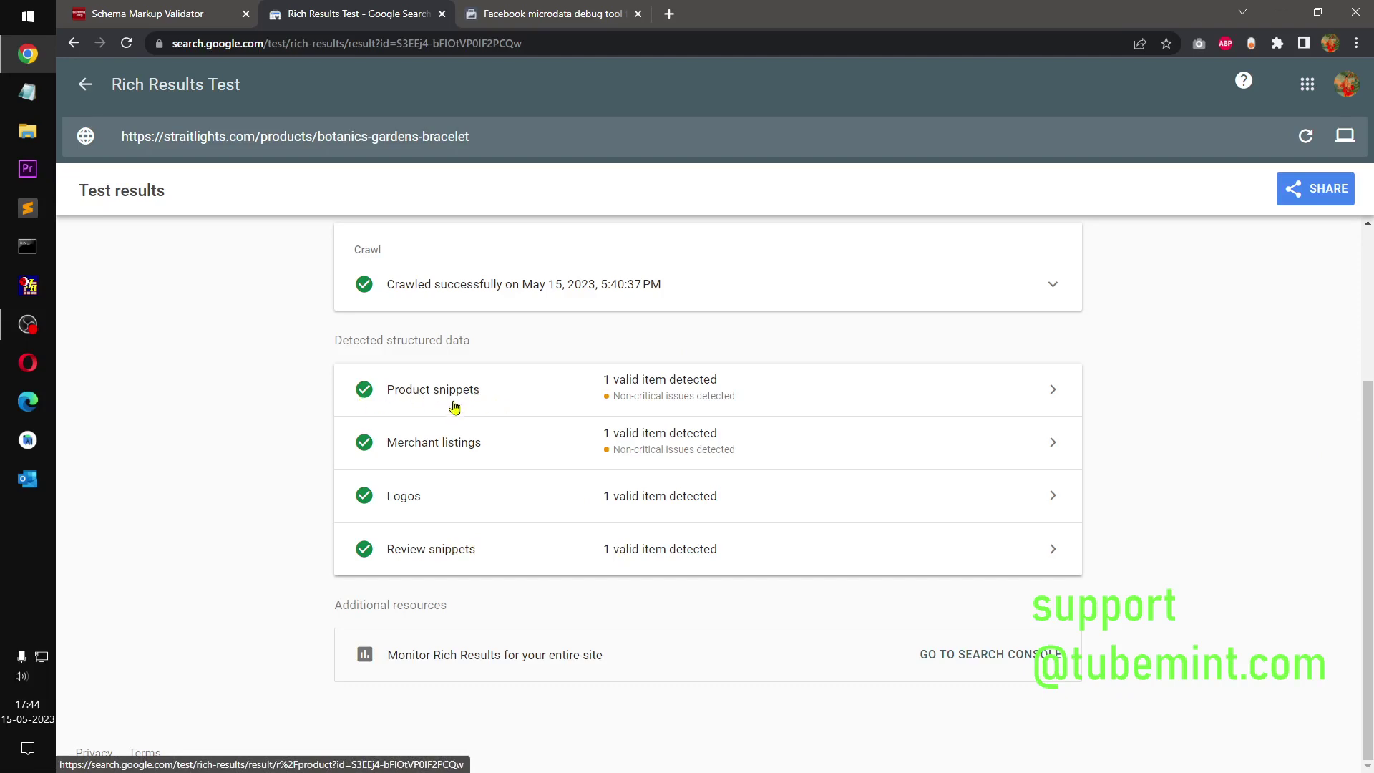
- Review the OpenGraph preview, errors and warnings in the Facebook microdata results for the River Valley page
click(549, 14)
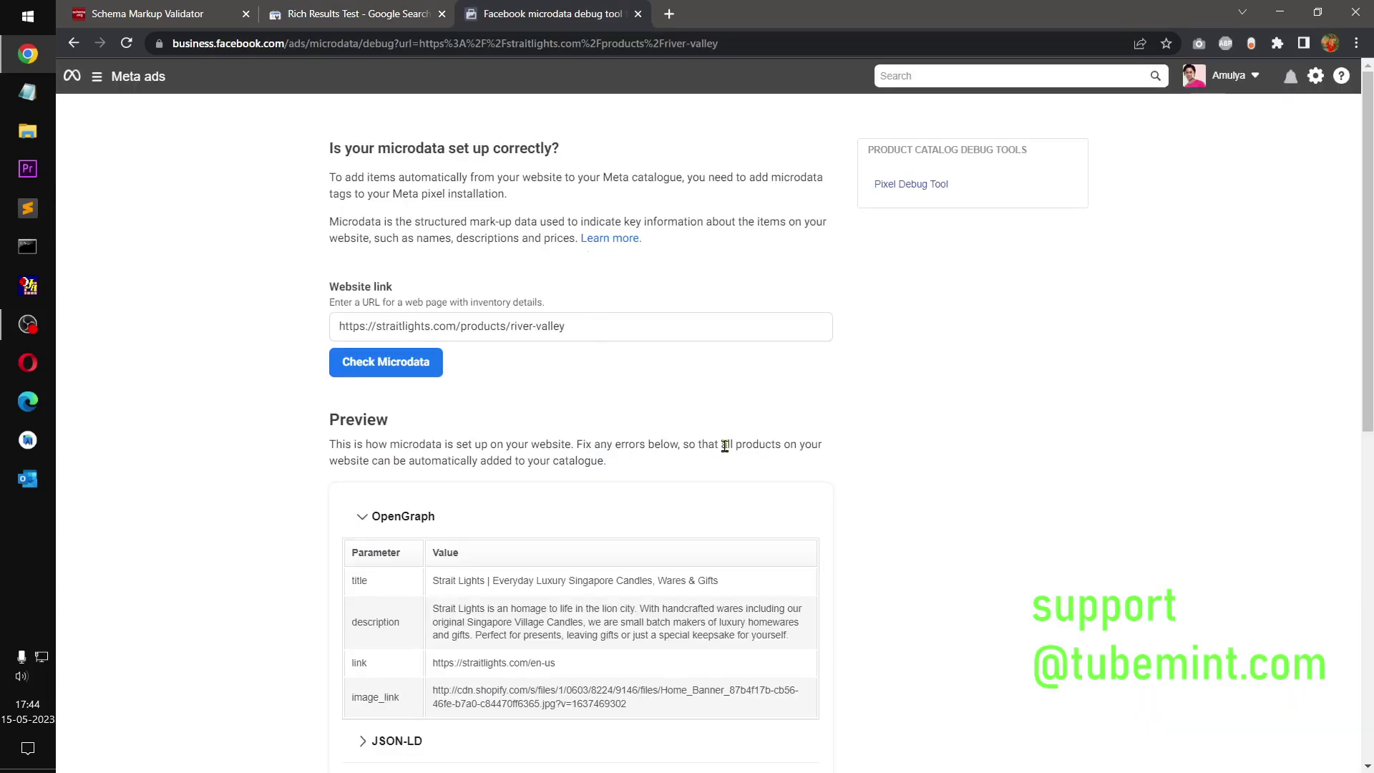
scroll(725, 445, down, 8)
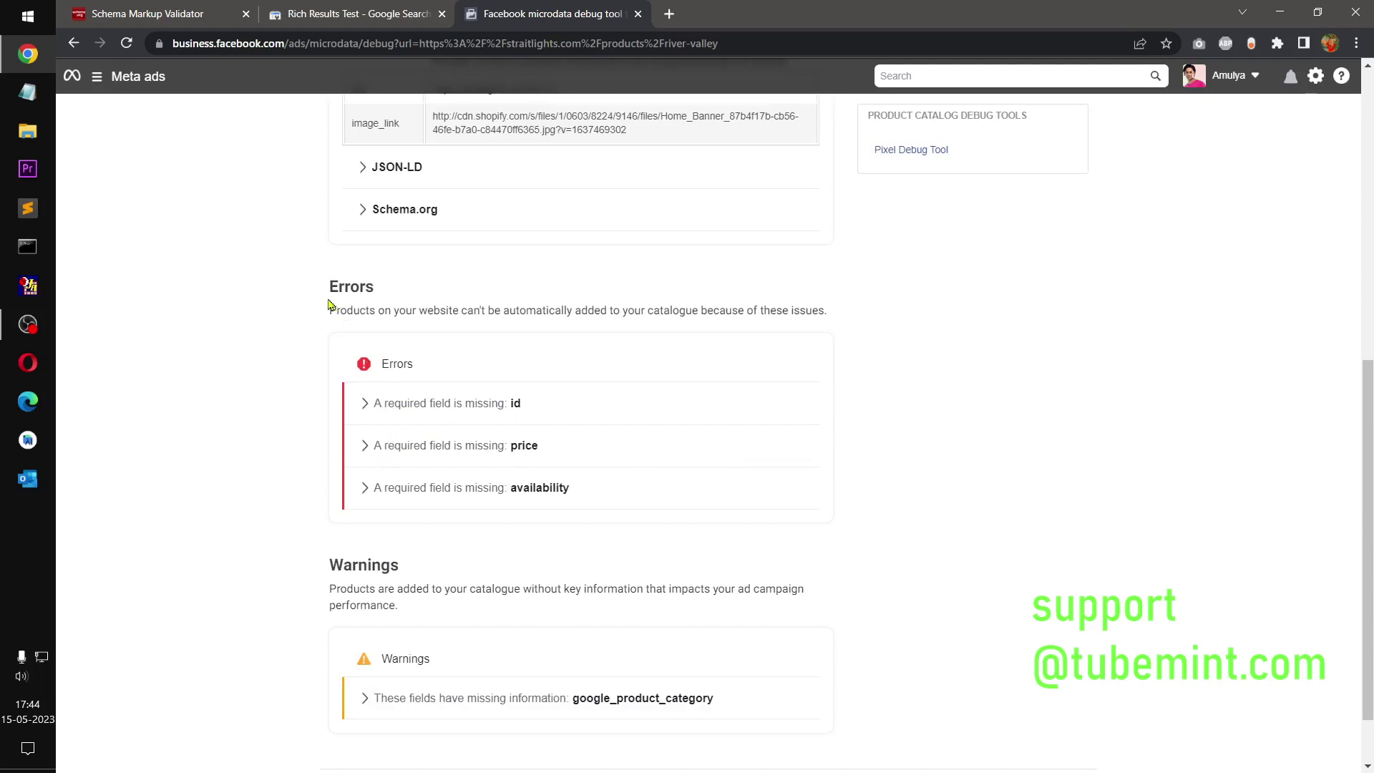
drag(327, 305, 806, 509)
click(1022, 520)
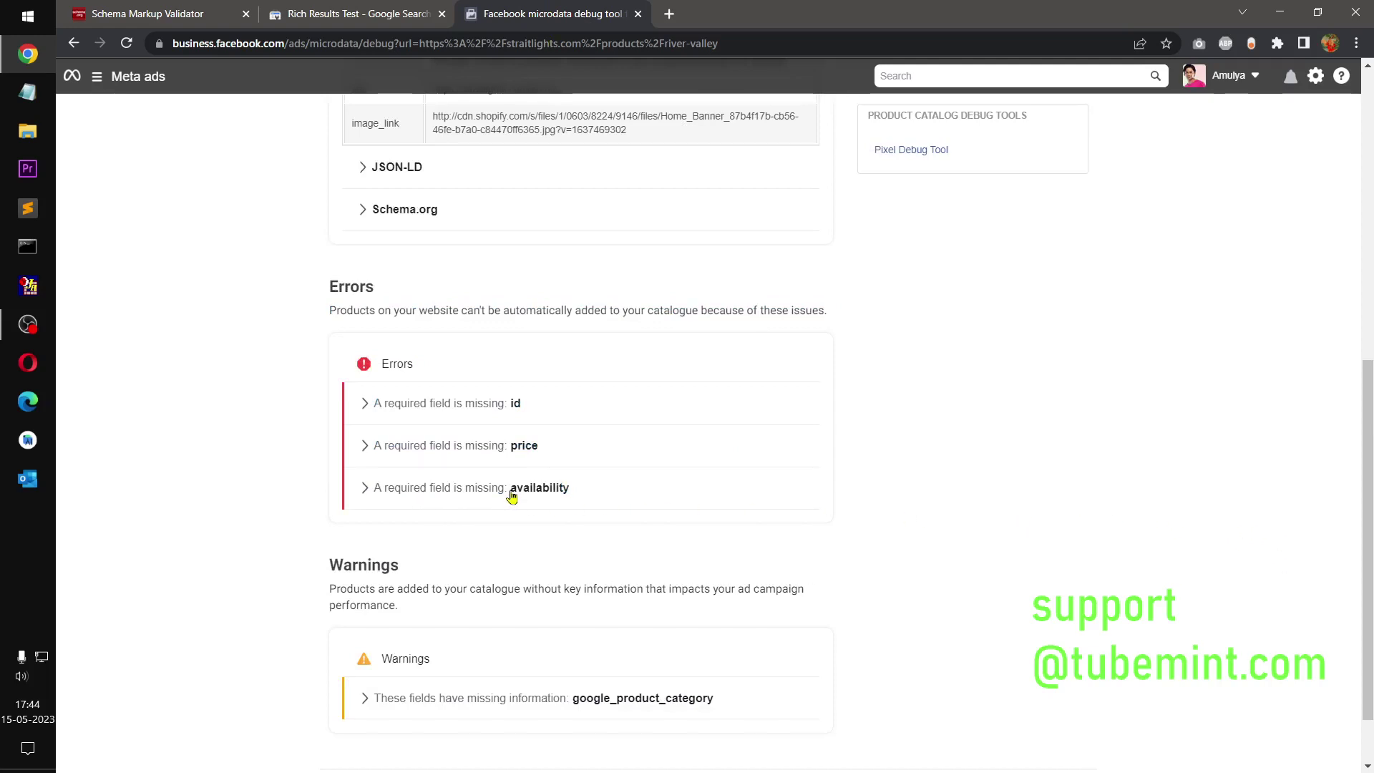
drag(1367, 533, 1371, 480)
drag(1371, 390, 1372, 160)
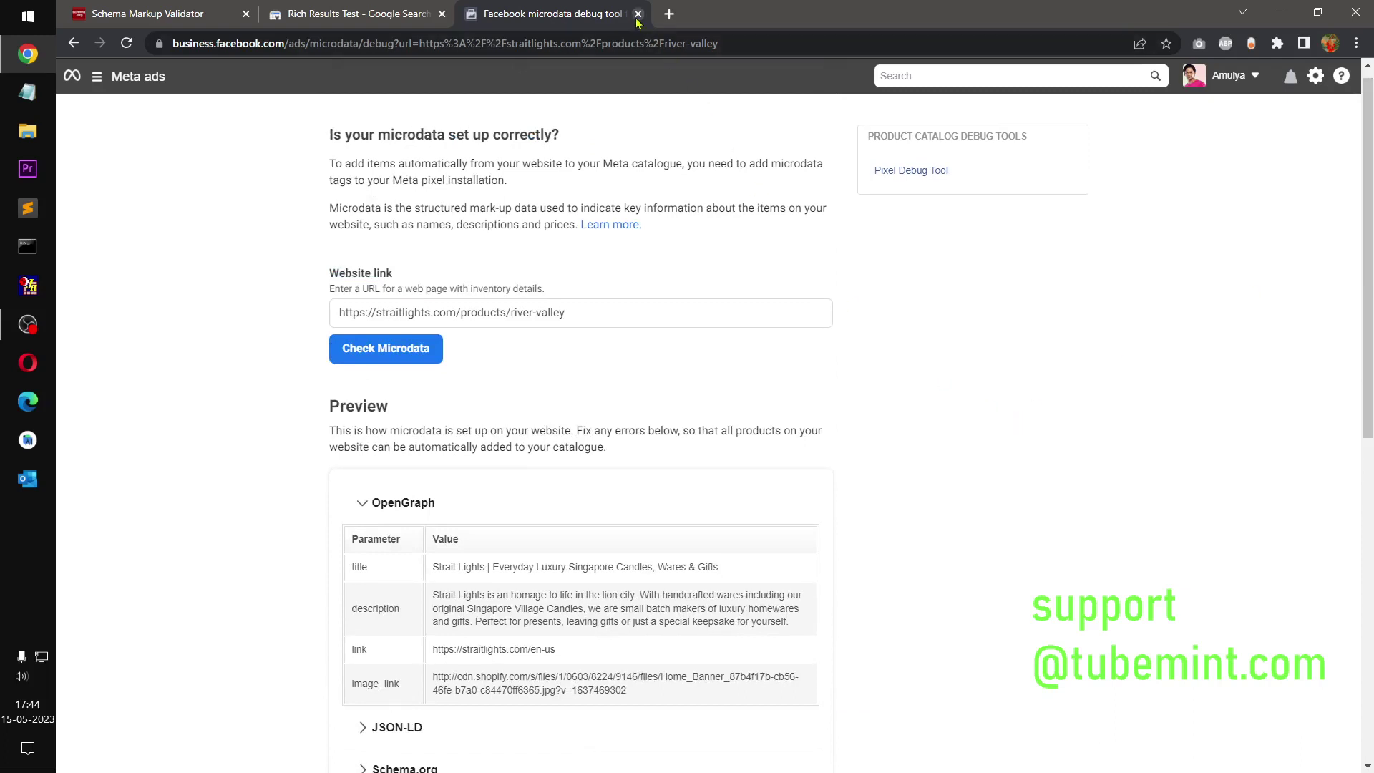
scroll(517, 557, down, 9)
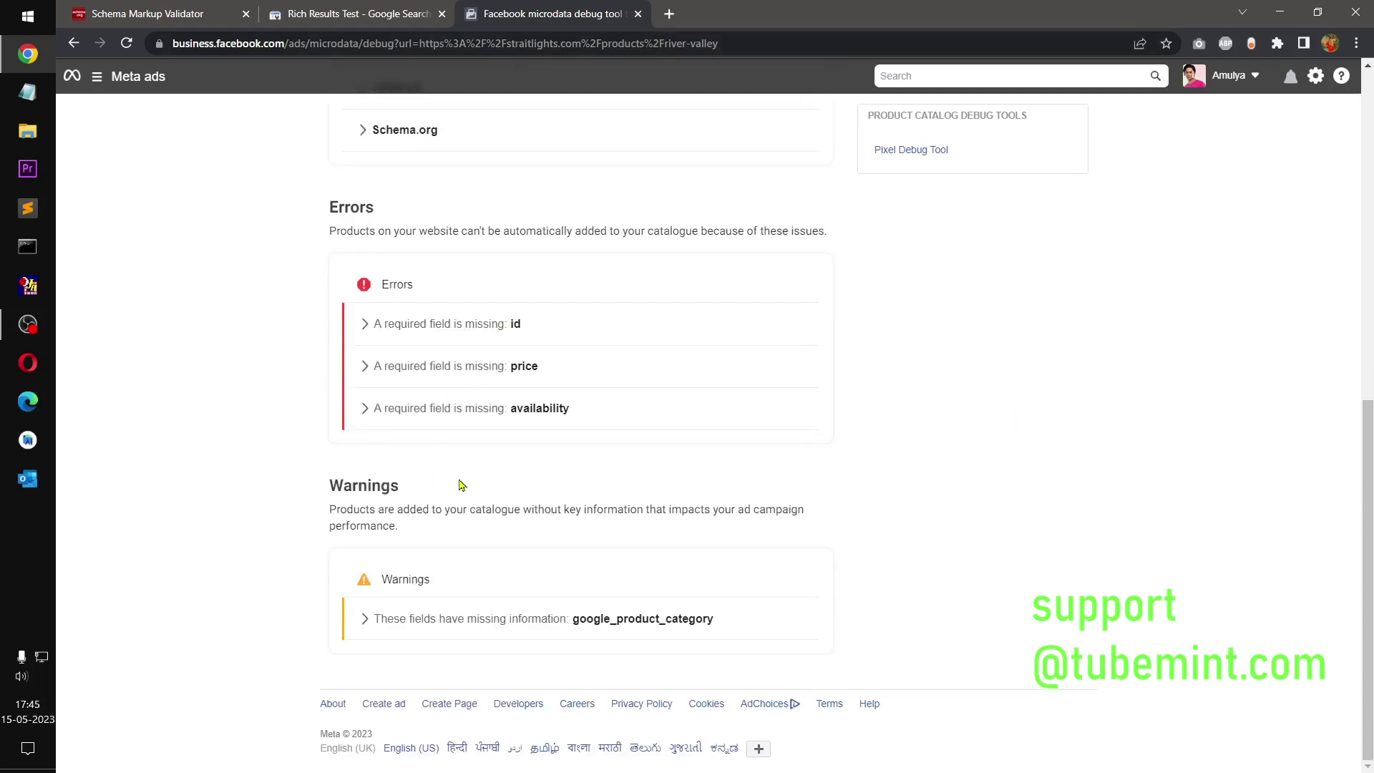
click(372, 10)
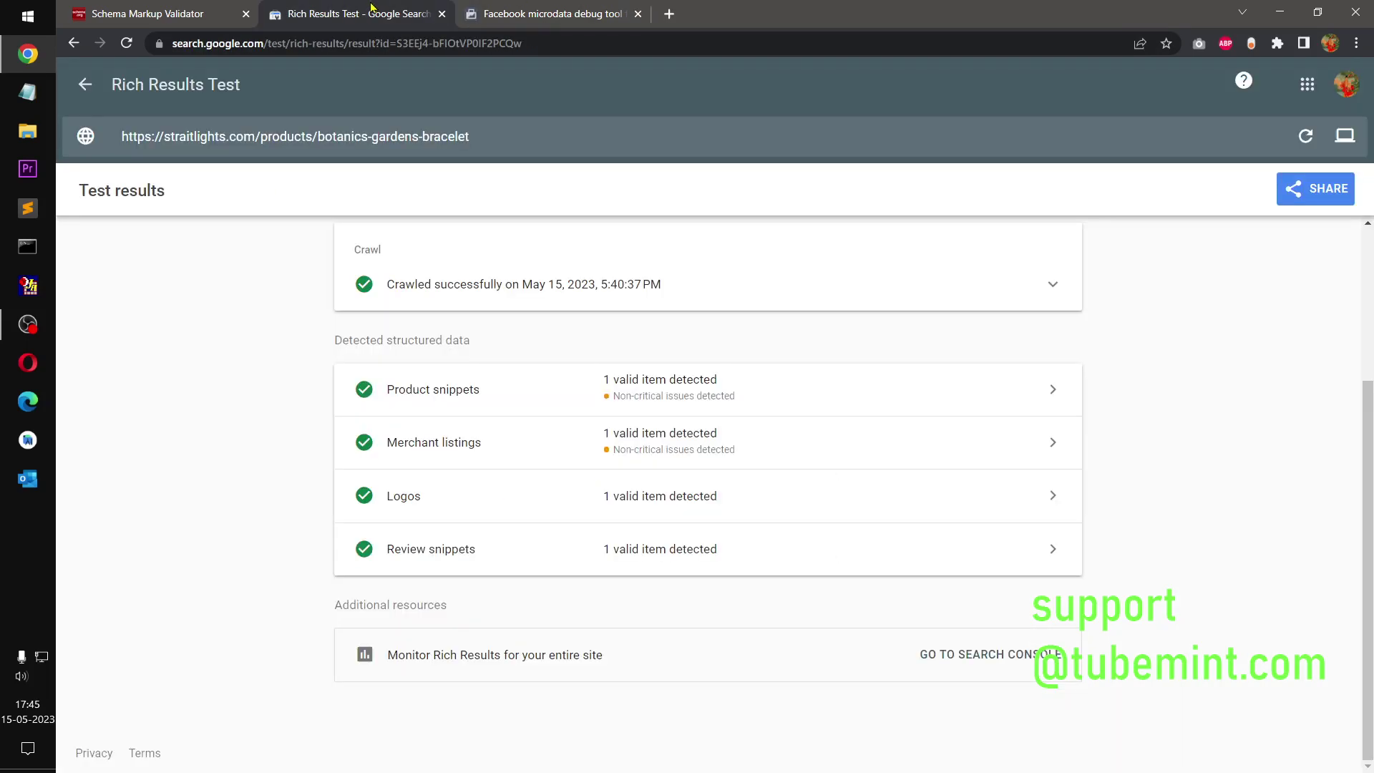
click(578, 10)
scroll(523, 490, up, 9)
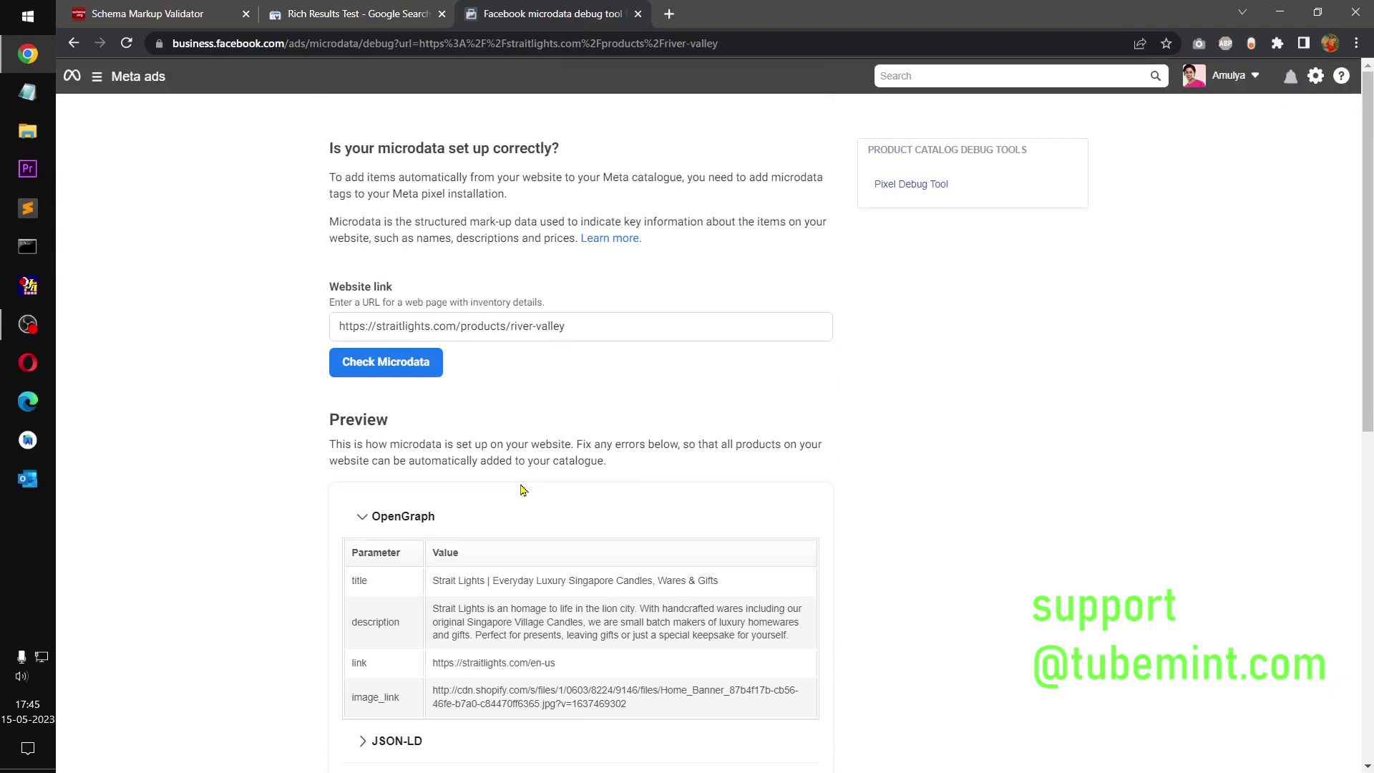
- Recheck the bracelet page's detected structured data in Rich Results Test, and close the Schema Markup Validator page
click(424, 8)
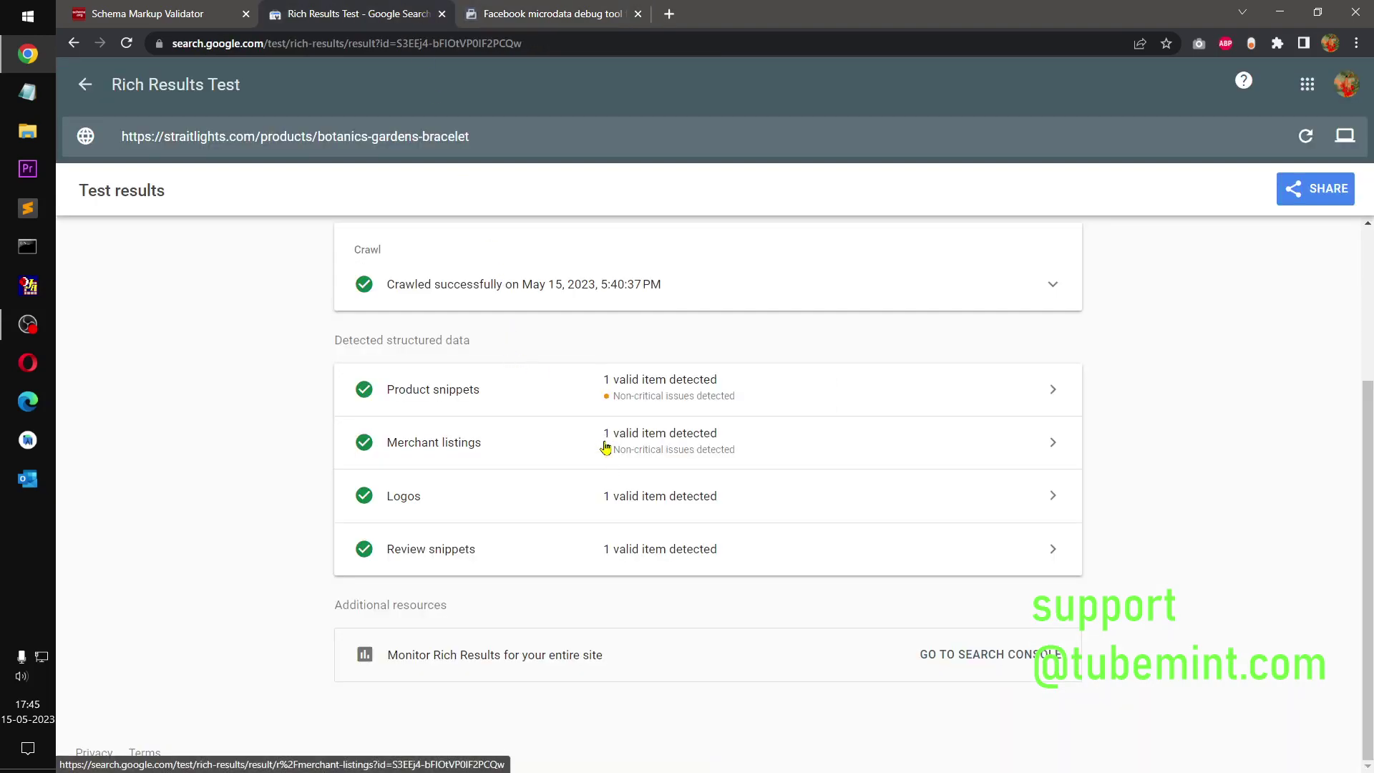
scroll(604, 447, up, 4)
scroll(604, 447, down, 4)
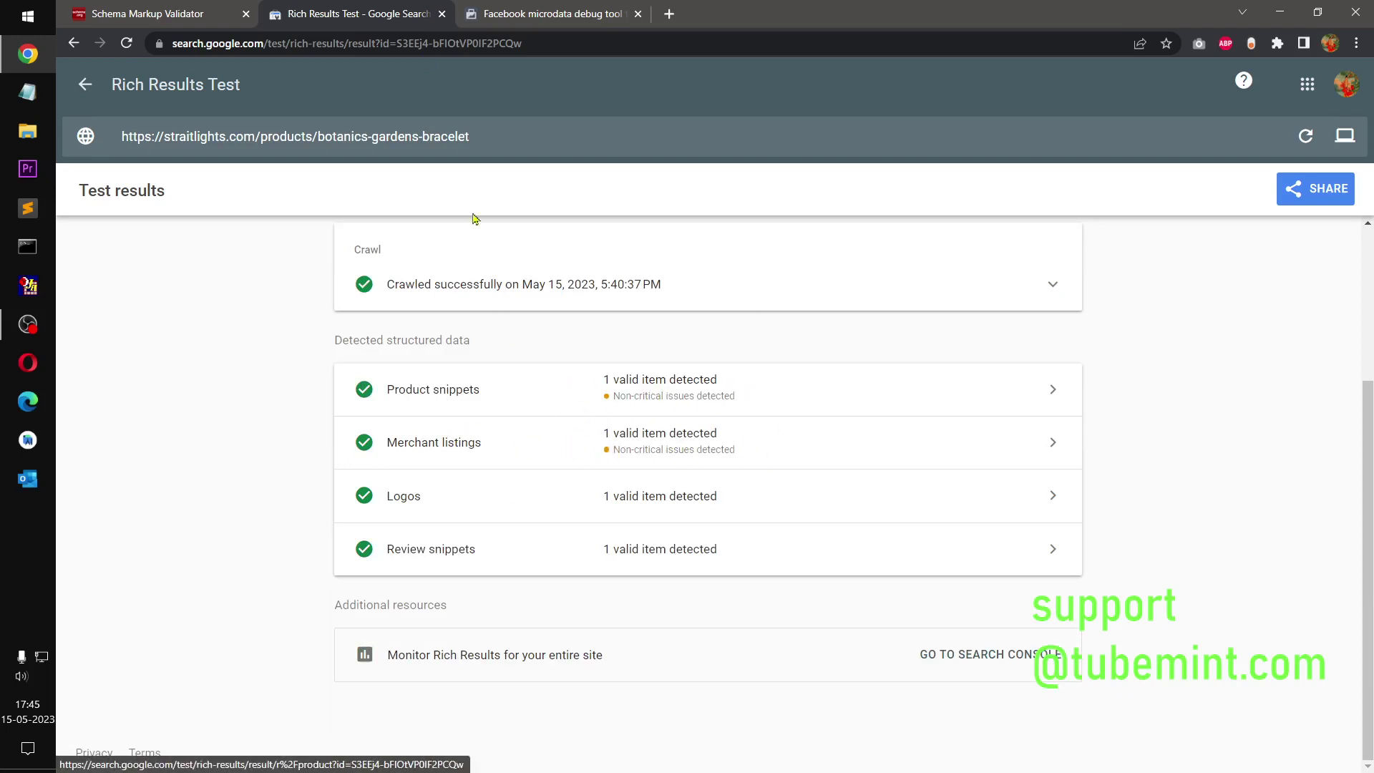
click(136, 8)
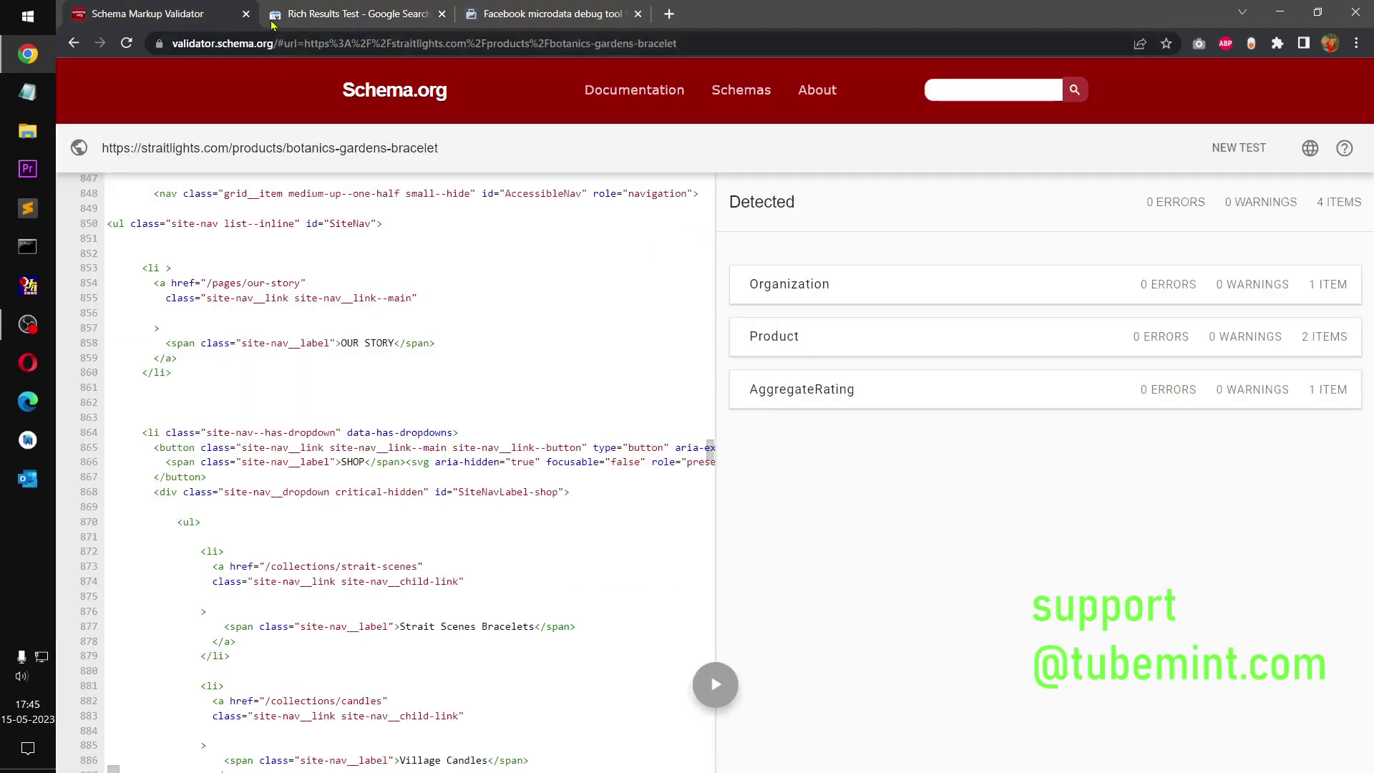
click(246, 14)
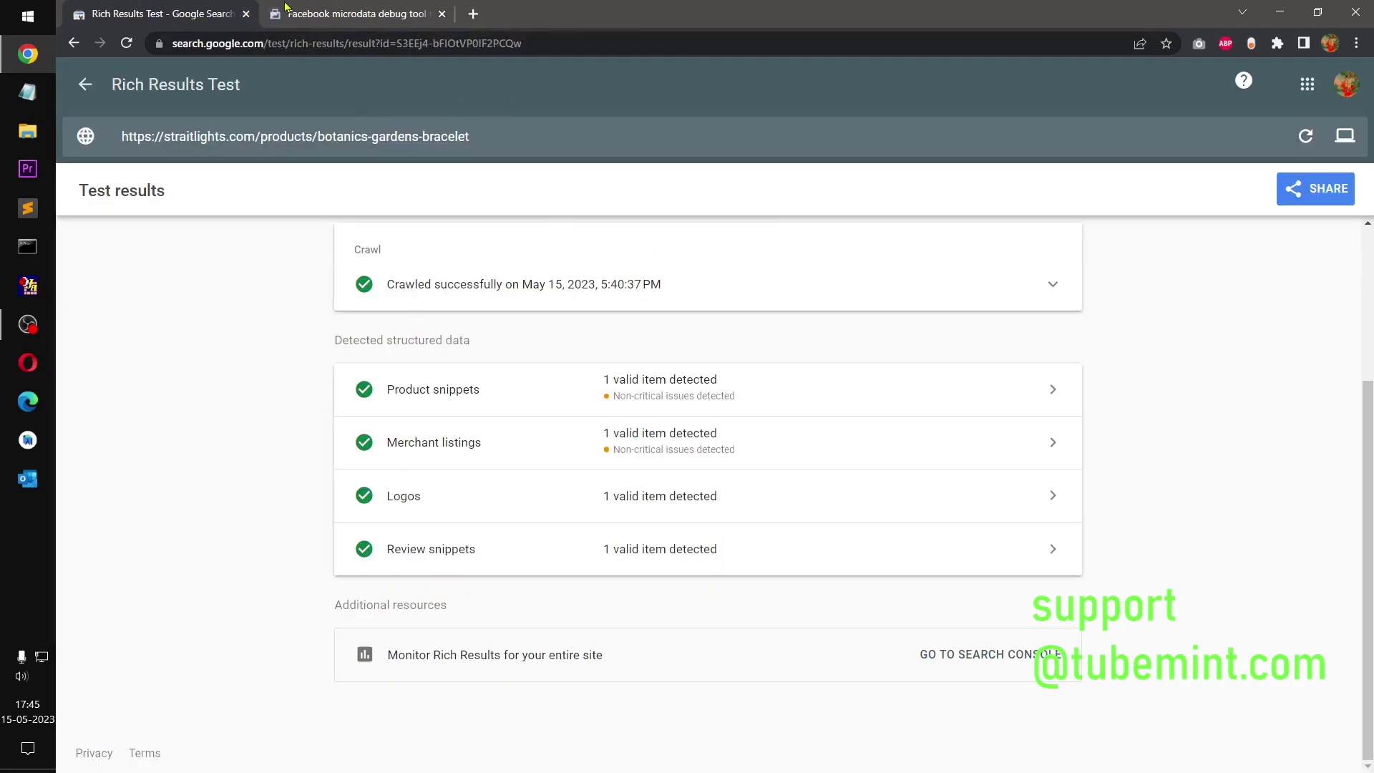
- Search Google for "seo meta tag testing tools" on a new page
click(285, 9)
click(473, 14)
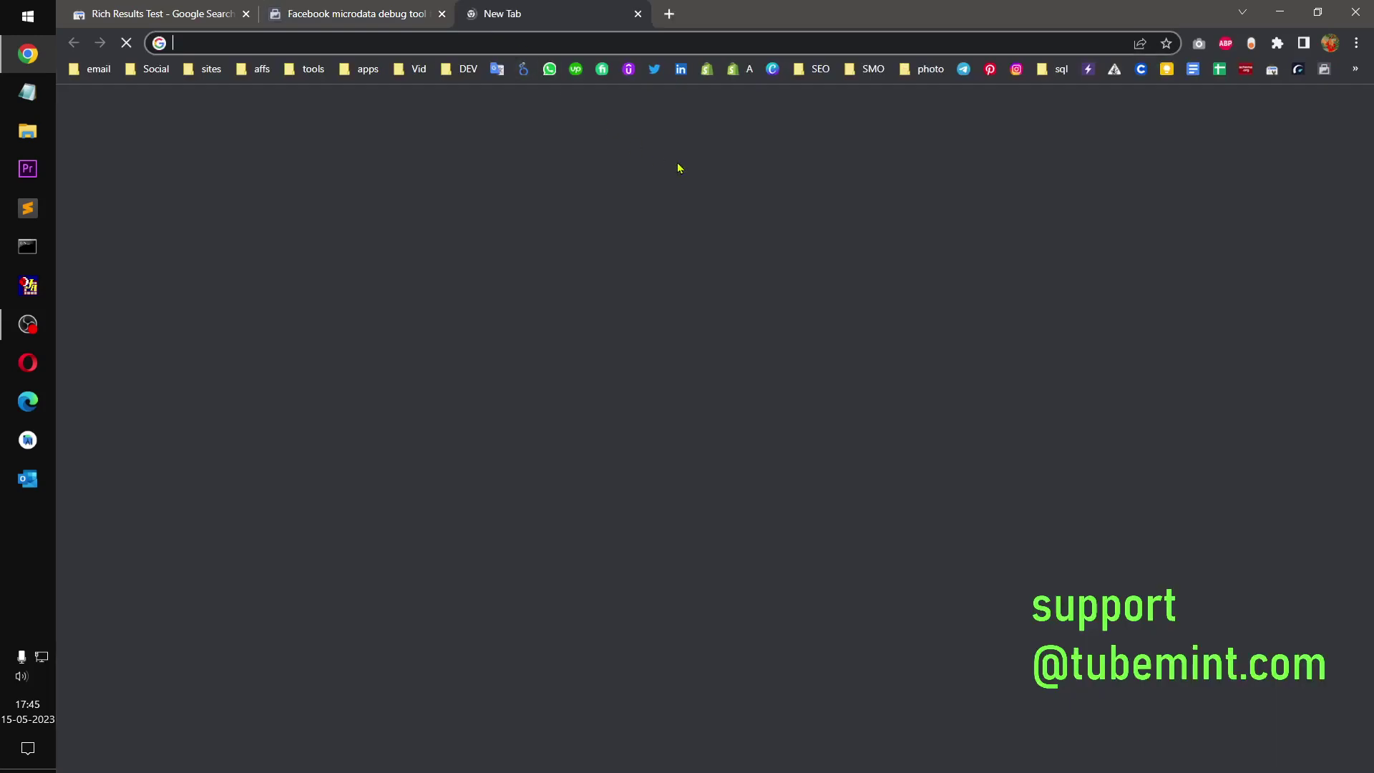
click(919, 247)
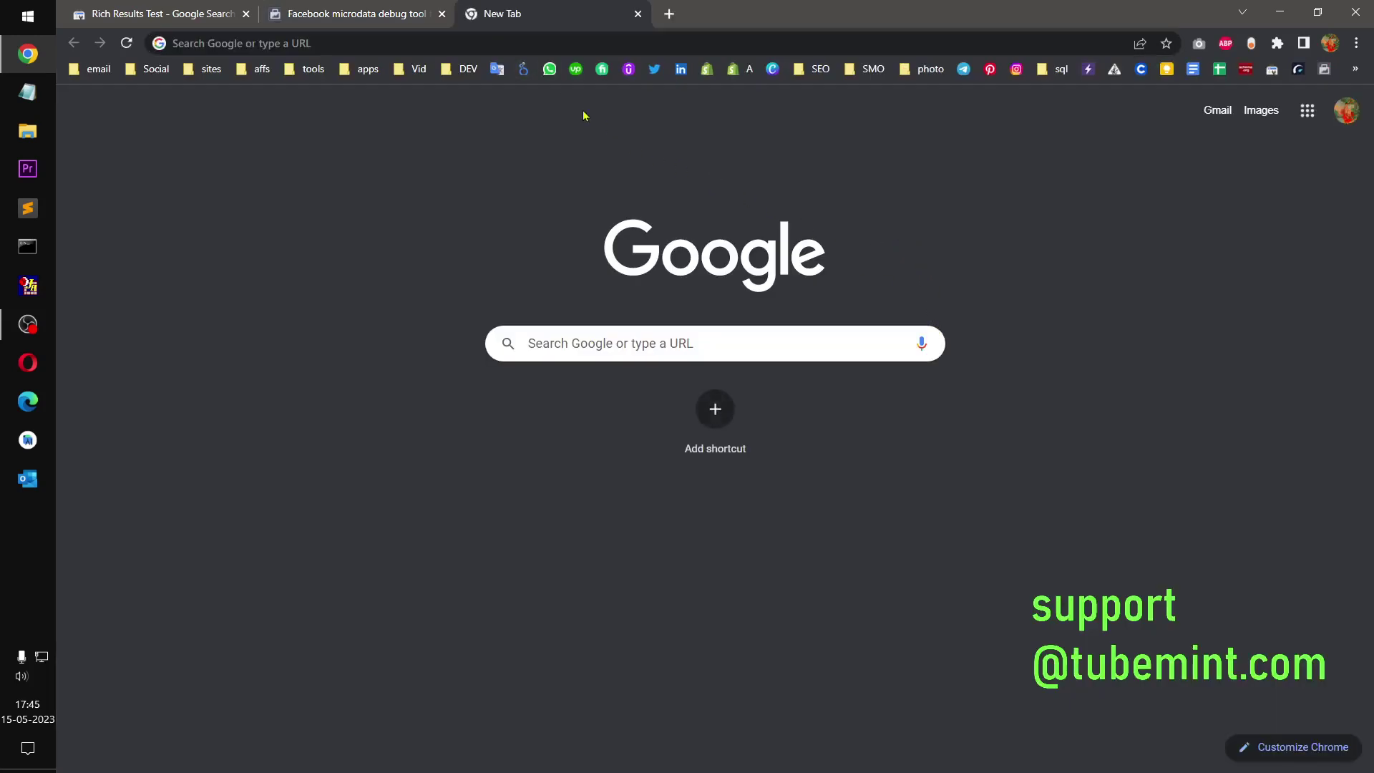
click(514, 42)
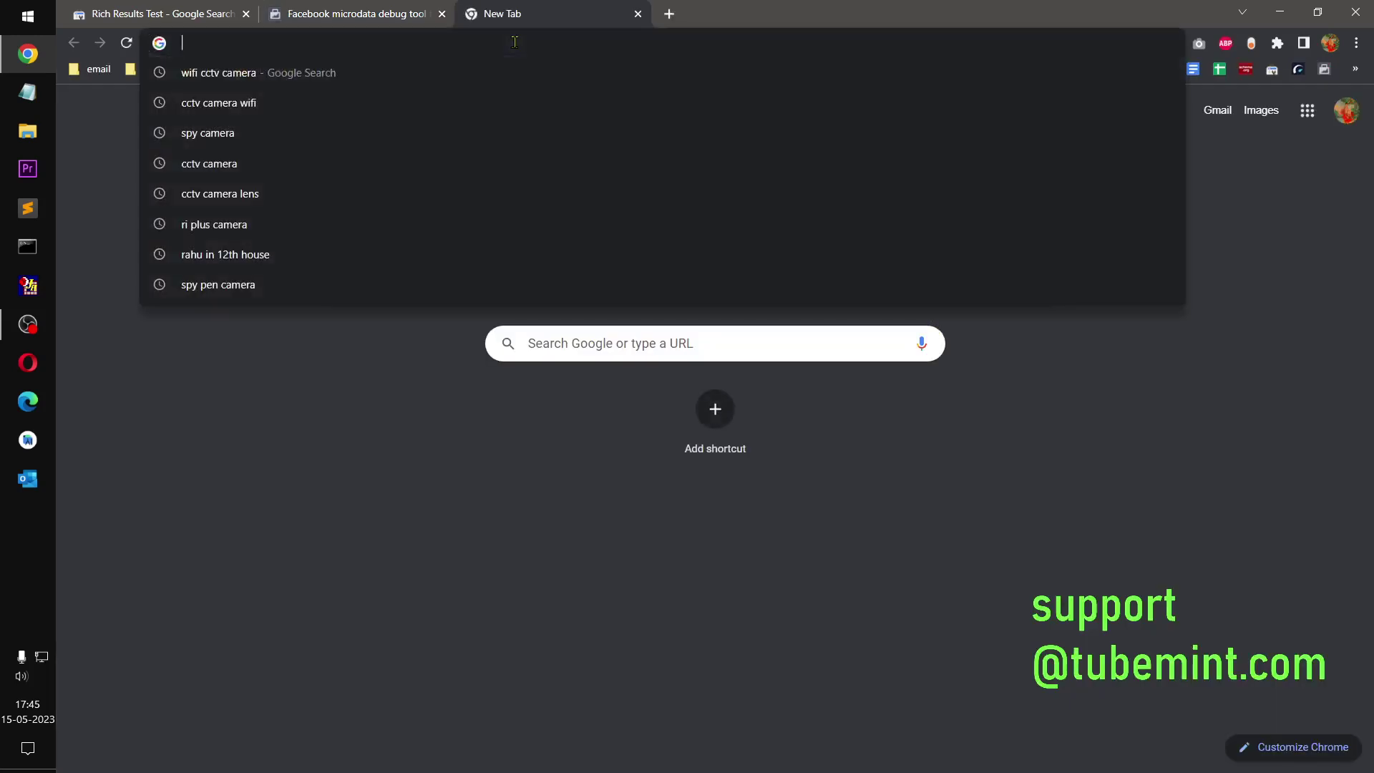
text(s)
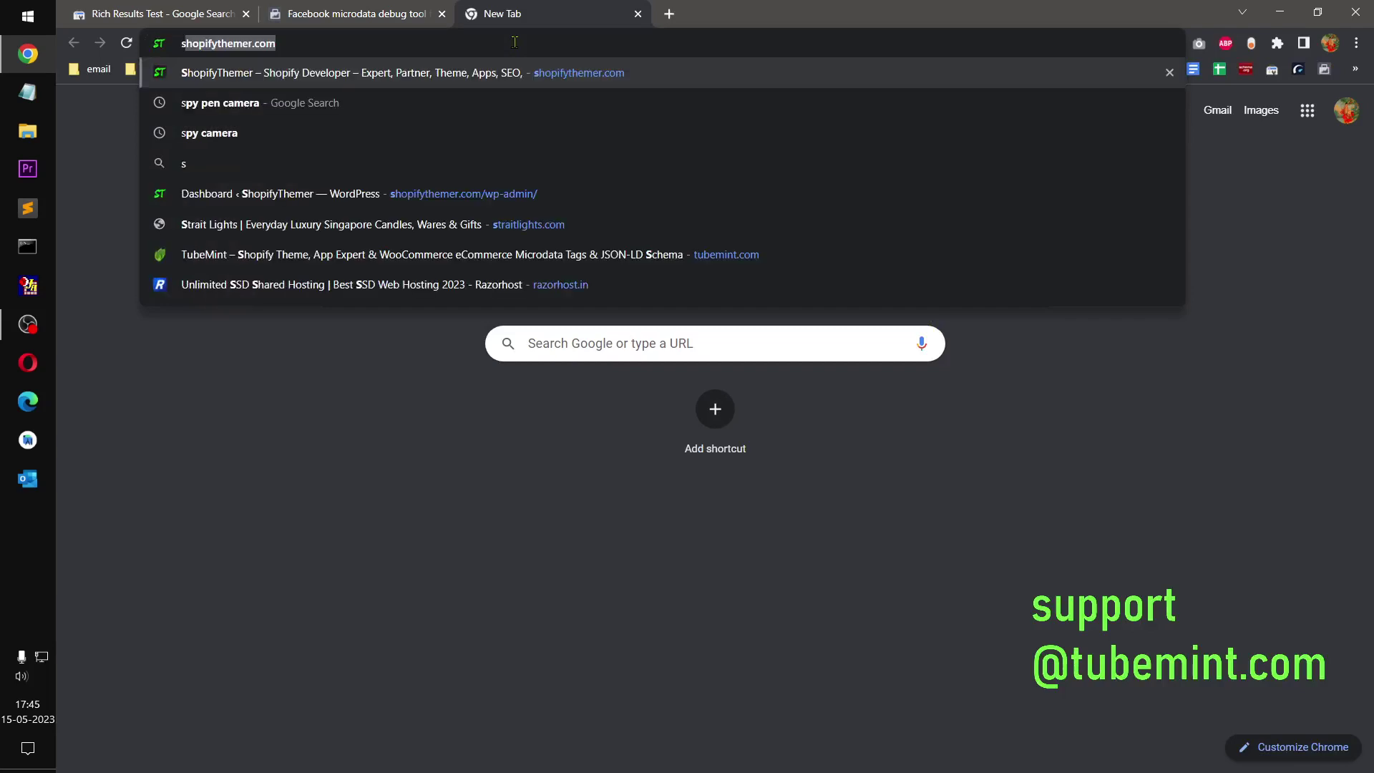
text(eo meta tags)
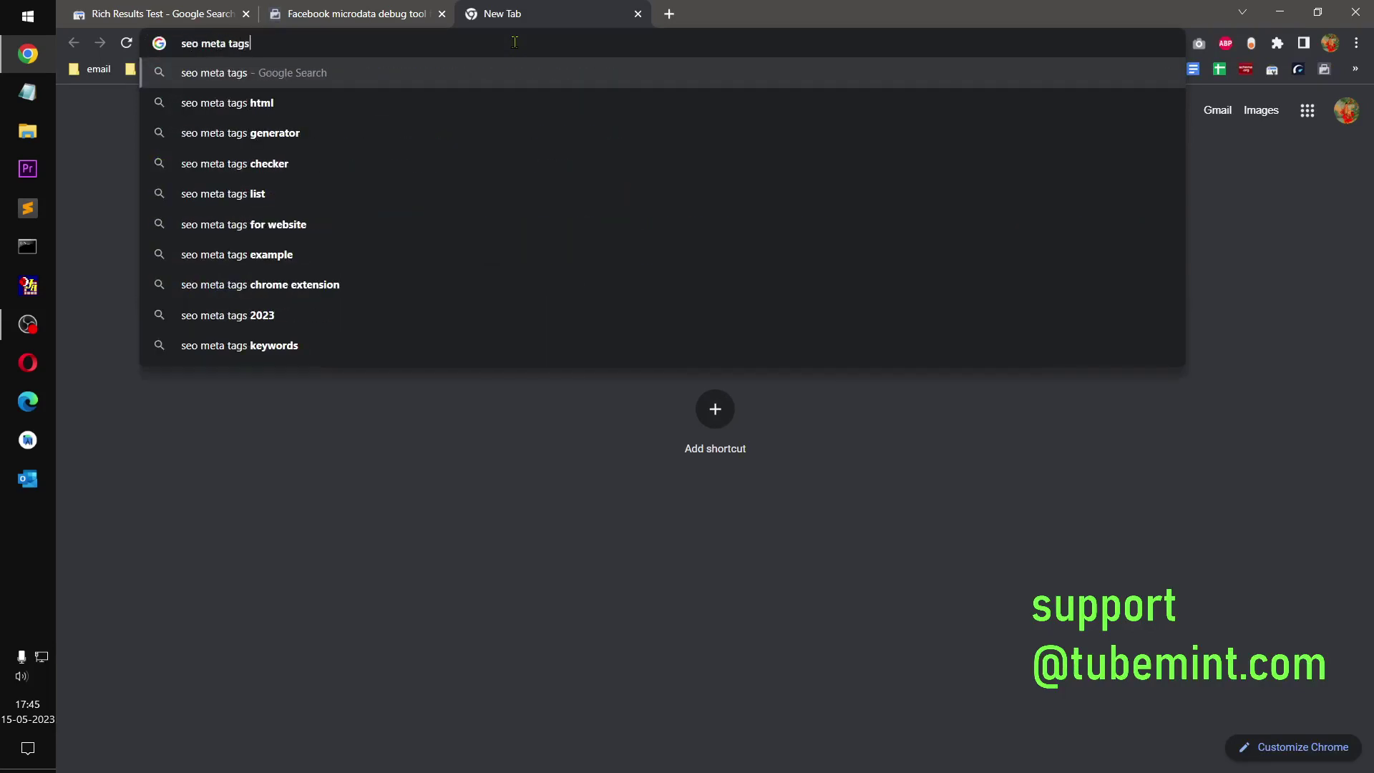
key(BackSpace)
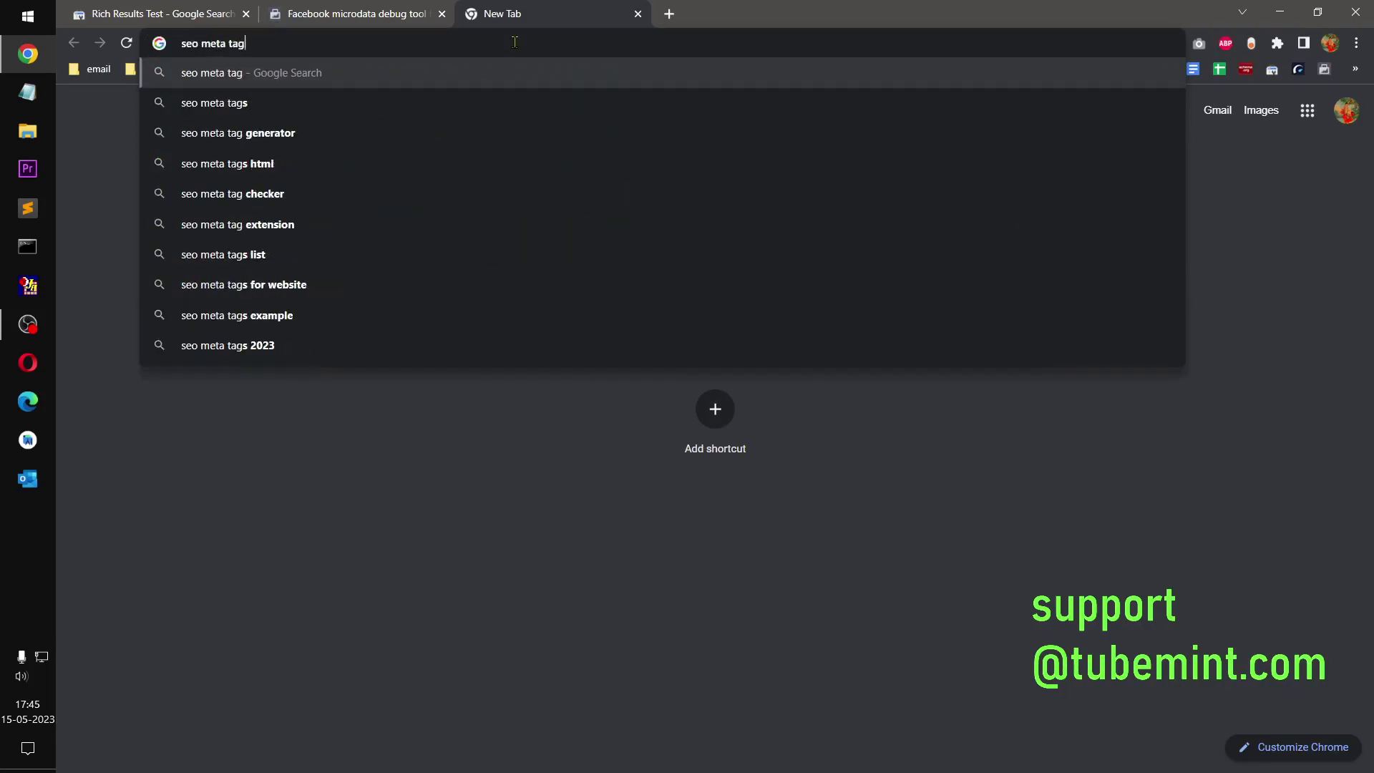
text(tester)
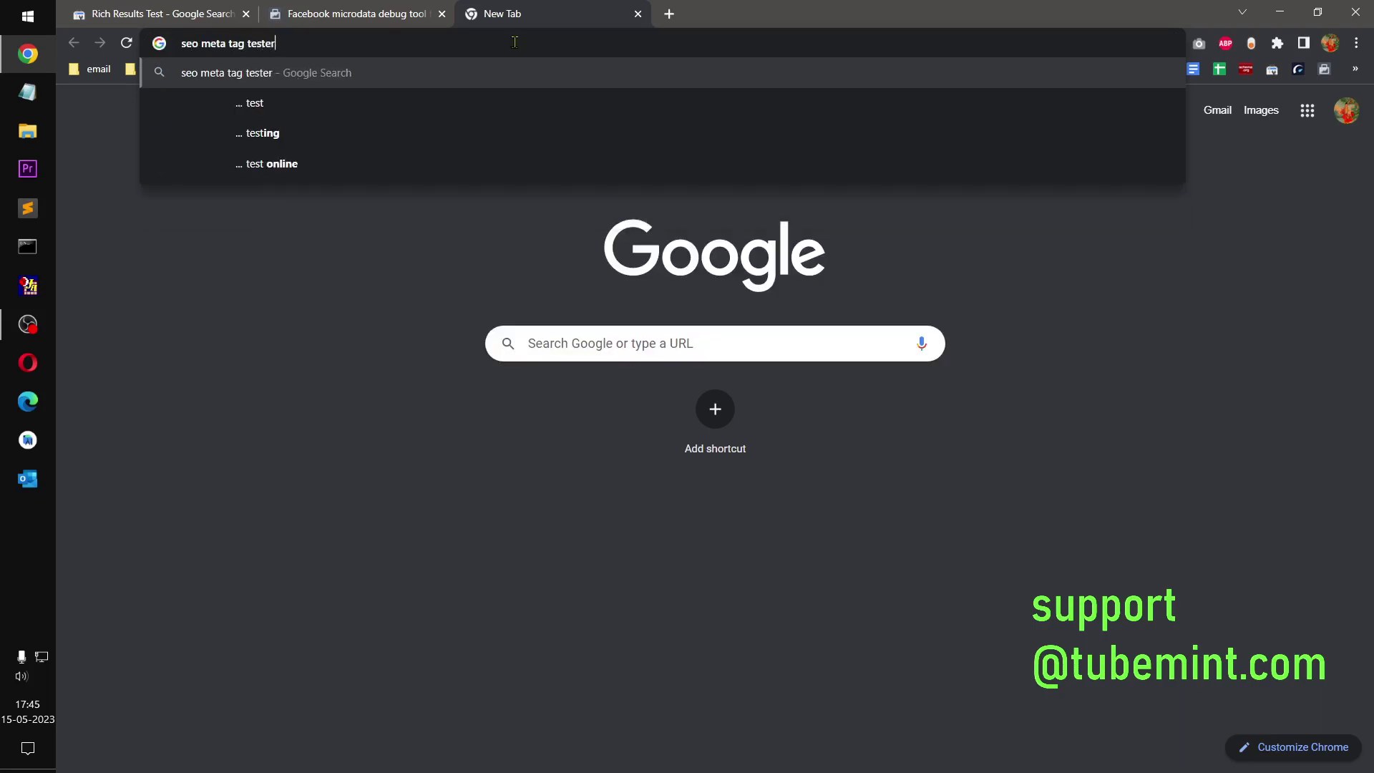
key(BackSpace)
key(BackSpace)
text(ing tools)
key(Return)
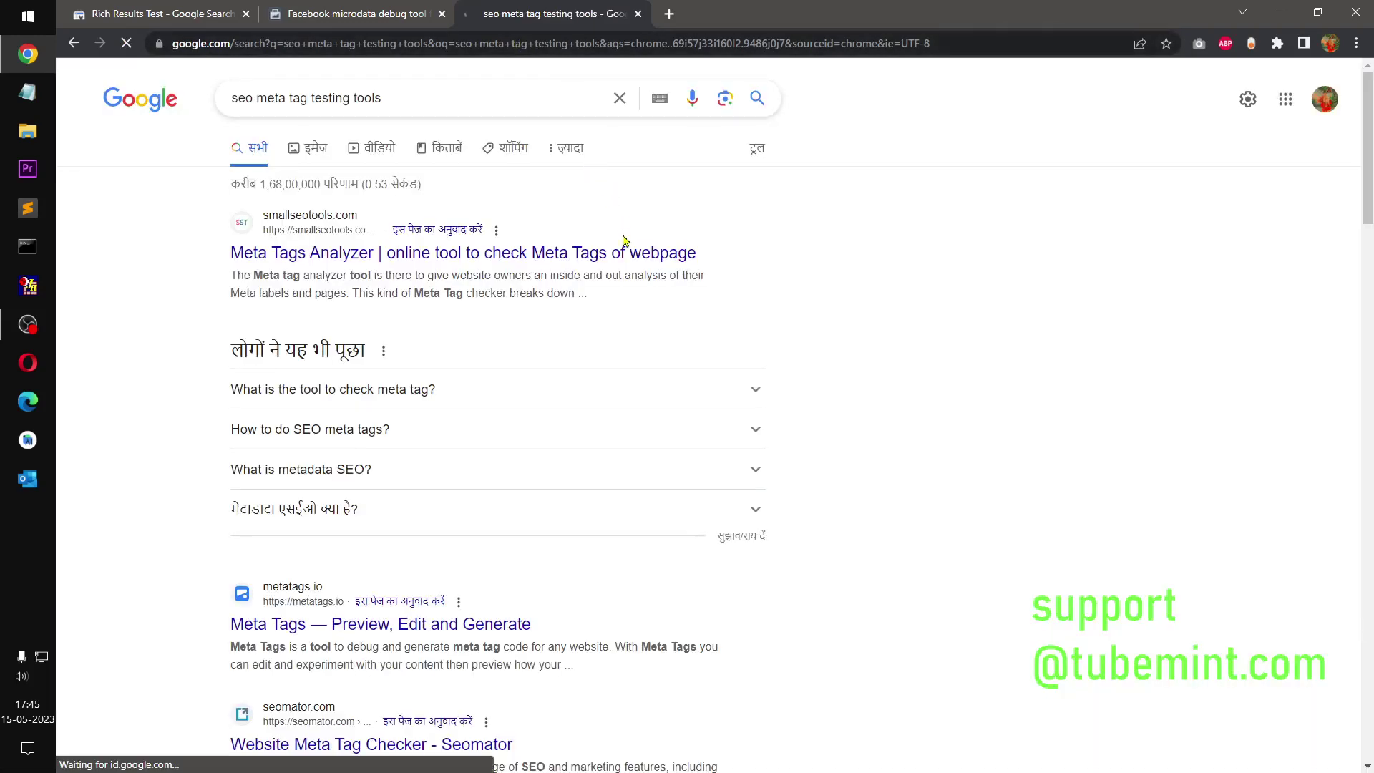
middle_click(495, 636)
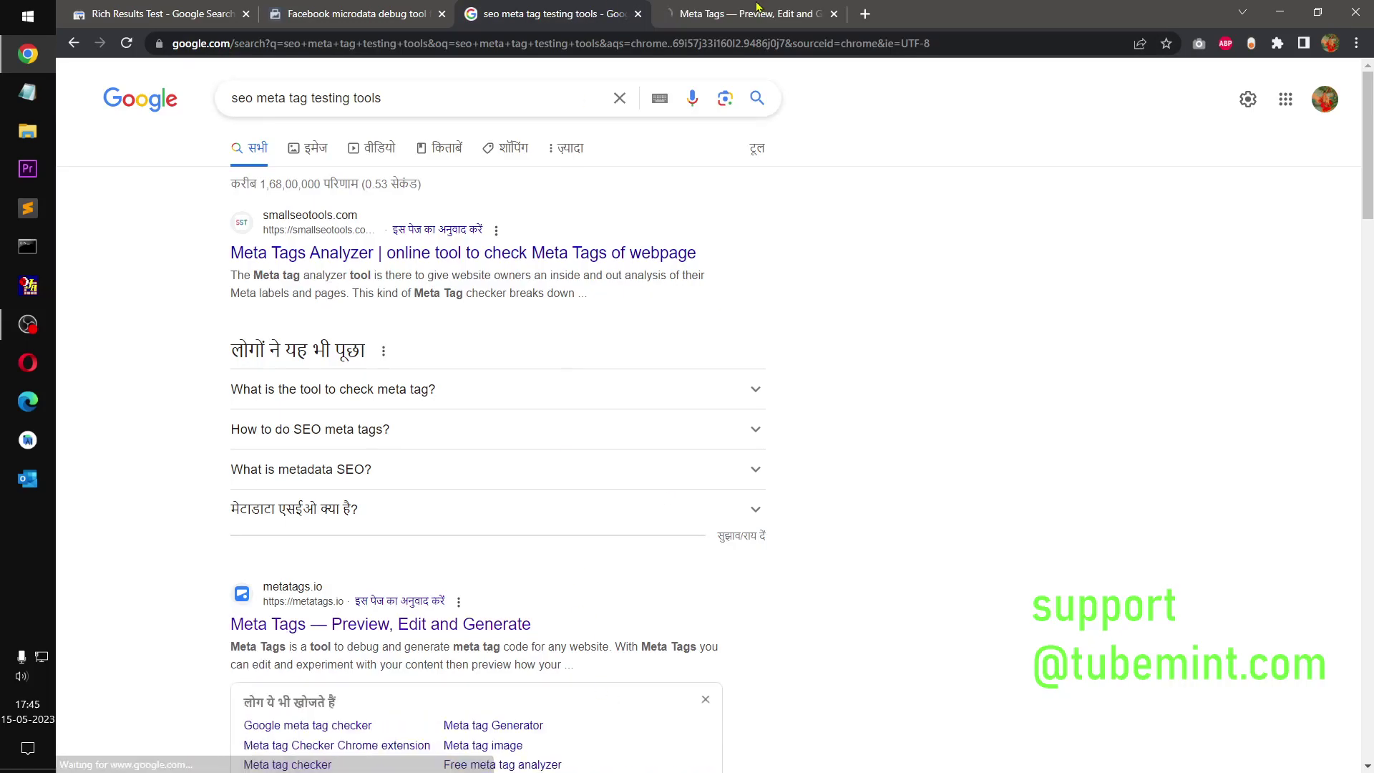
click(723, 14)
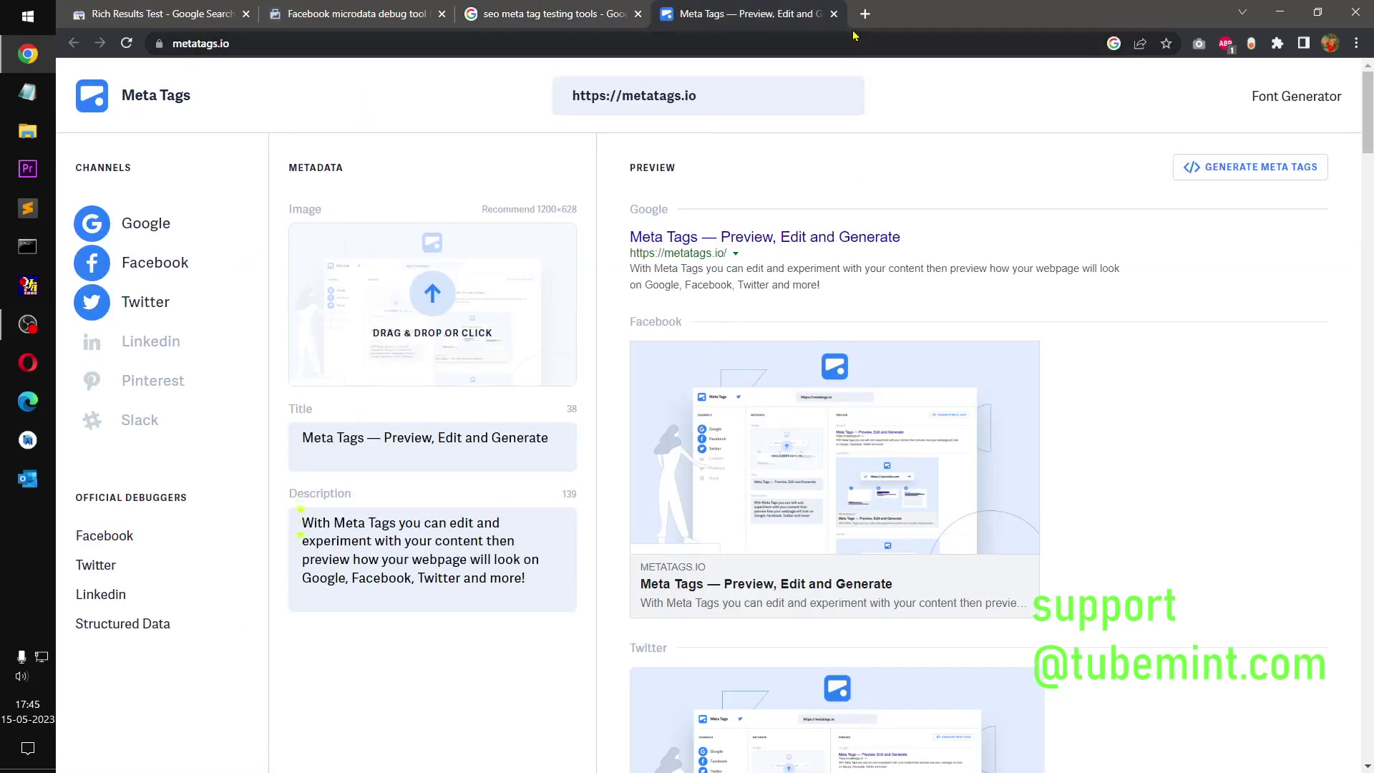
click(713, 100)
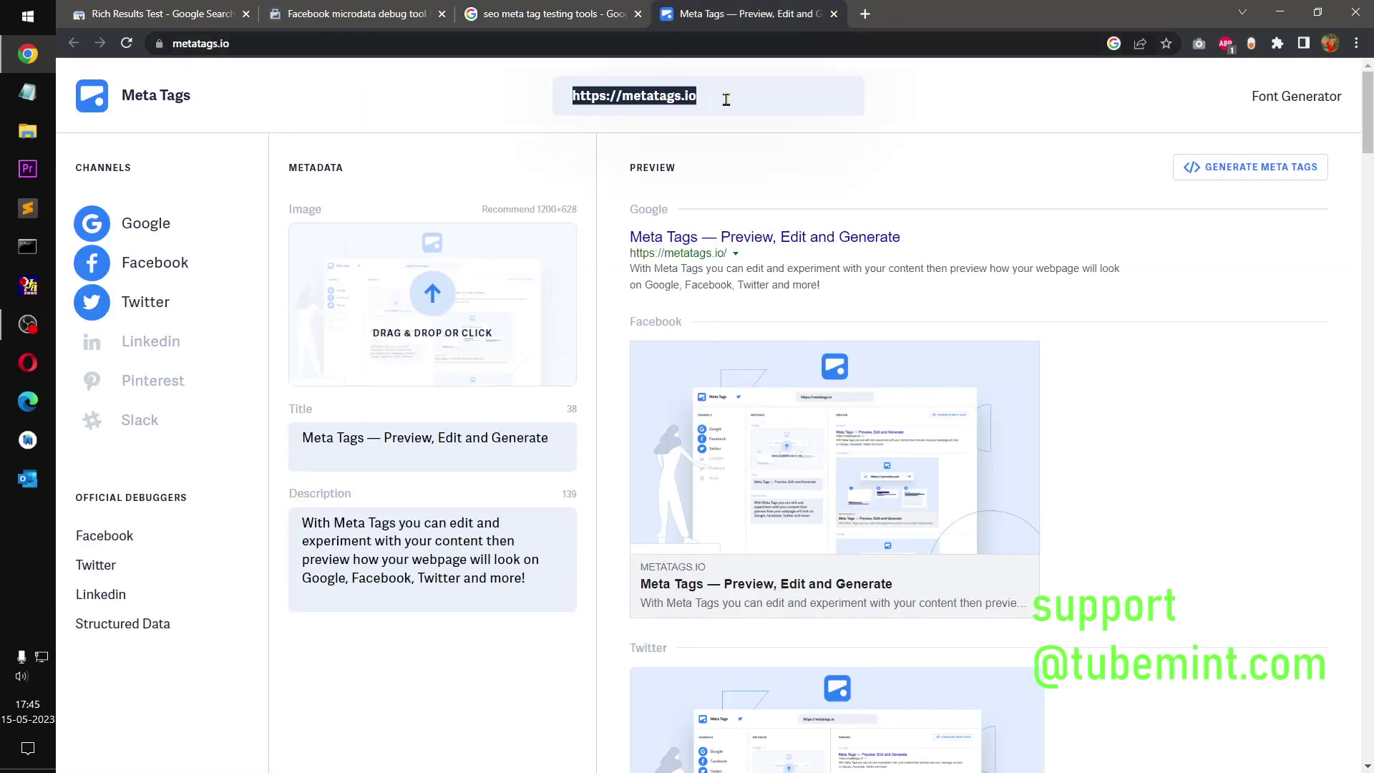
text(https://straitlights.com/products/river-valley)
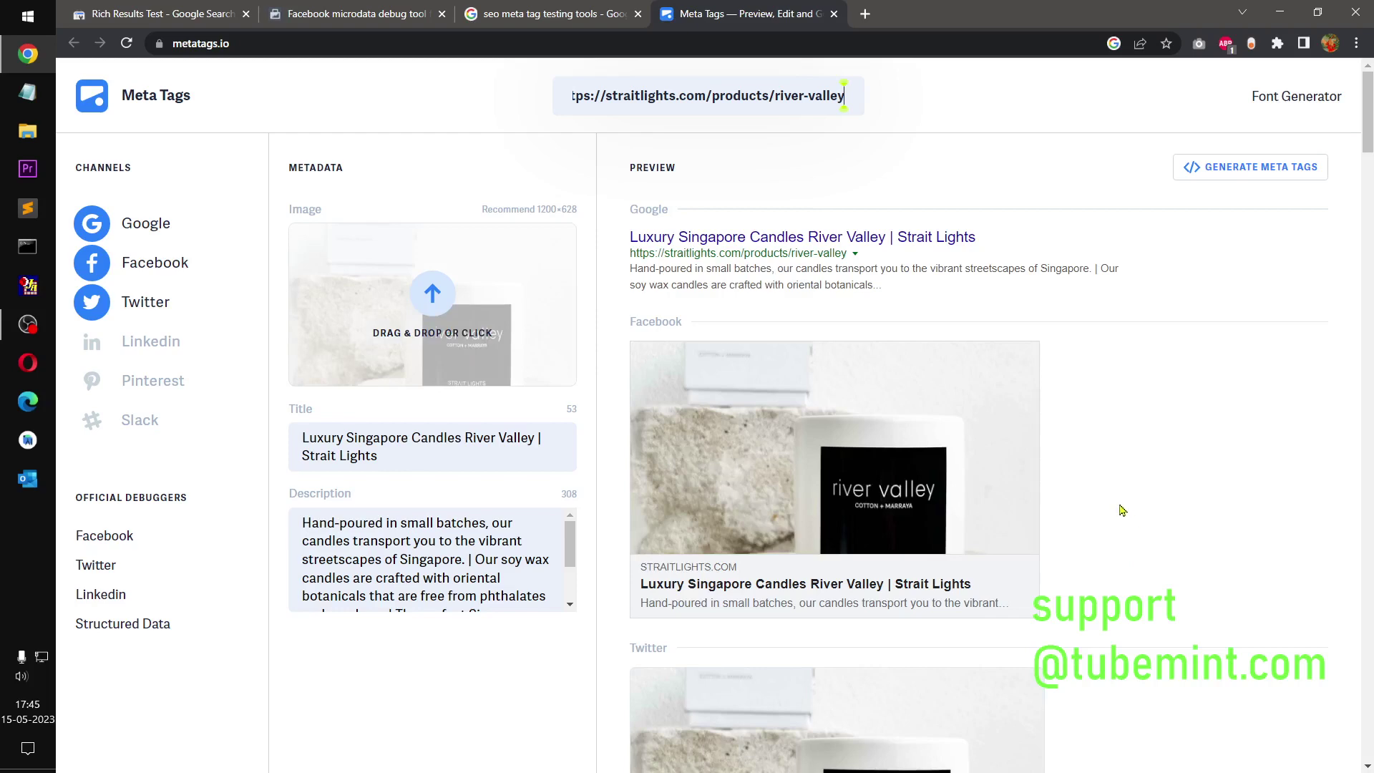
- Examine the River Valley page's social previews and its full meta description in Meta Tags
drag(1367, 111, 1369, 159)
scroll(845, 95, up, 4)
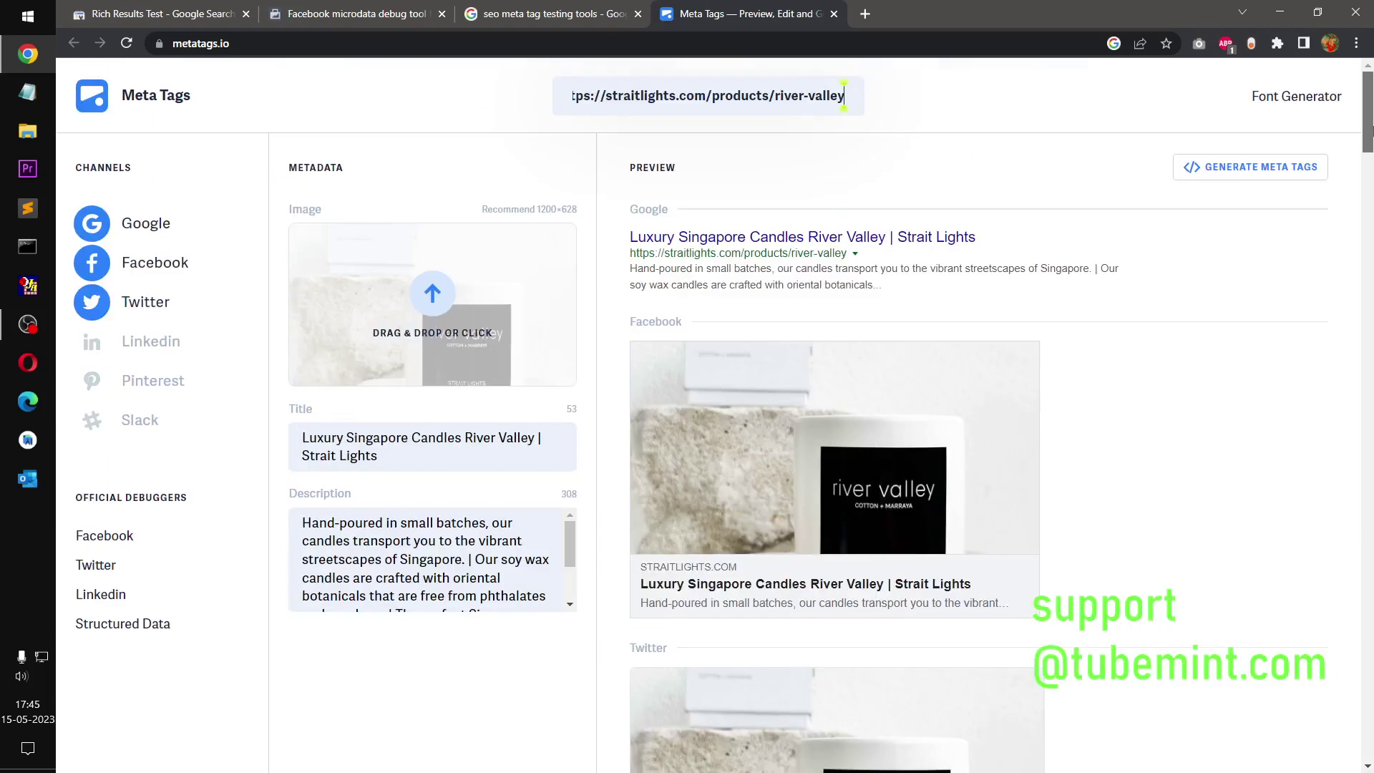
drag(571, 536, 571, 508)
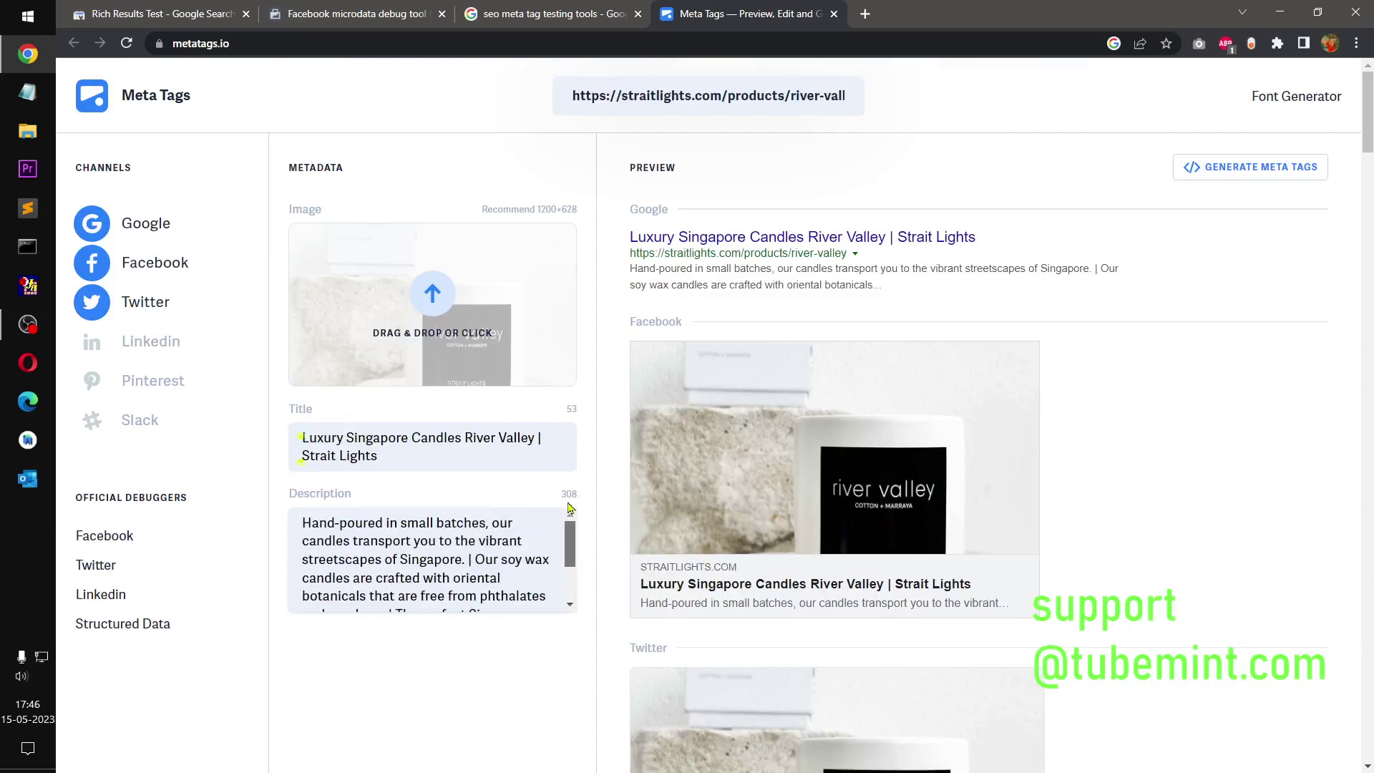
scroll(570, 523, down, 1)
scroll(558, 544, up, 2)
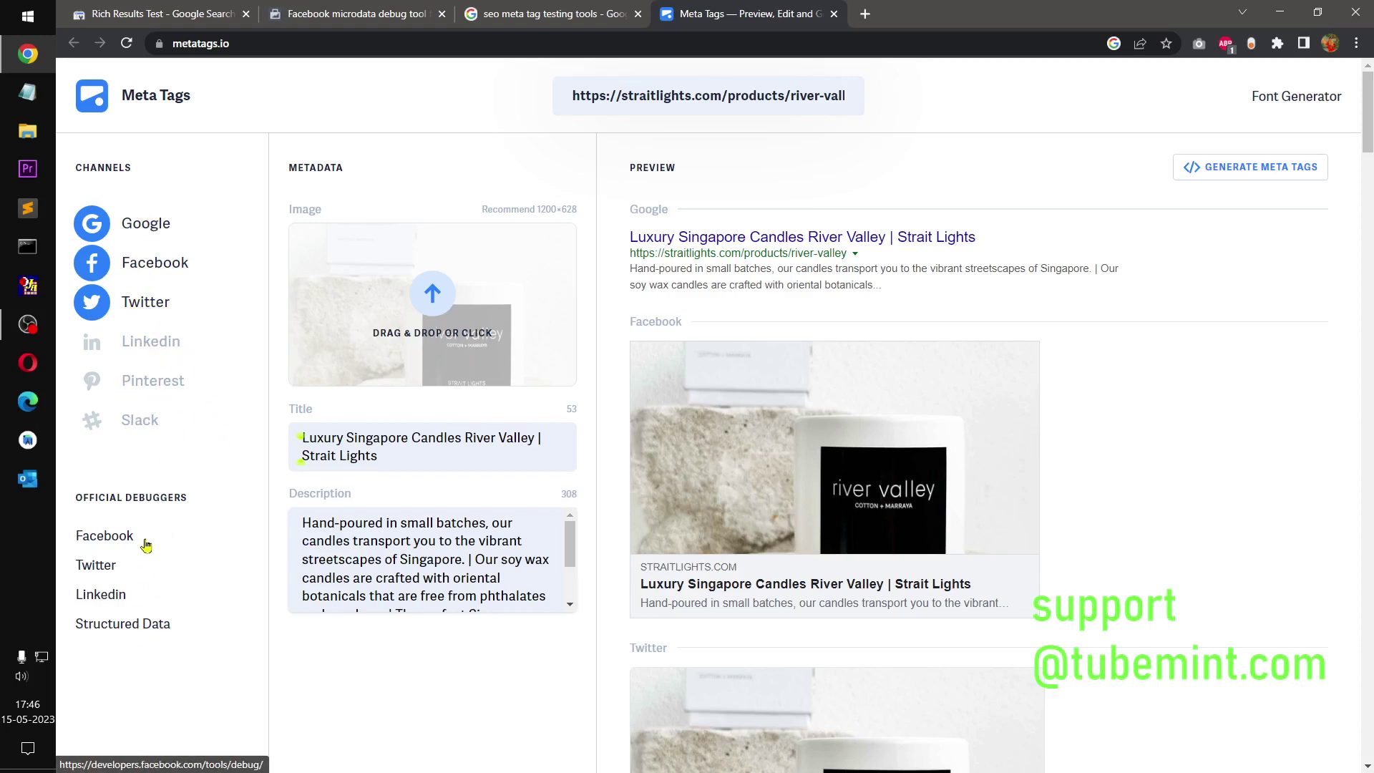
right_click(99, 596)
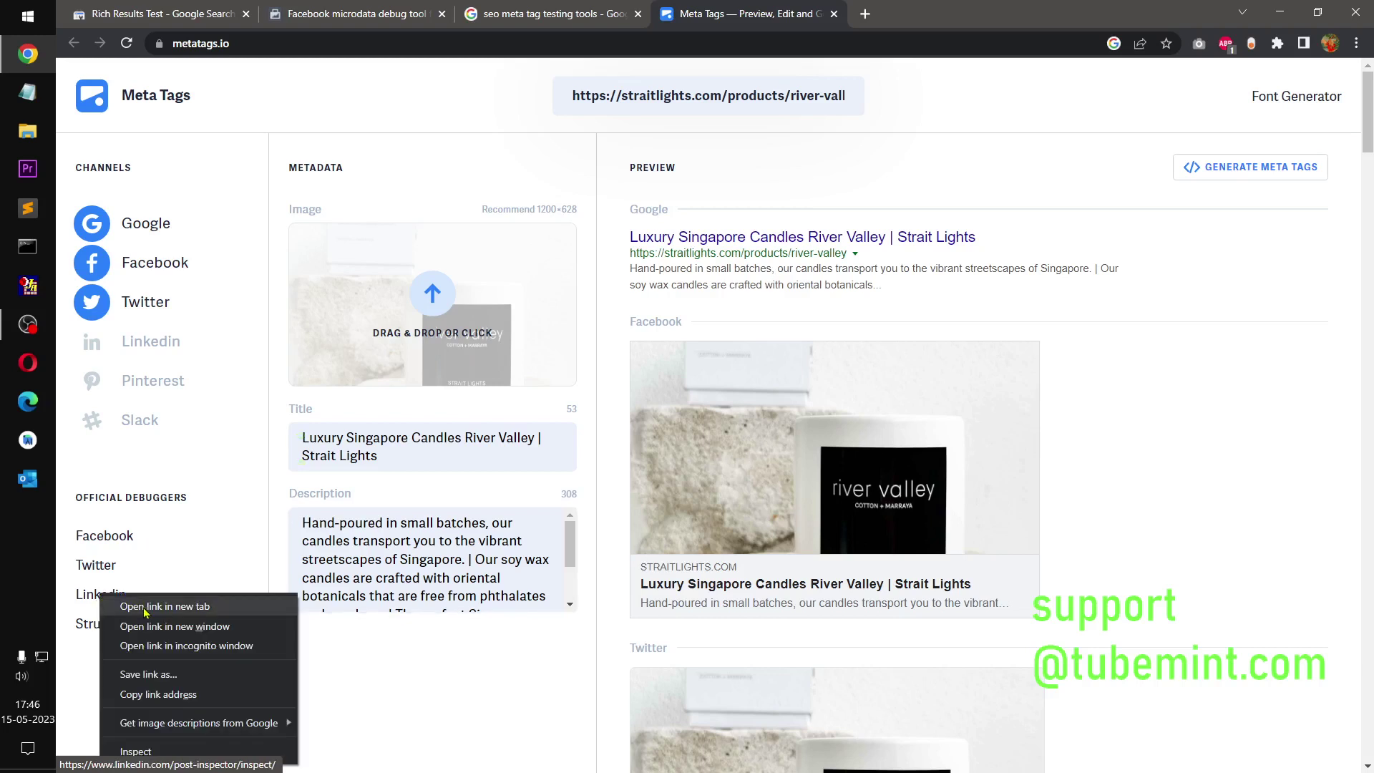
click(144, 607)
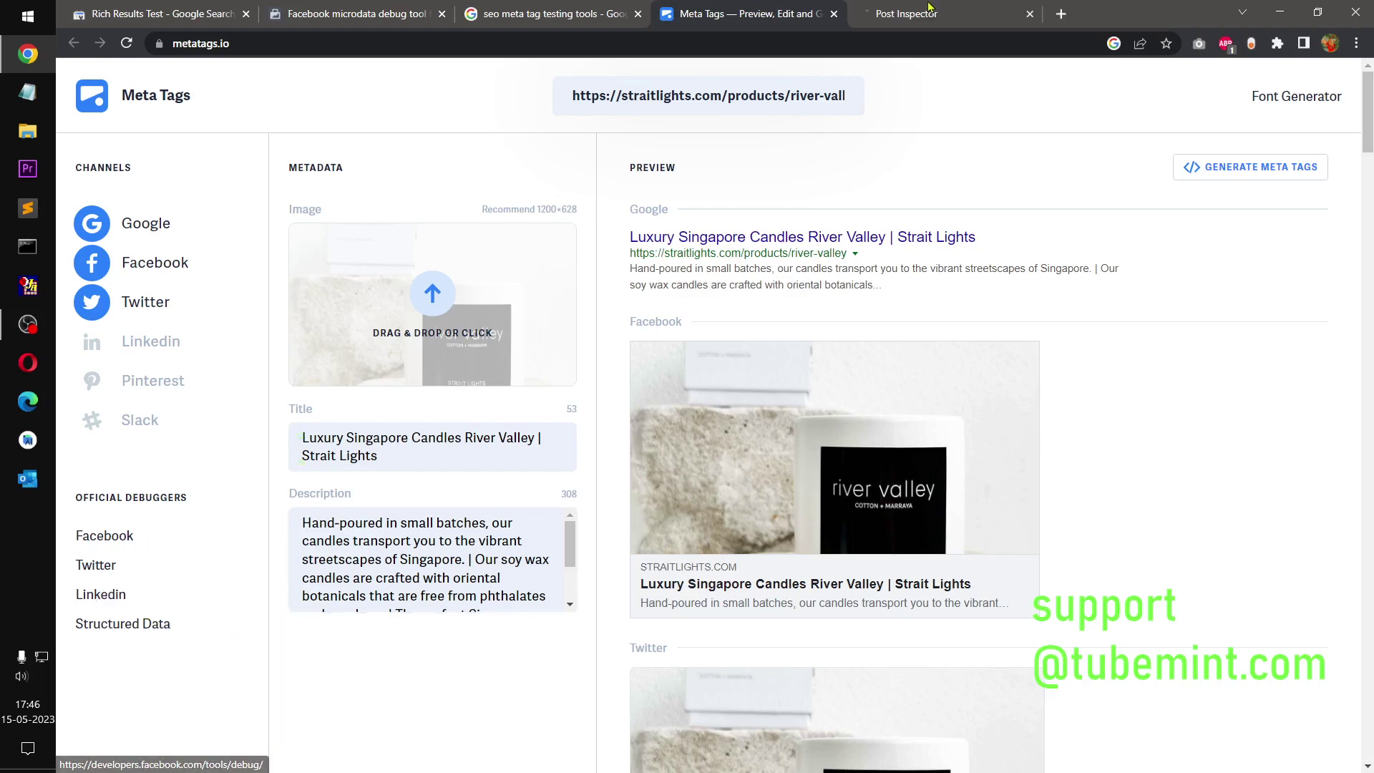
click(929, 14)
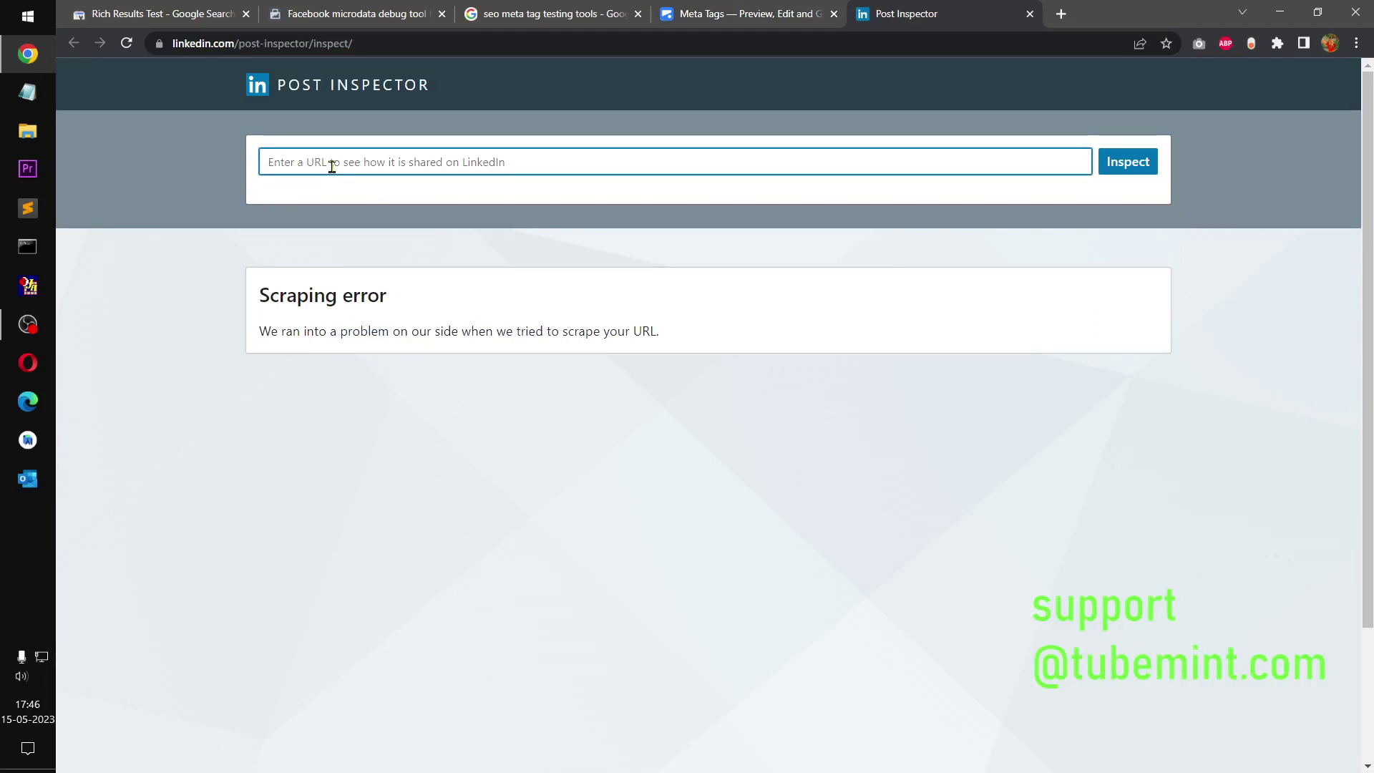
text(https://straitlights.com/products/river-valley)
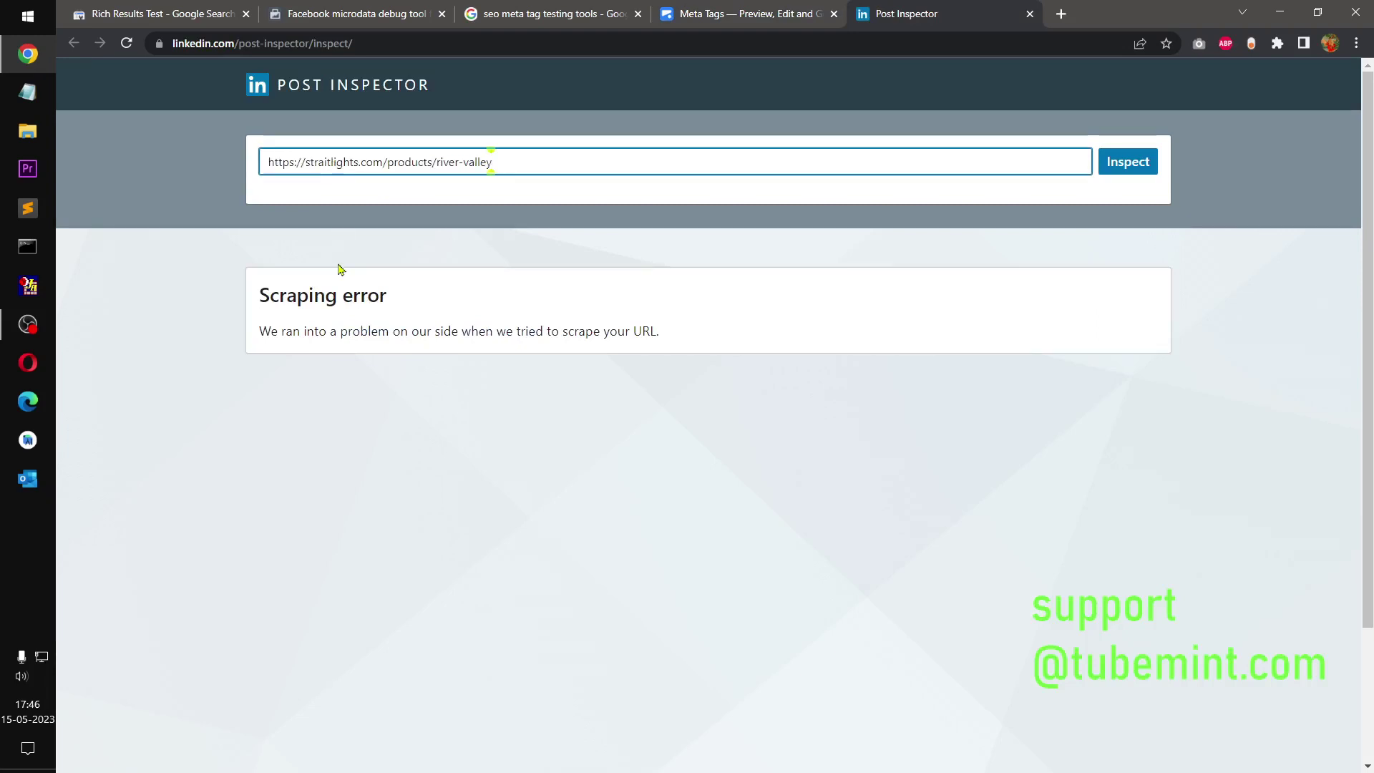
click(1136, 162)
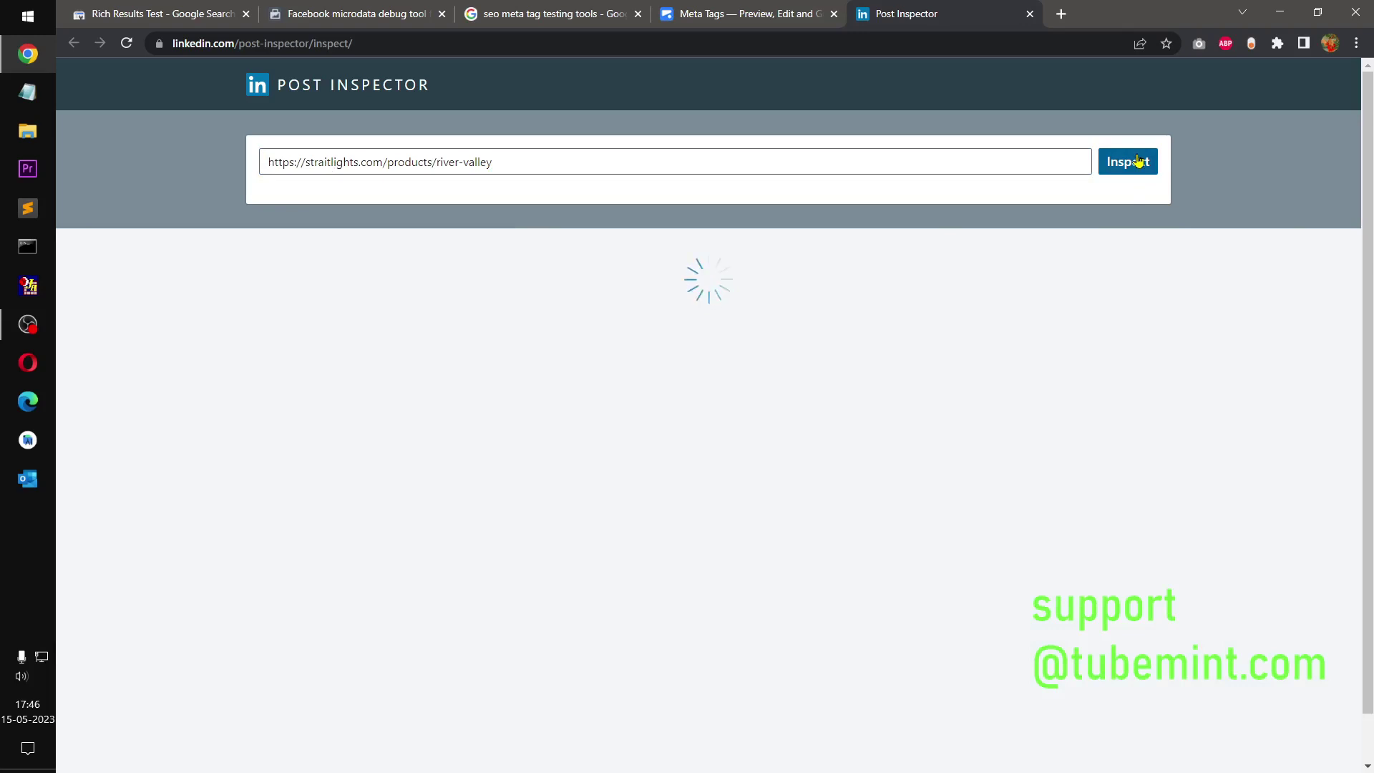
click(731, 11)
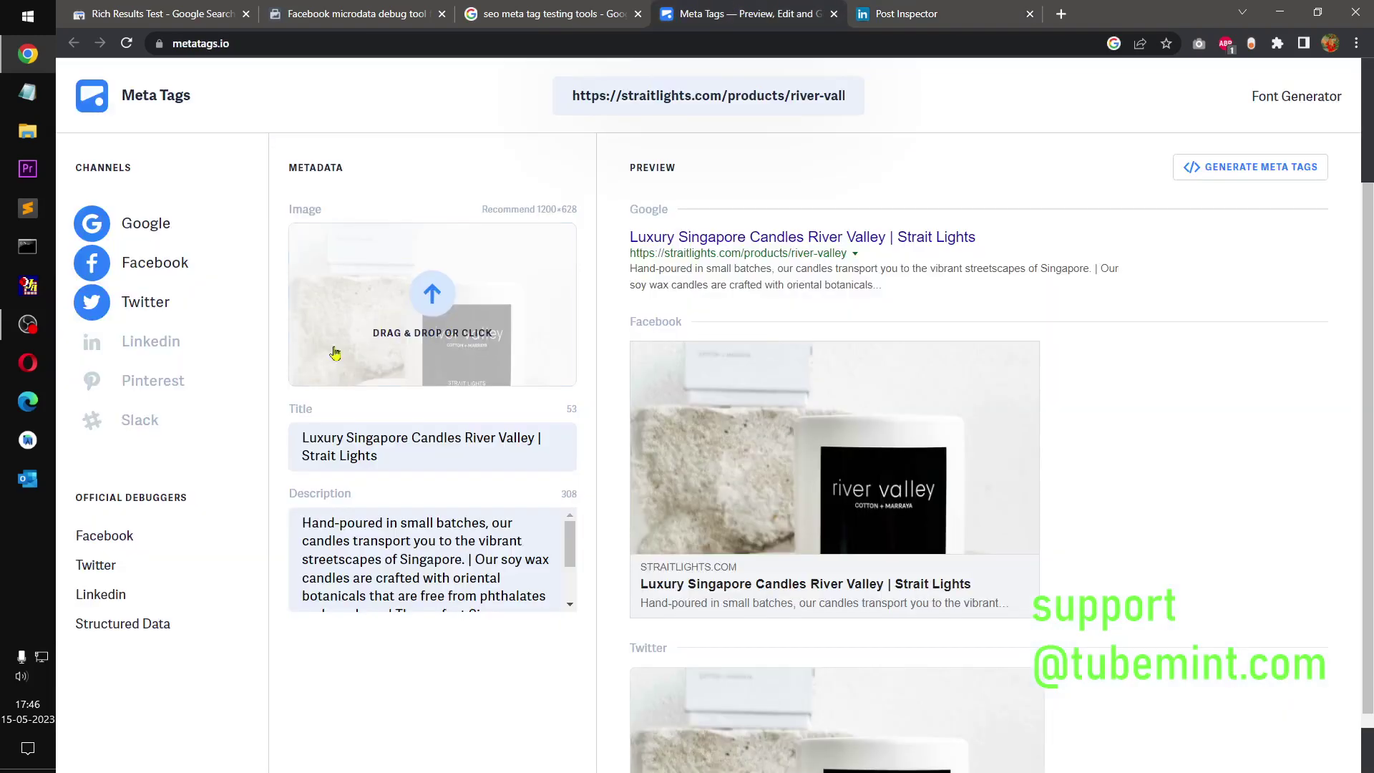
right_click(92, 567)
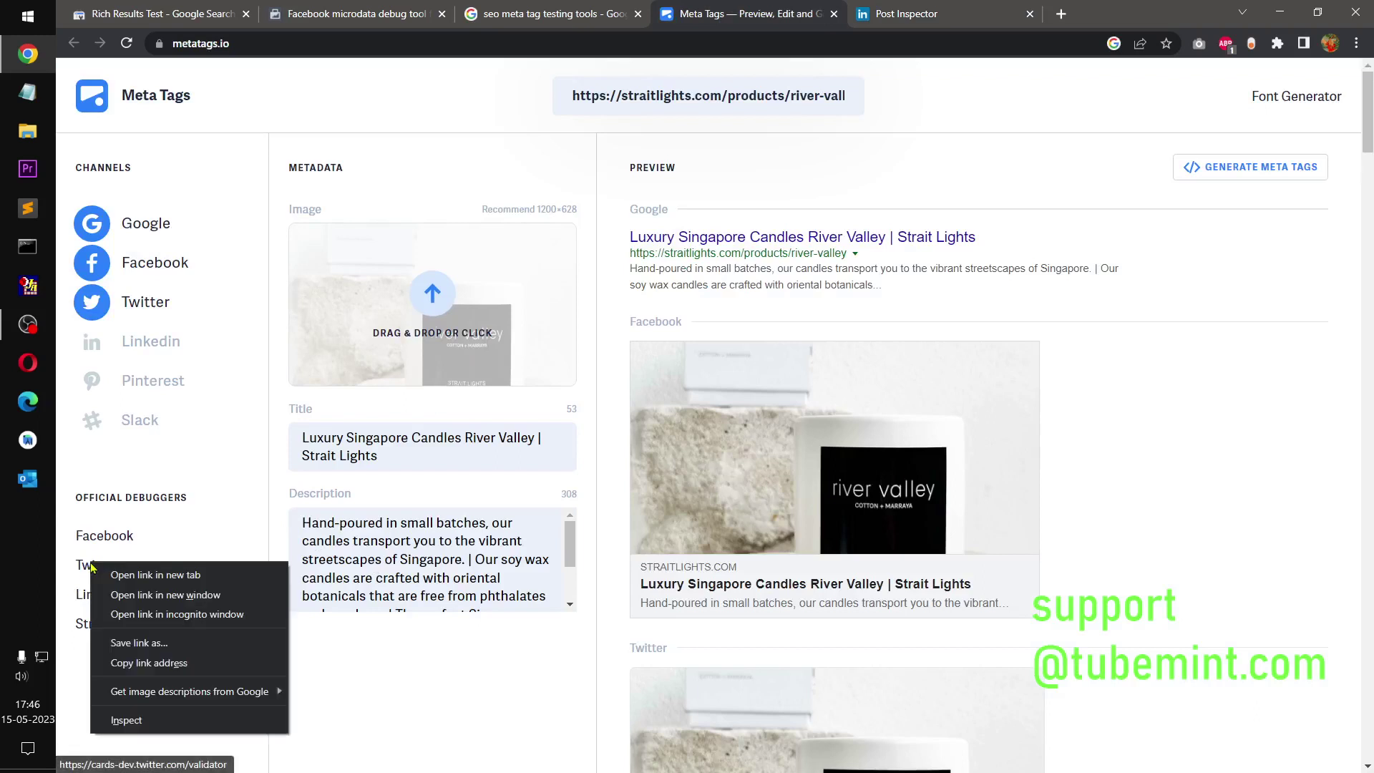
click(127, 573)
click(1005, 10)
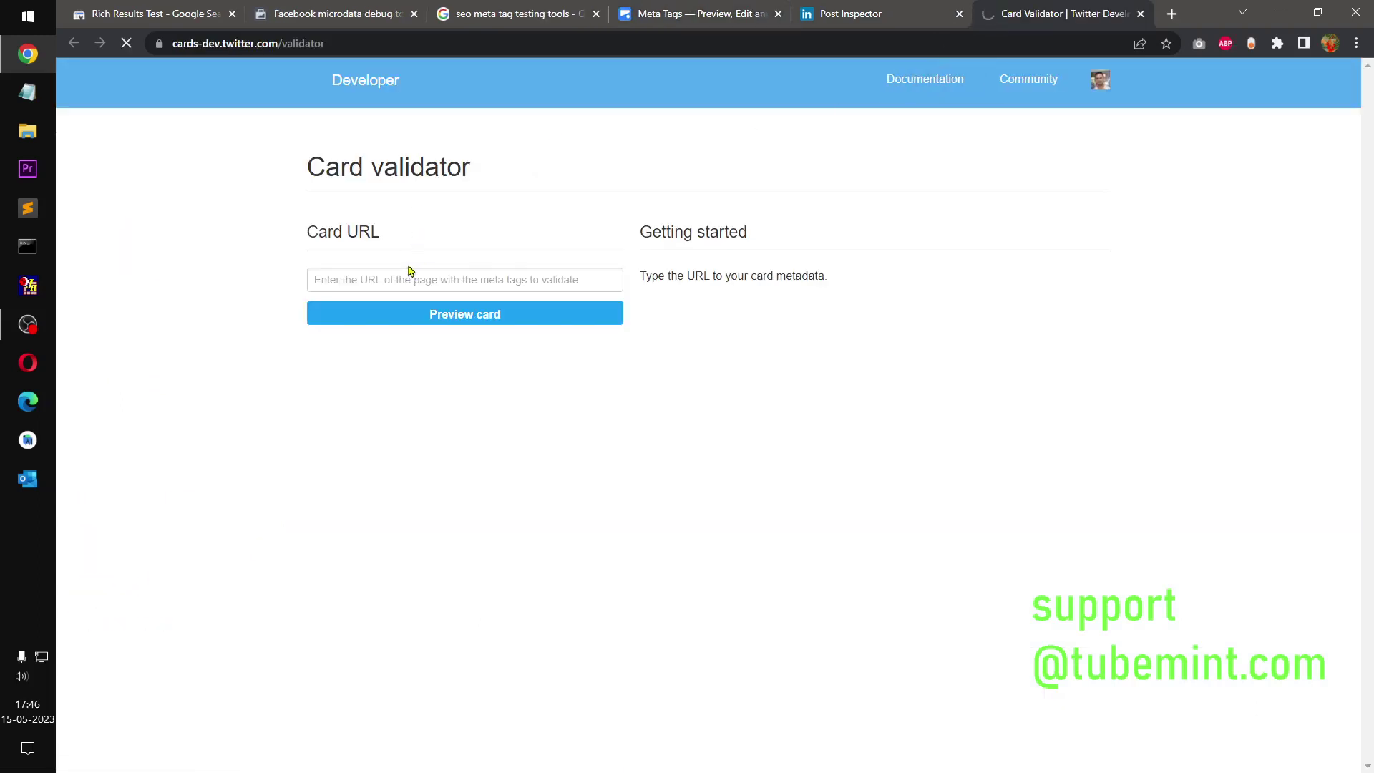
click(435, 281)
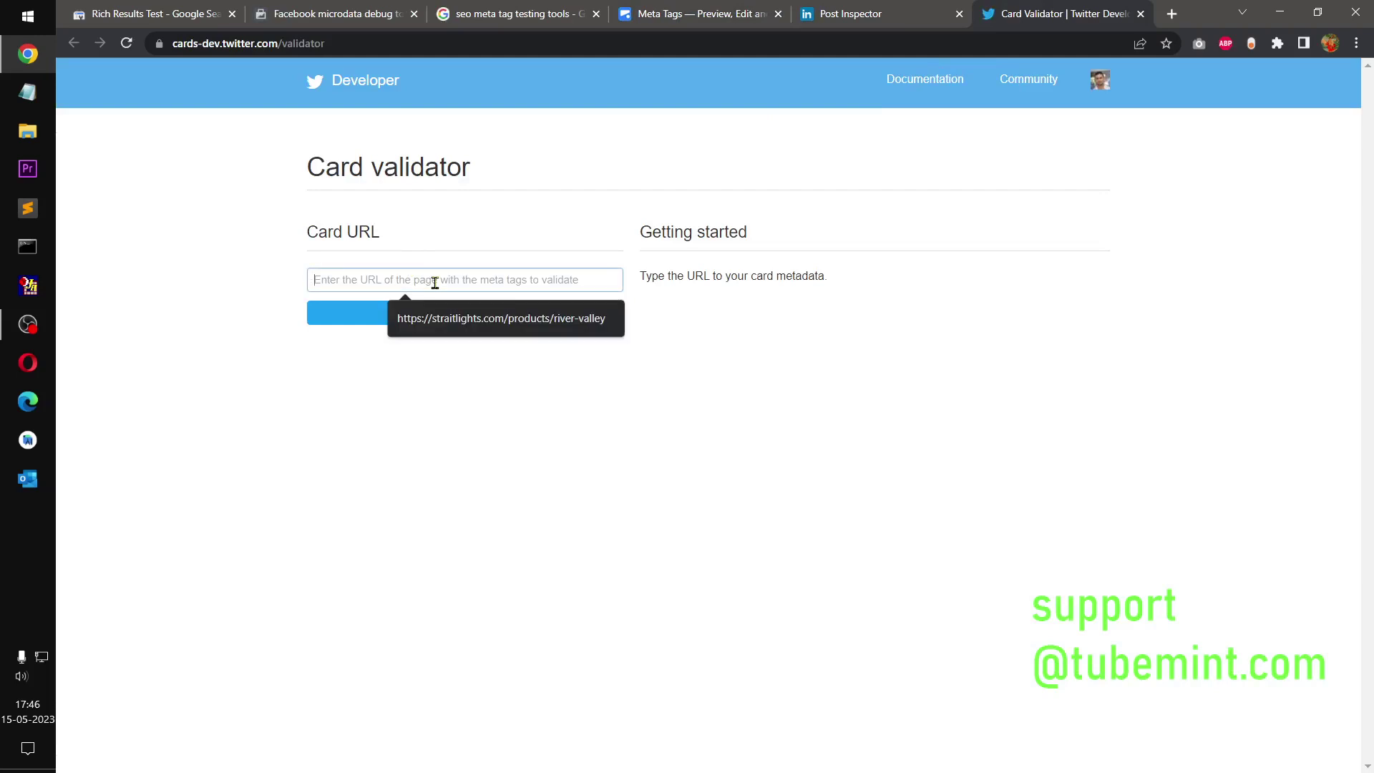
text(https://straitlights.com/products/river-valley)
click(454, 318)
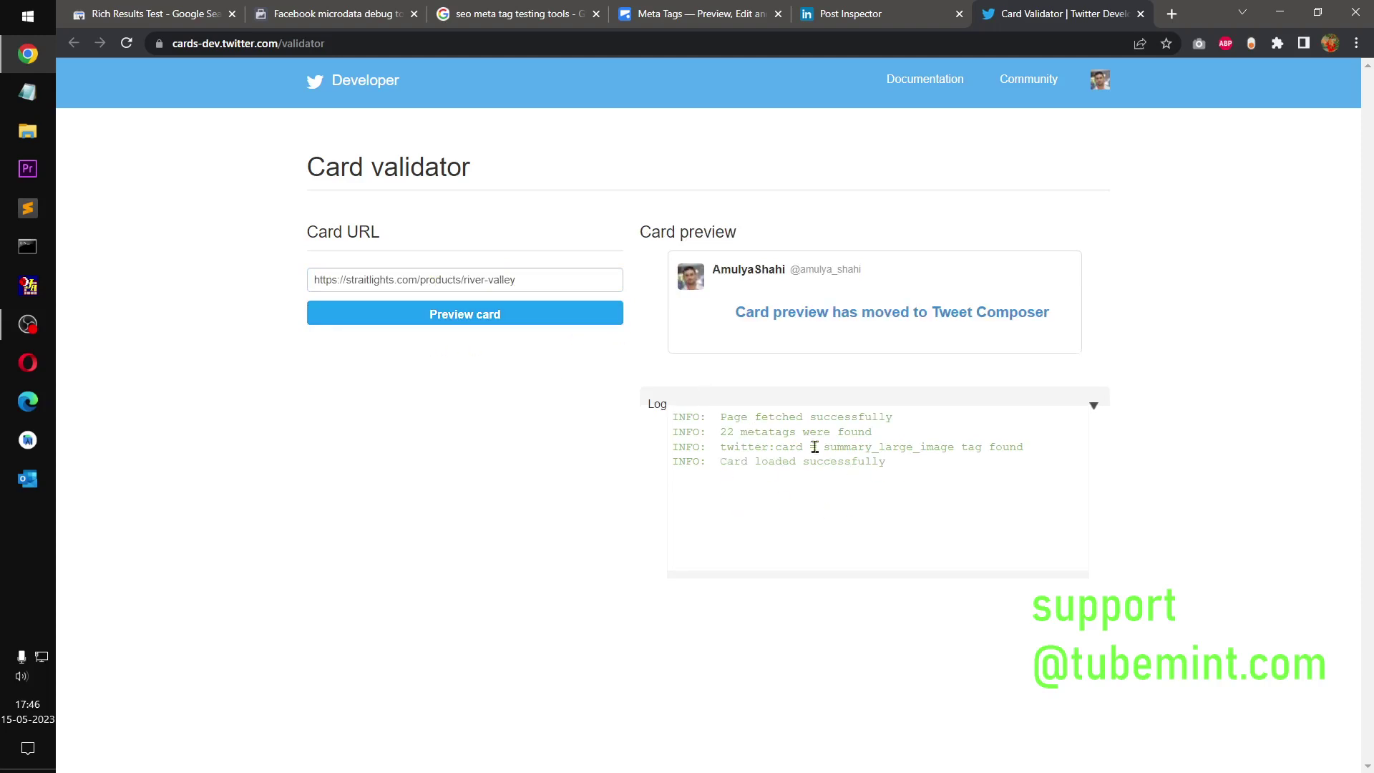
- Read the Card validator's log for the River Valley page and close the validator
drag(700, 448, 630, 472)
click(629, 472)
click(1140, 14)
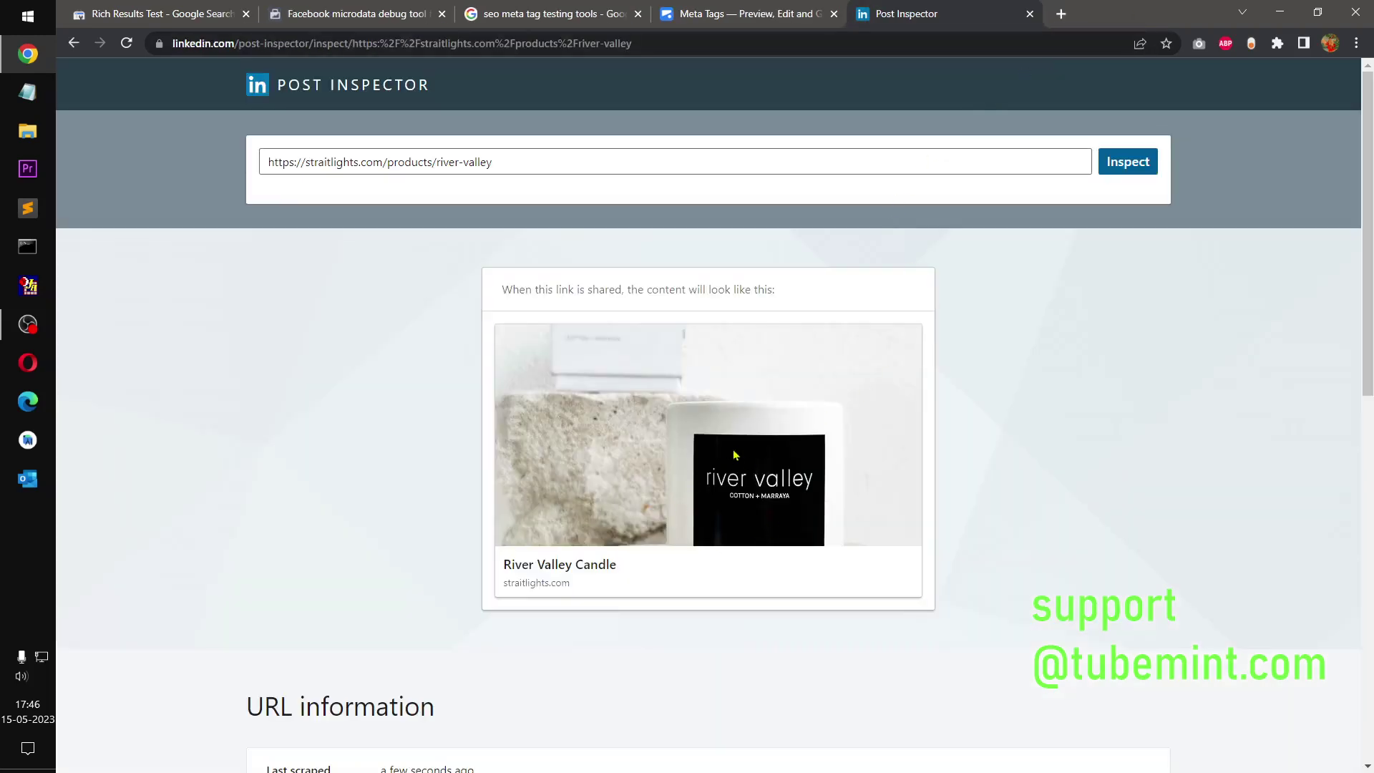
- Examine the River Valley page's share preview, URL information and gathered metadata in Post Inspector, and close the inspector
scroll(724, 583, down, 8)
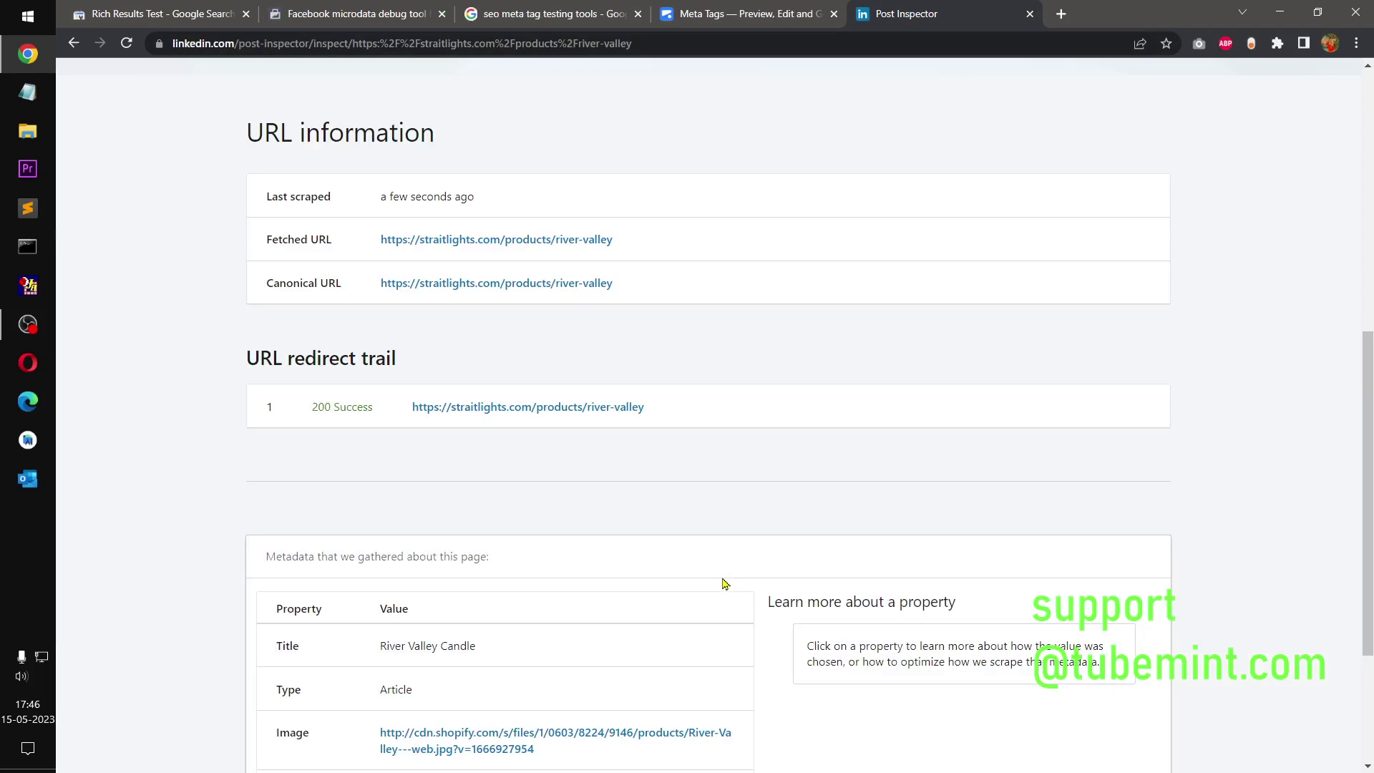
scroll(724, 584, down, 3)
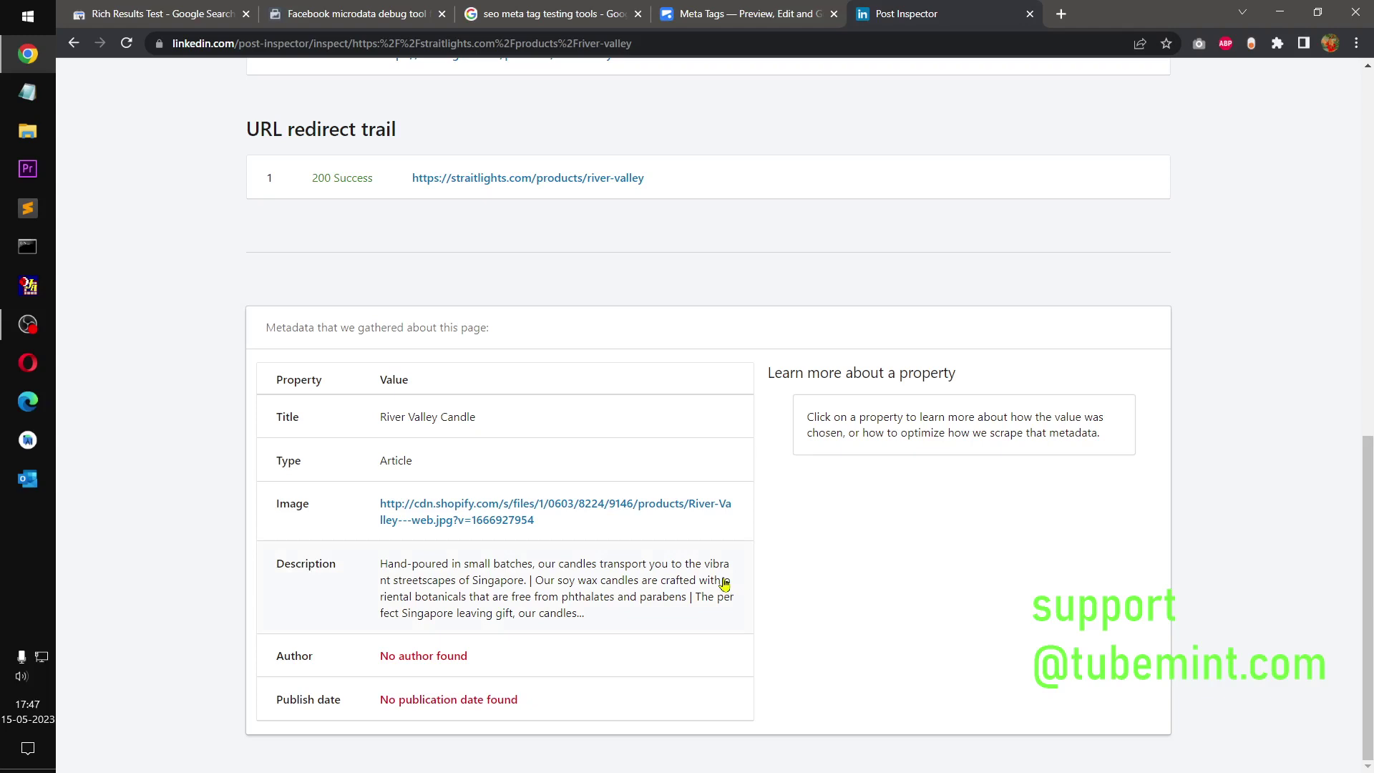
drag(298, 327, 521, 327)
click(589, 332)
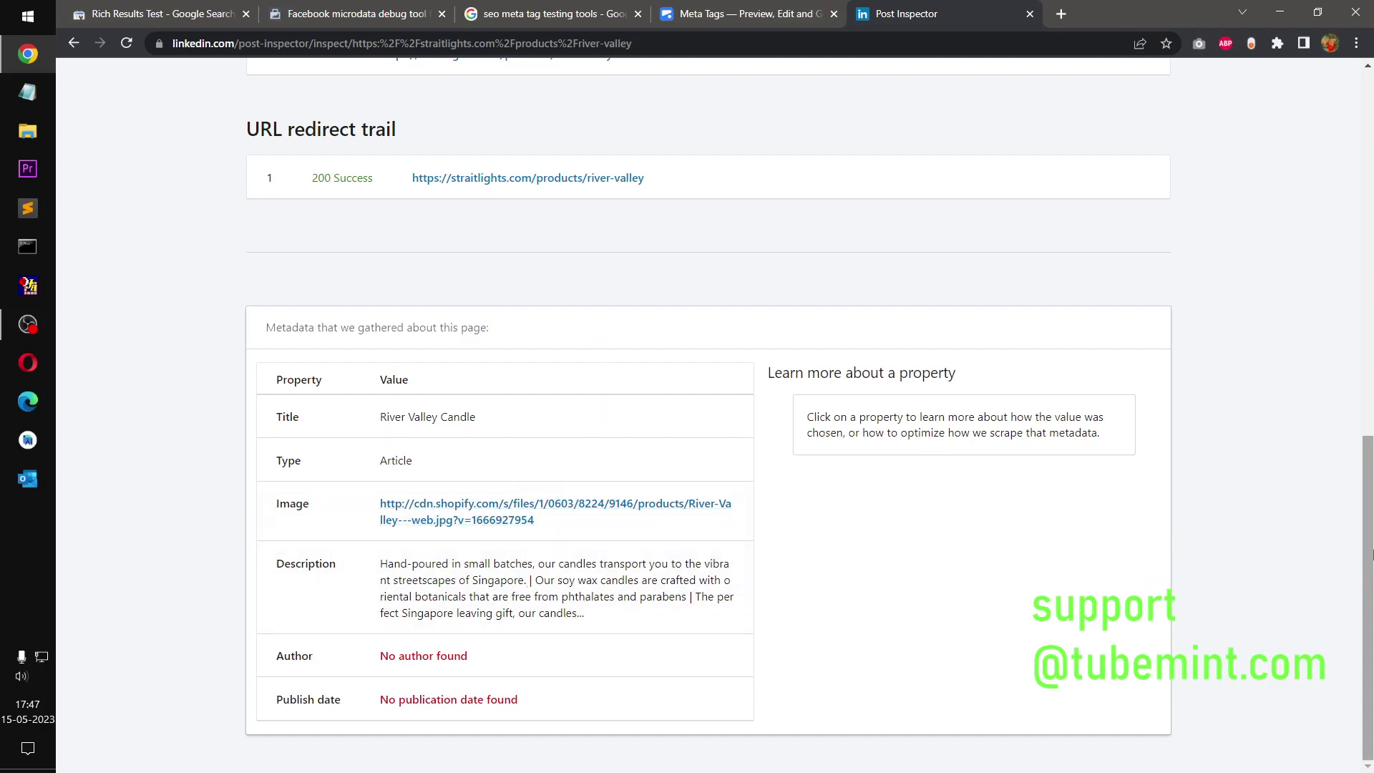
drag(1370, 553, 1370, 190)
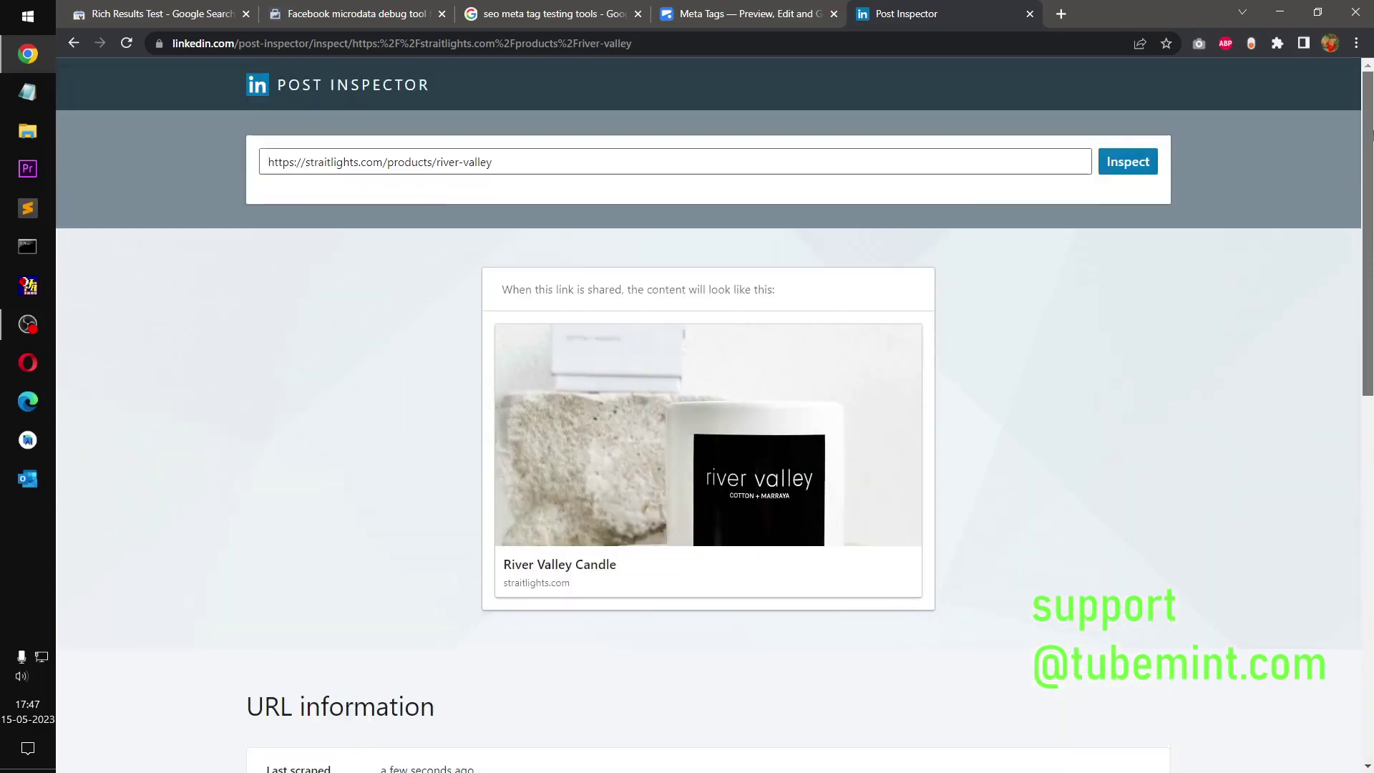
click(1030, 14)
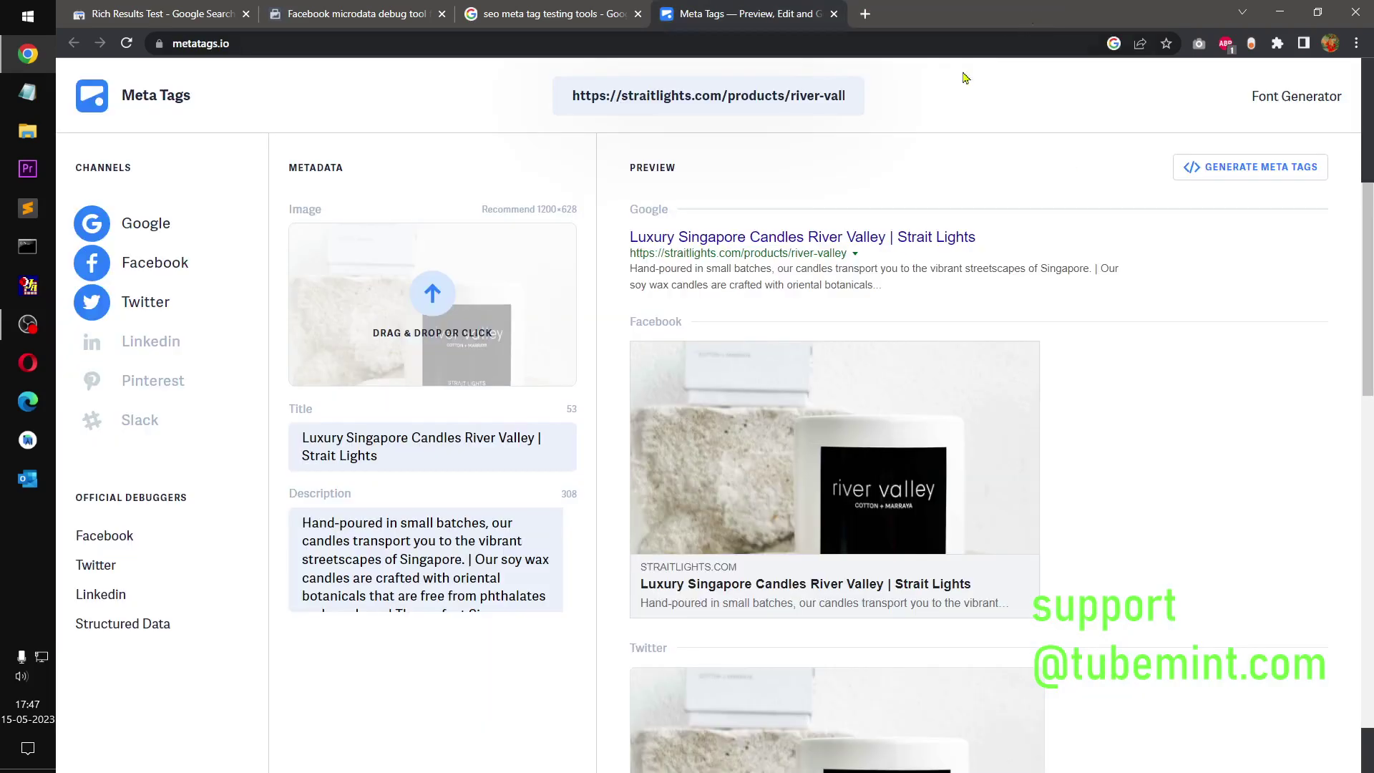
- Close the Meta Tags page, skim the remaining meta tag testing tool results on Google and close the search page
click(834, 14)
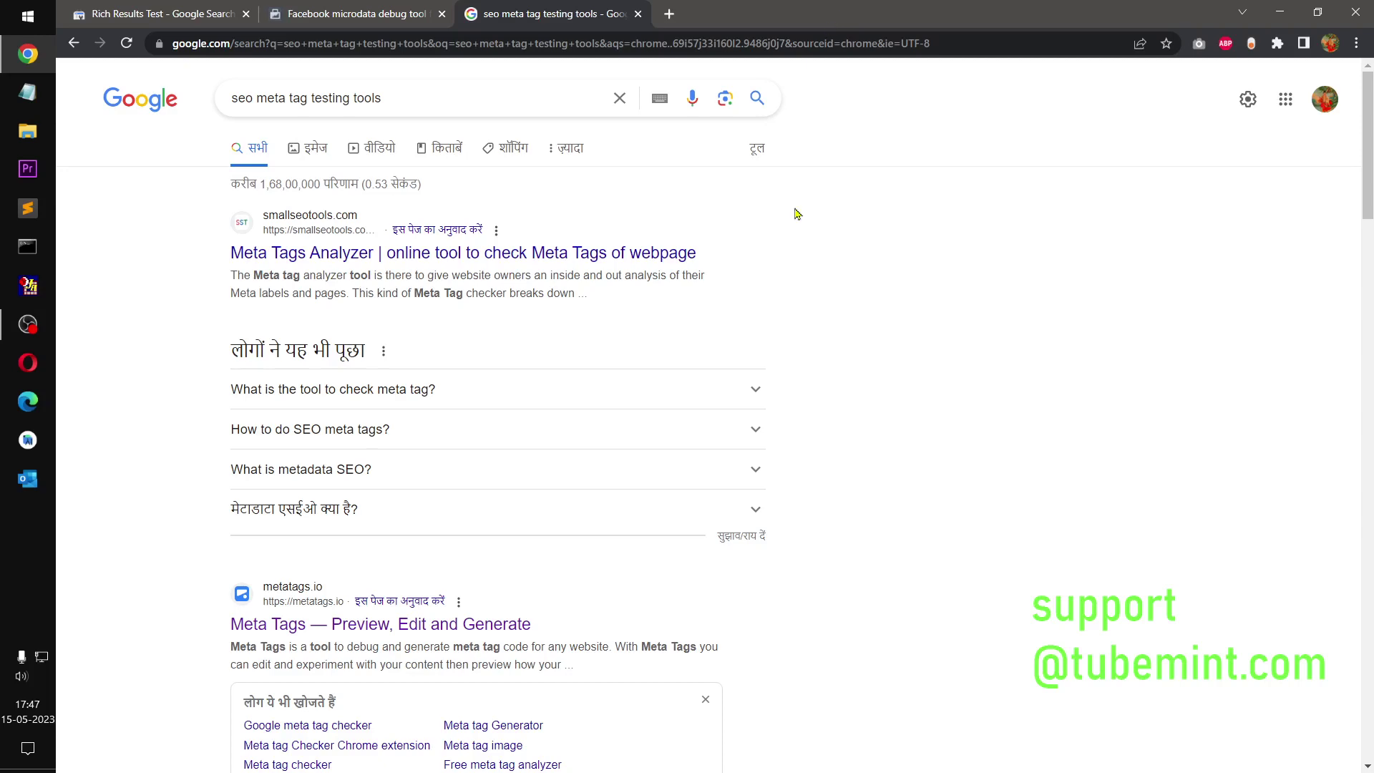
scroll(928, 451, down, 8)
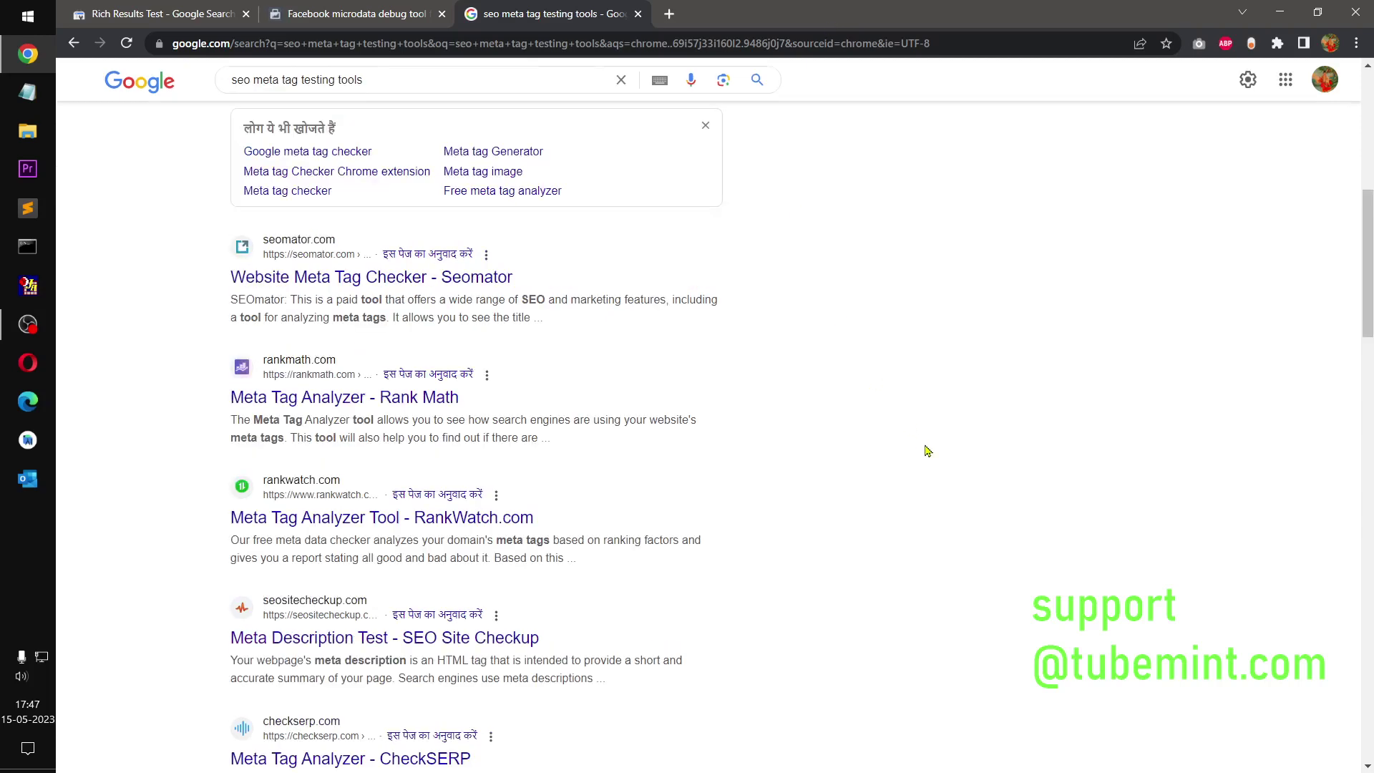
scroll(927, 451, down, 15)
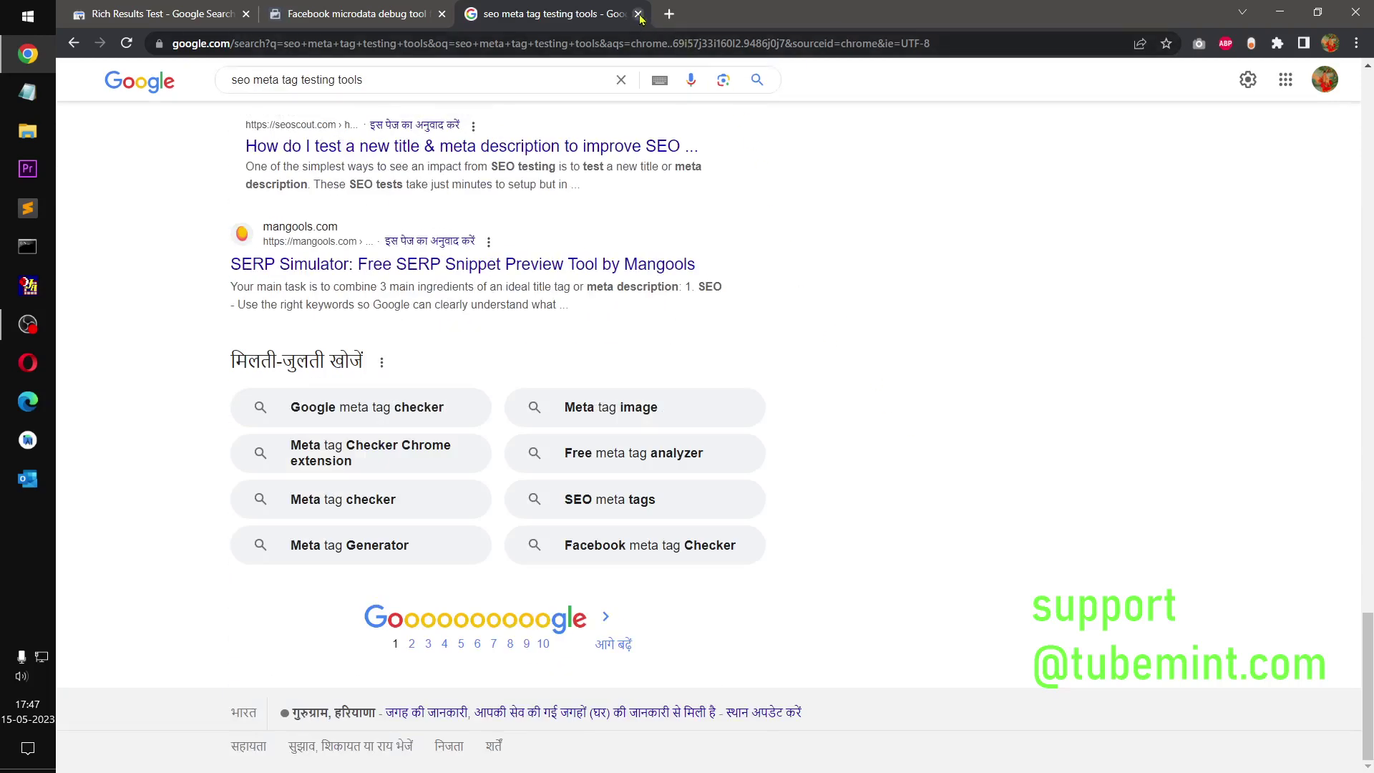
click(638, 14)
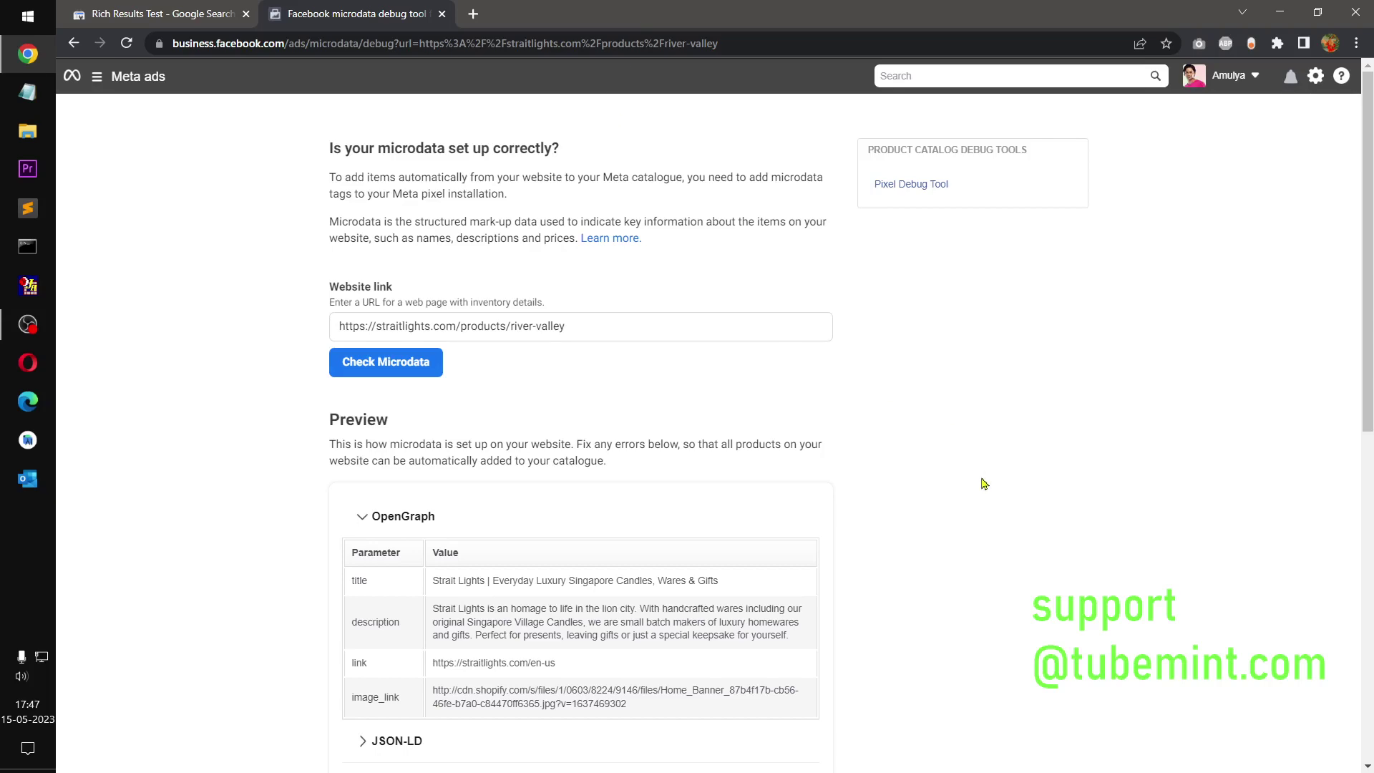
- Recheck the detected structured data in Rich Results Test and expand the google_product_category warning in the Facebook microdata debug tool
scroll(984, 484, down, 9)
click(200, 13)
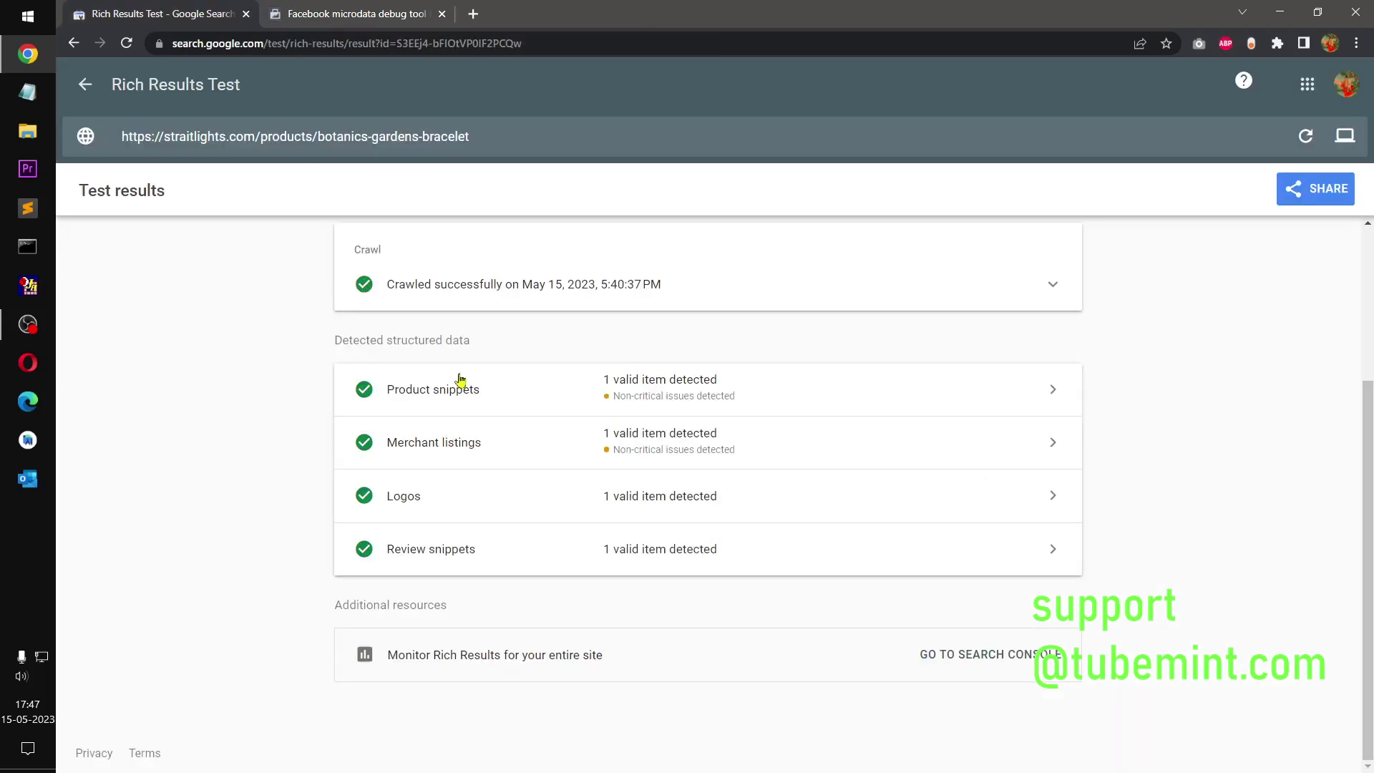
click(388, 11)
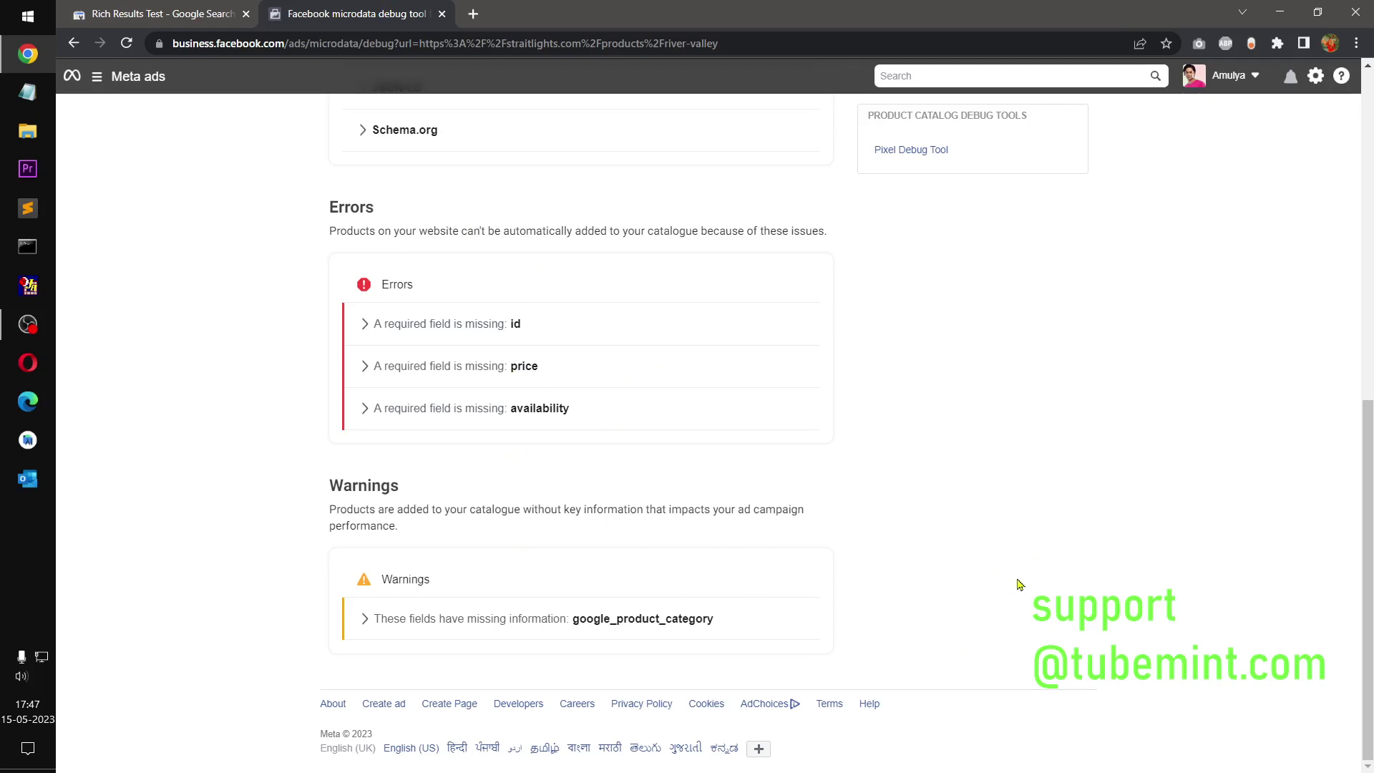
drag(715, 619, 373, 627)
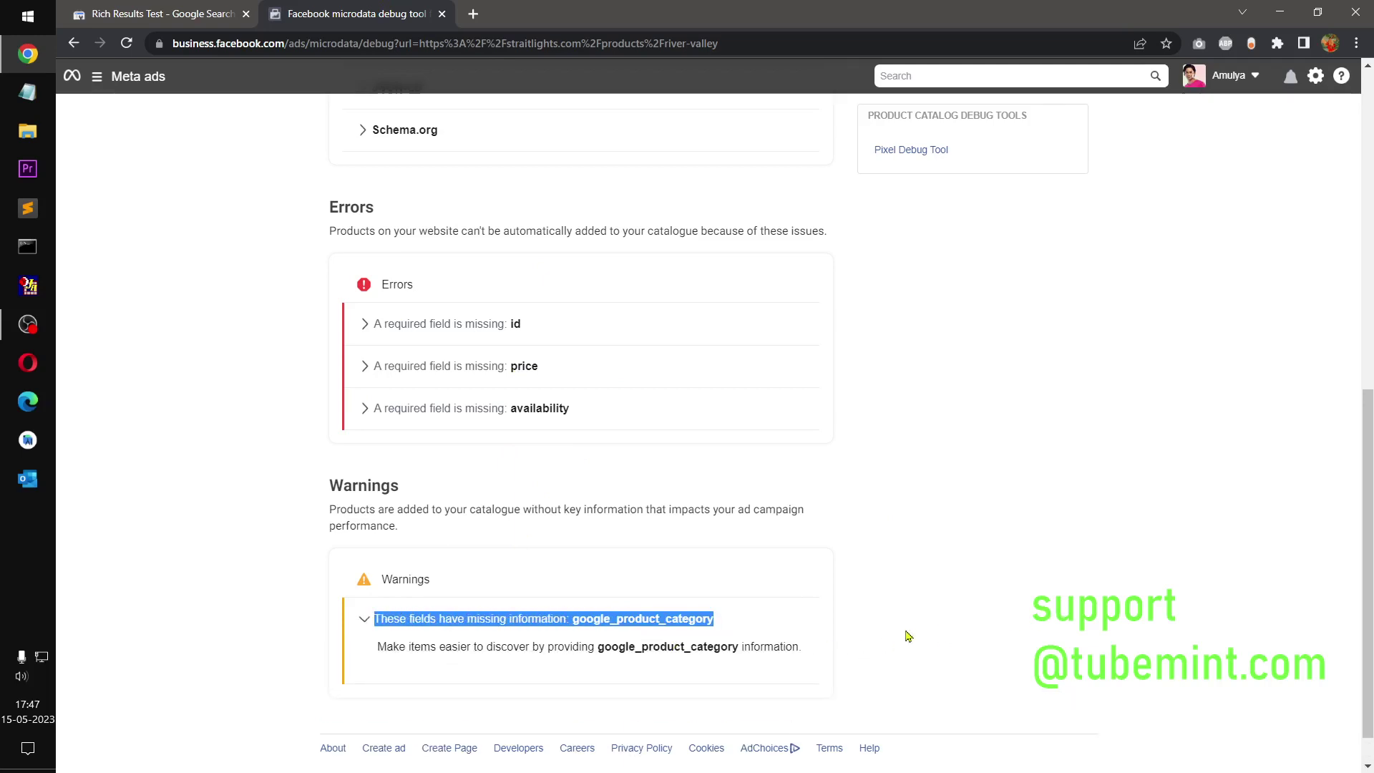
drag(601, 651, 782, 646)
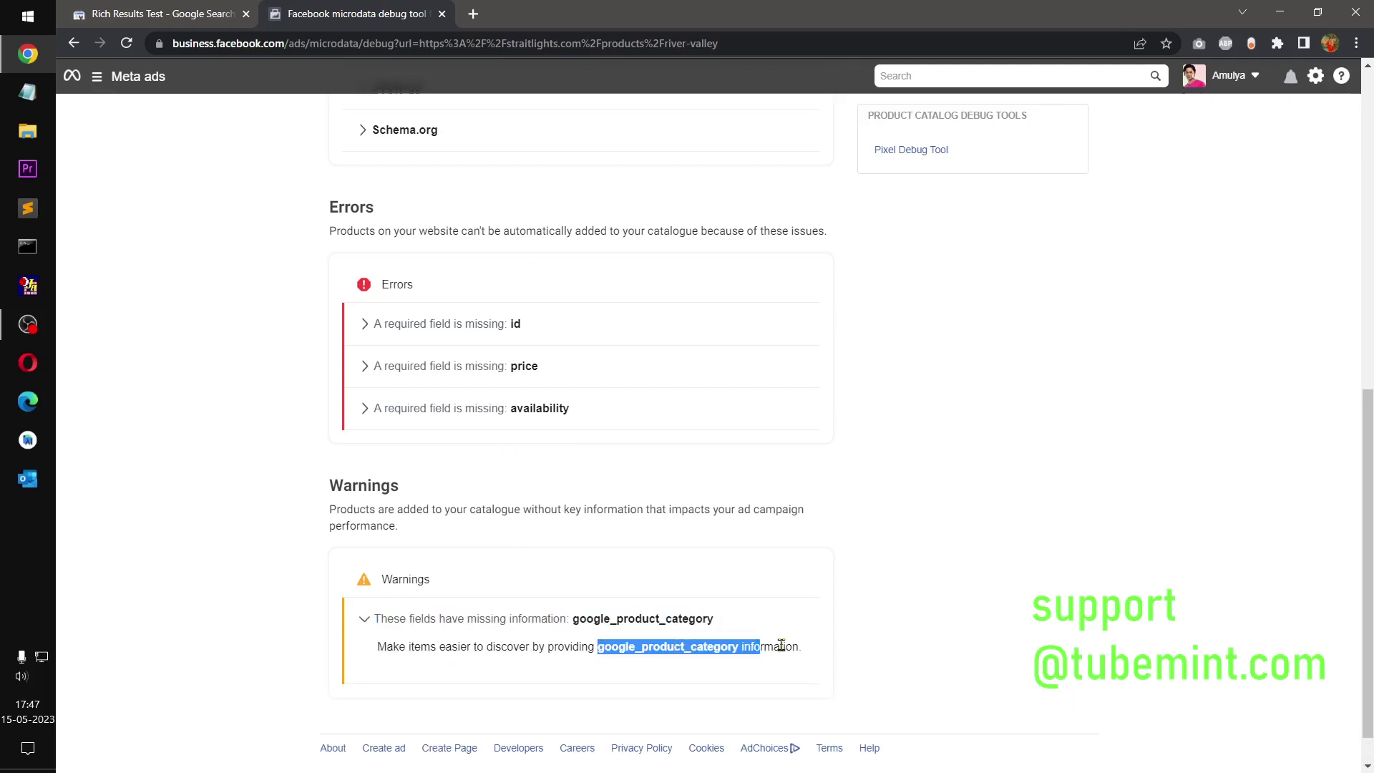
click(933, 629)
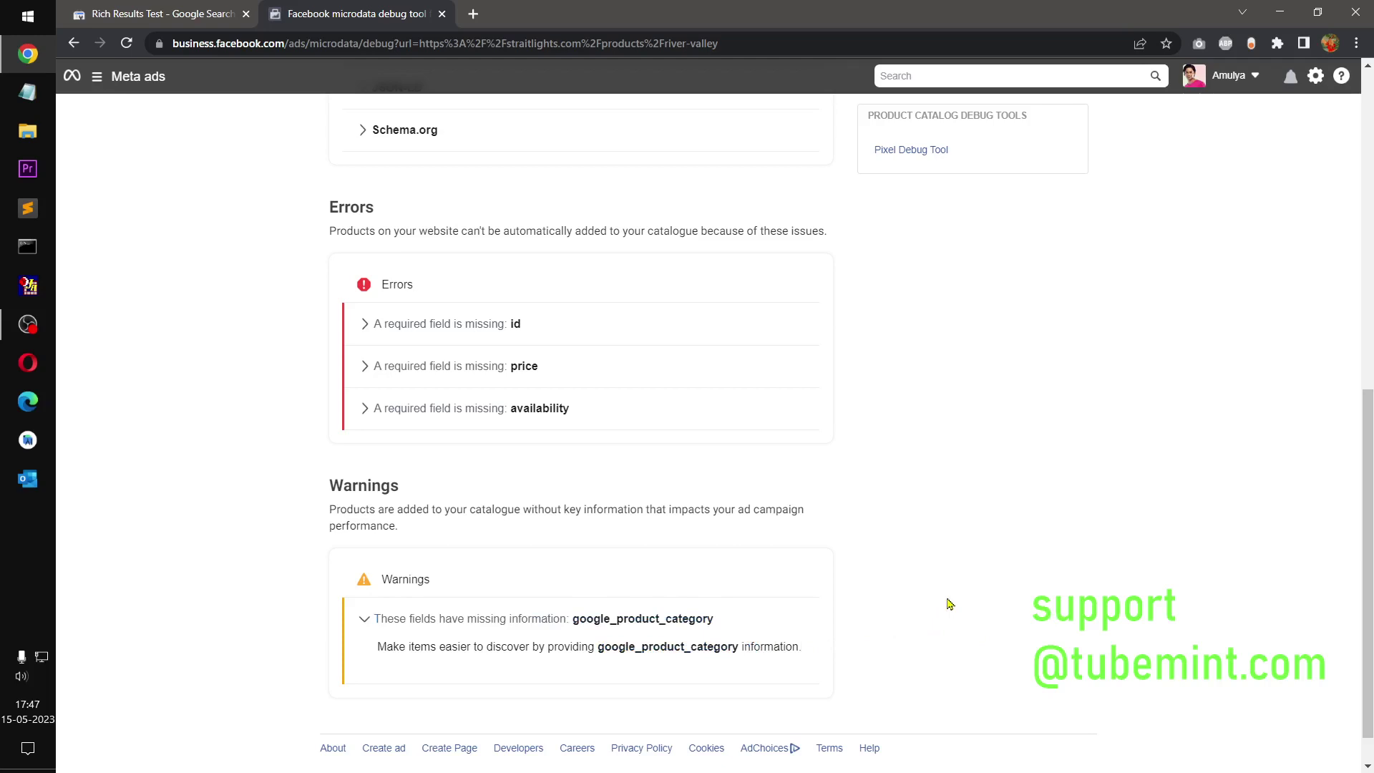